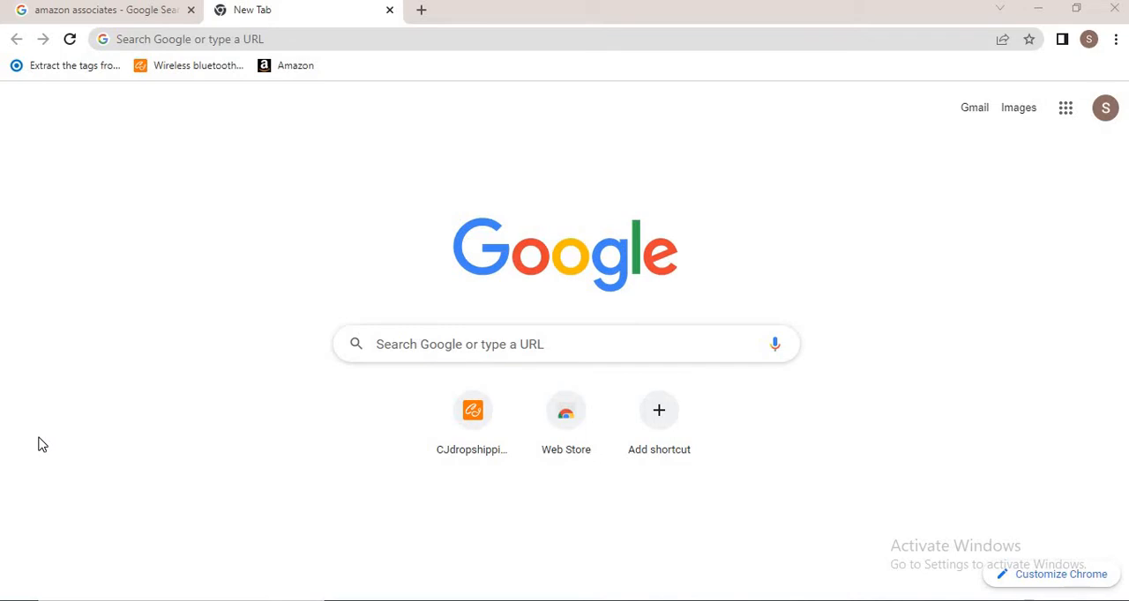
Open the Amazon.com Associates Central result from the amazon associates search results
left_click(66, 10)
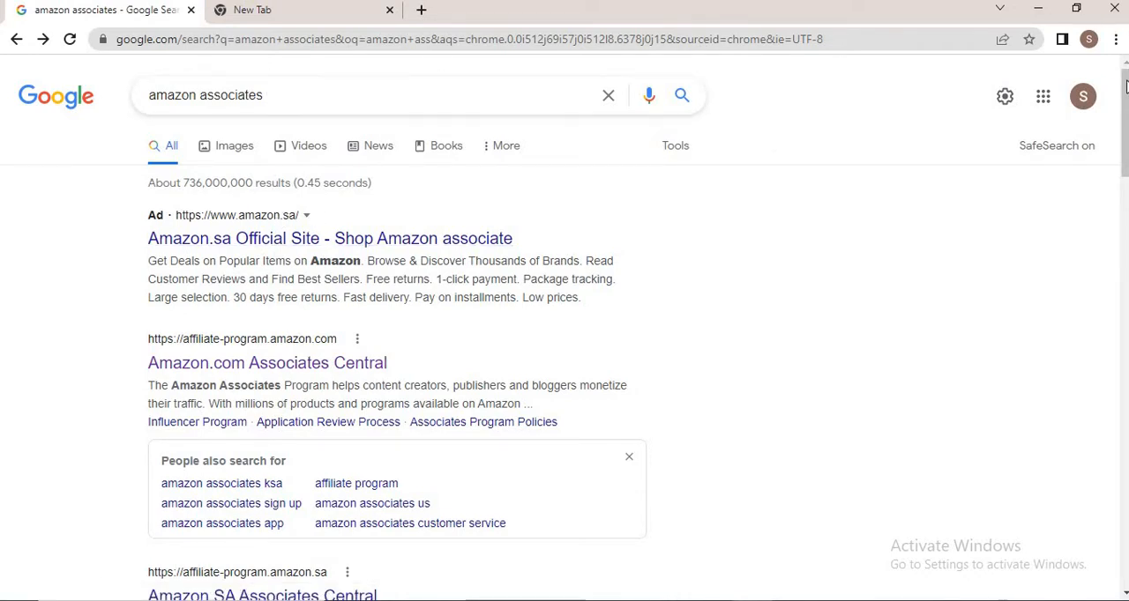
scroll(764, 154, "down", 2)
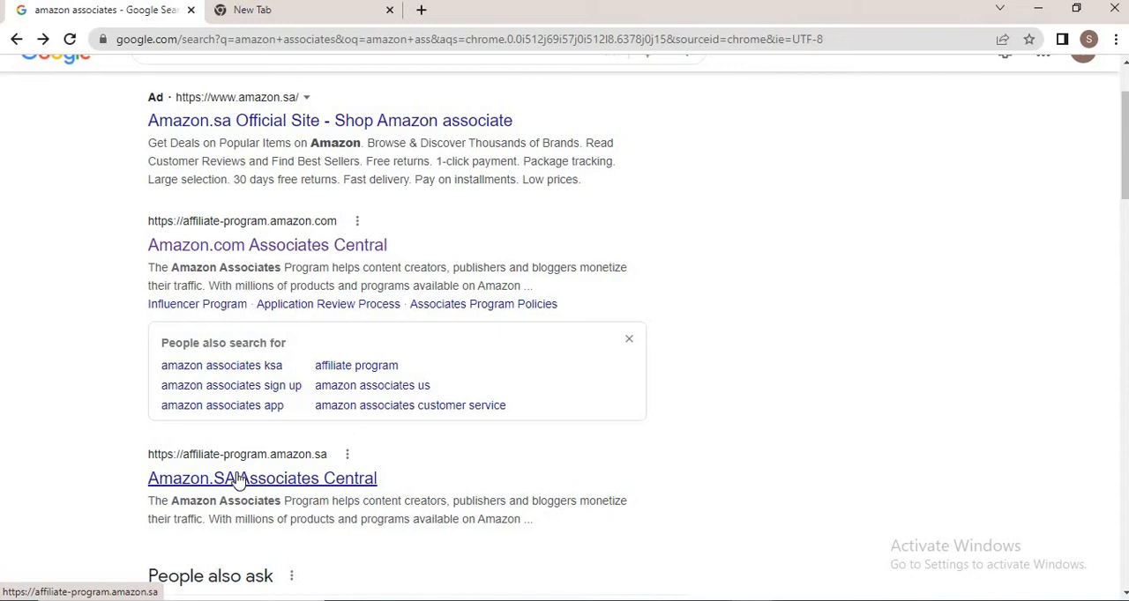
left_click(208, 251)
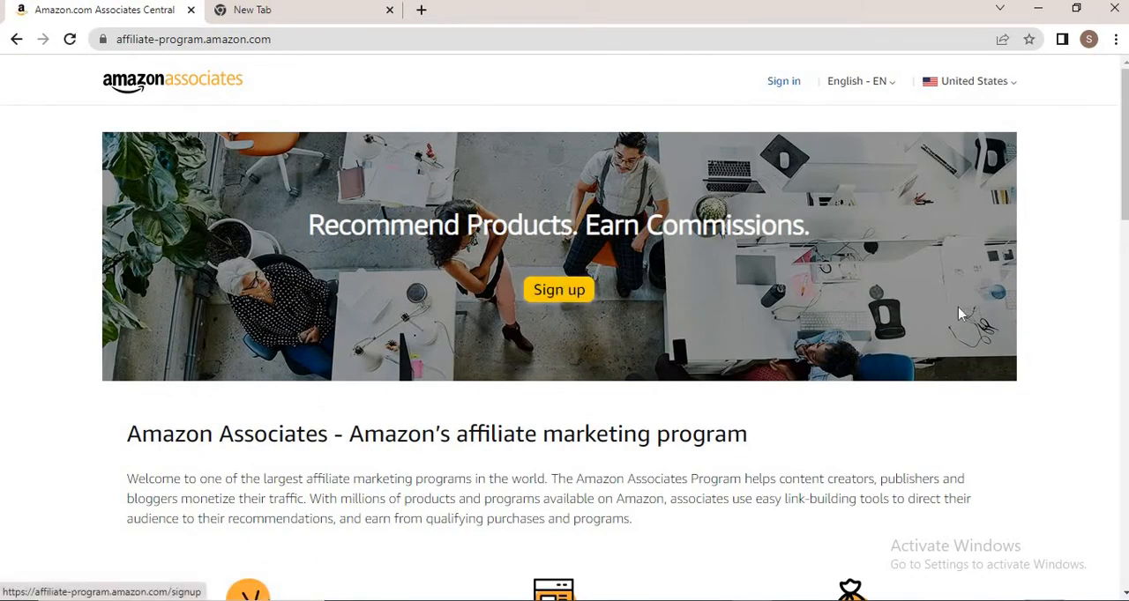
Start the Associates sign-up and choose to create a new Amazon account
left_click_drag(1123, 181, 1120, 258)
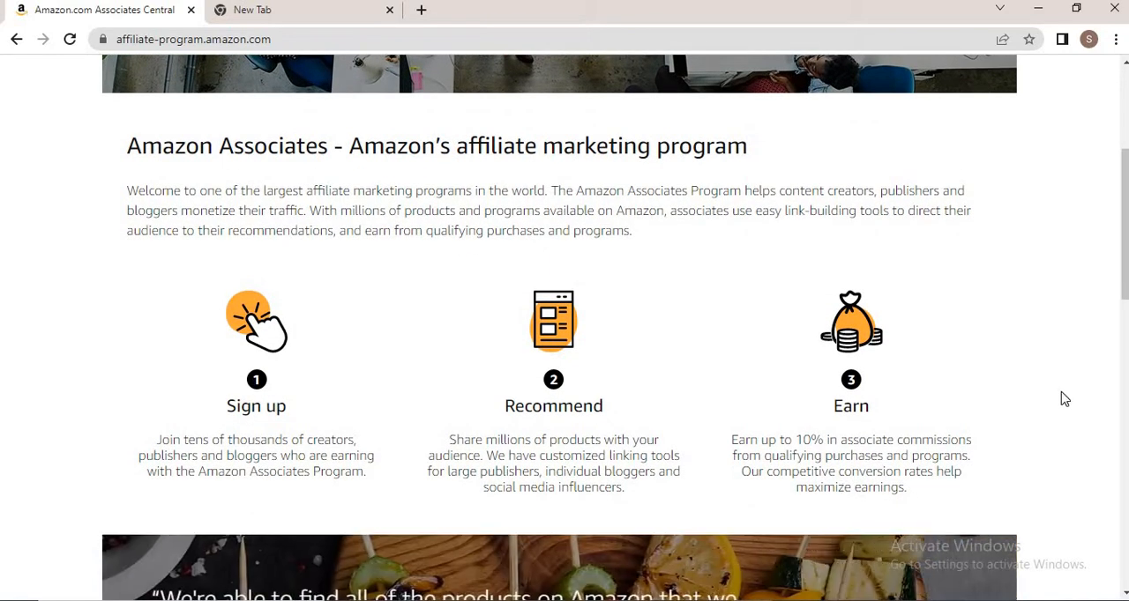
left_click_drag(1123, 242, 1114, 124)
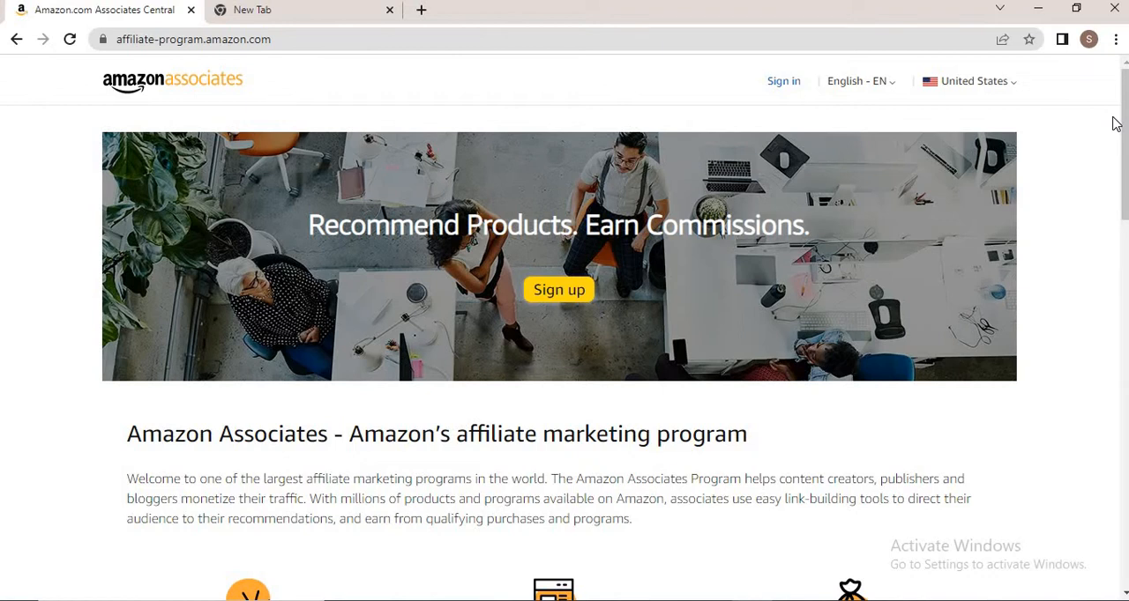
left_click(556, 301)
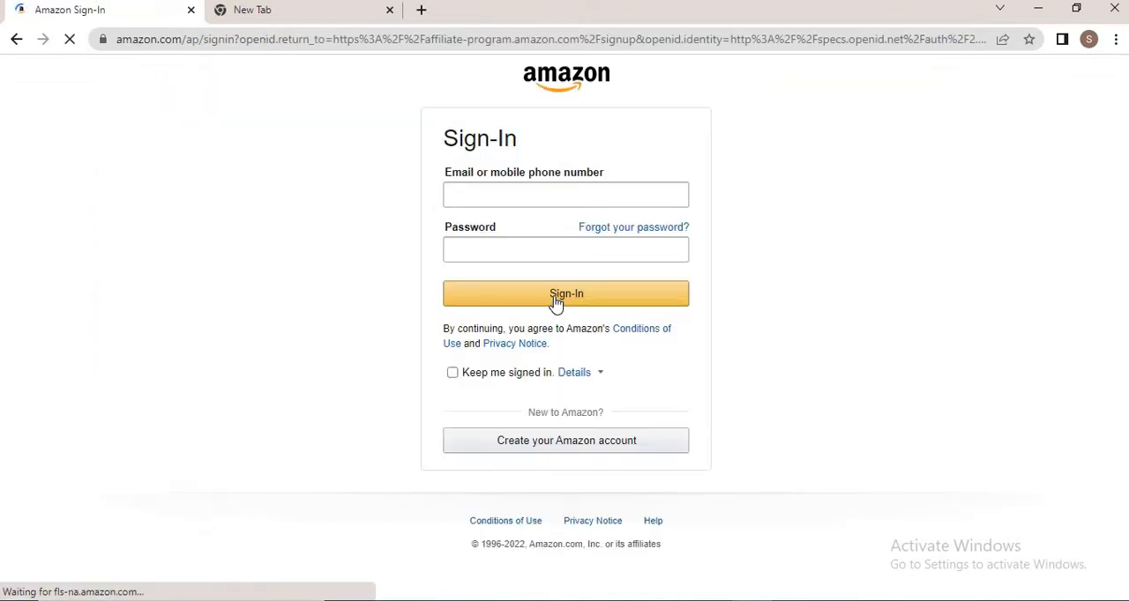
left_click(554, 452)
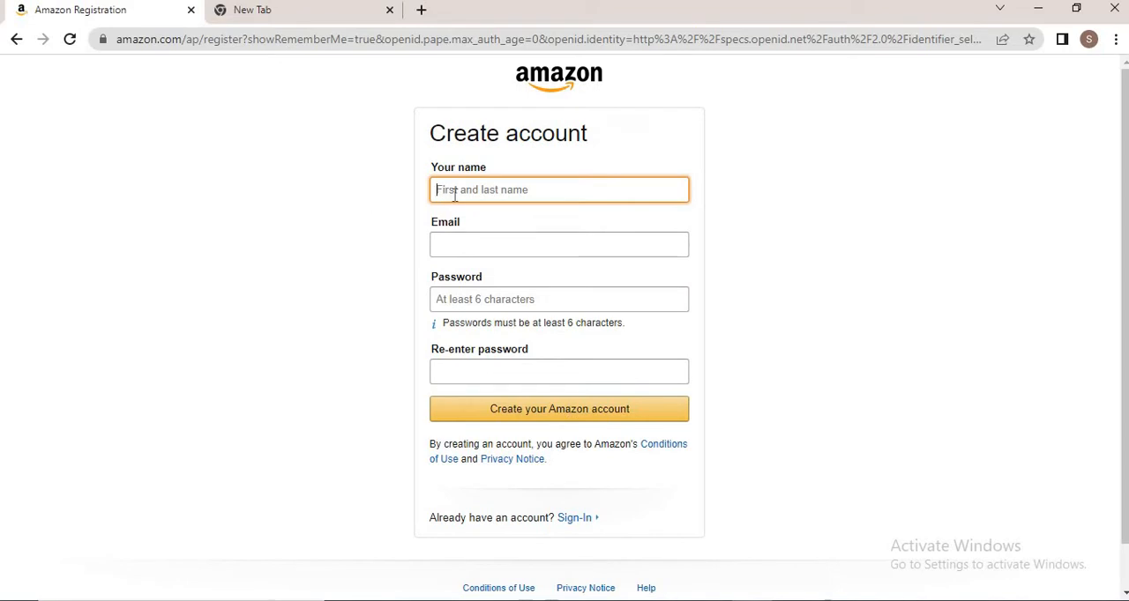
Fill in the account holder's name and e-mail address in the account creation form
type("rules")
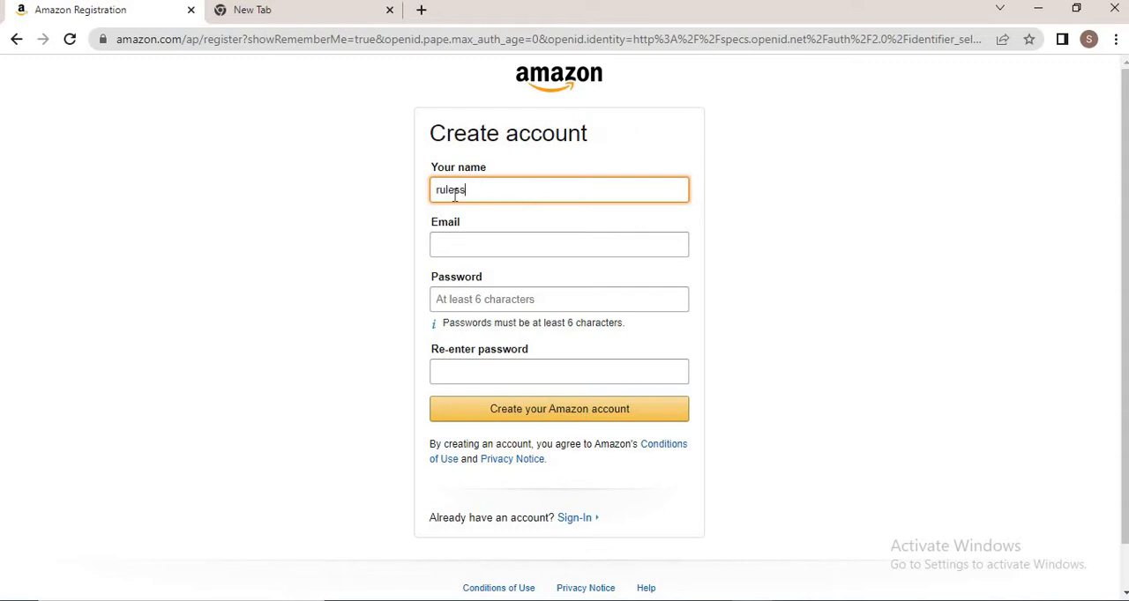
left_click(457, 244)
left_click(530, 286)
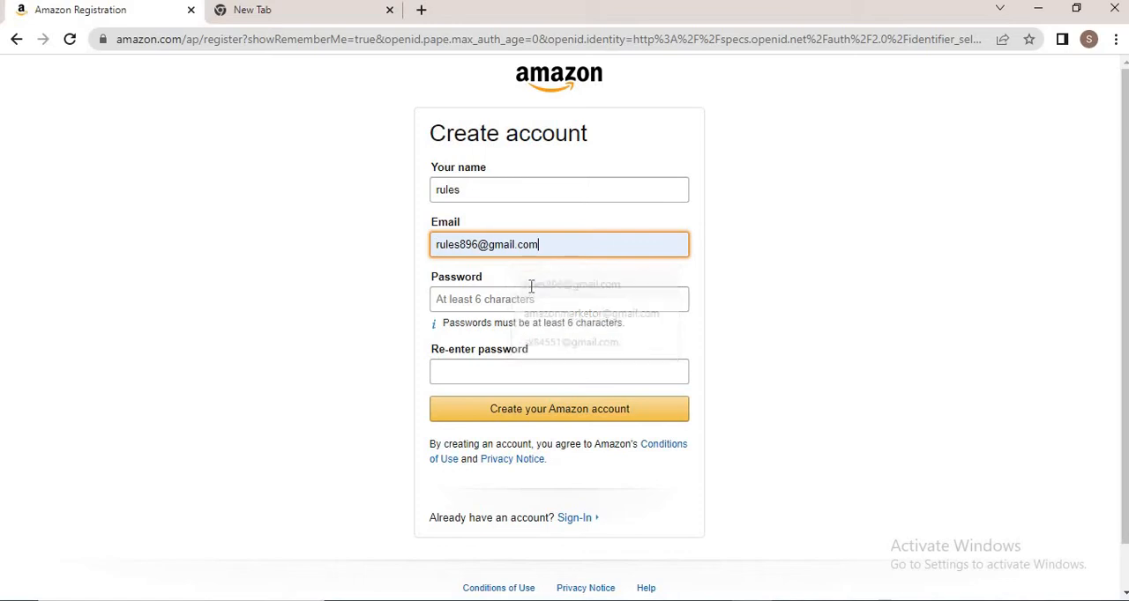
Enter the account password twice and submit the account creation form
left_click(471, 301)
type("••••")
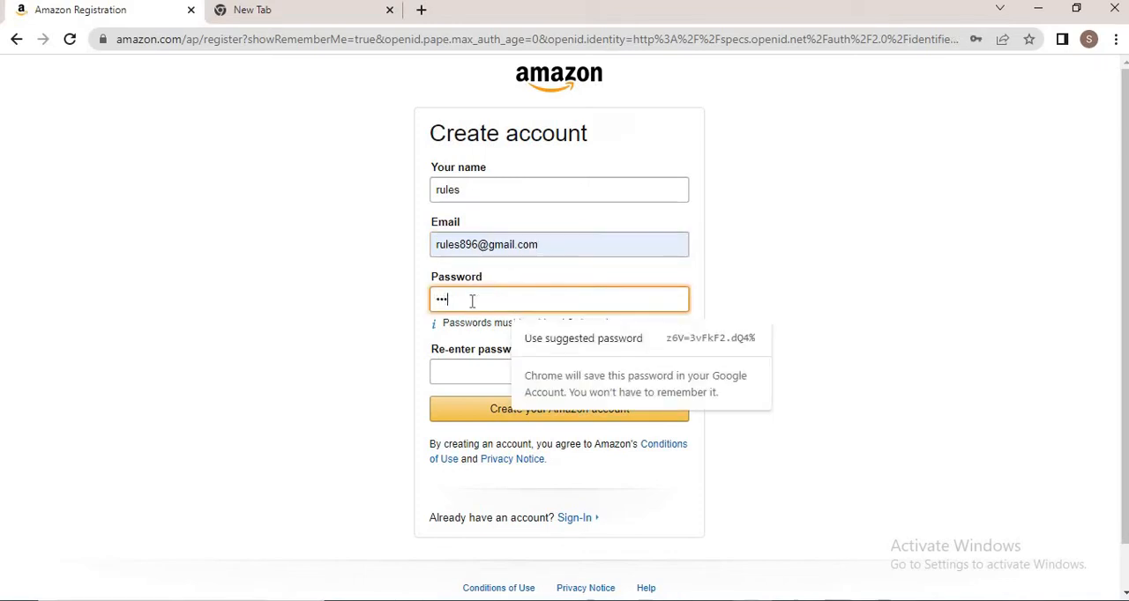
type("••••••")
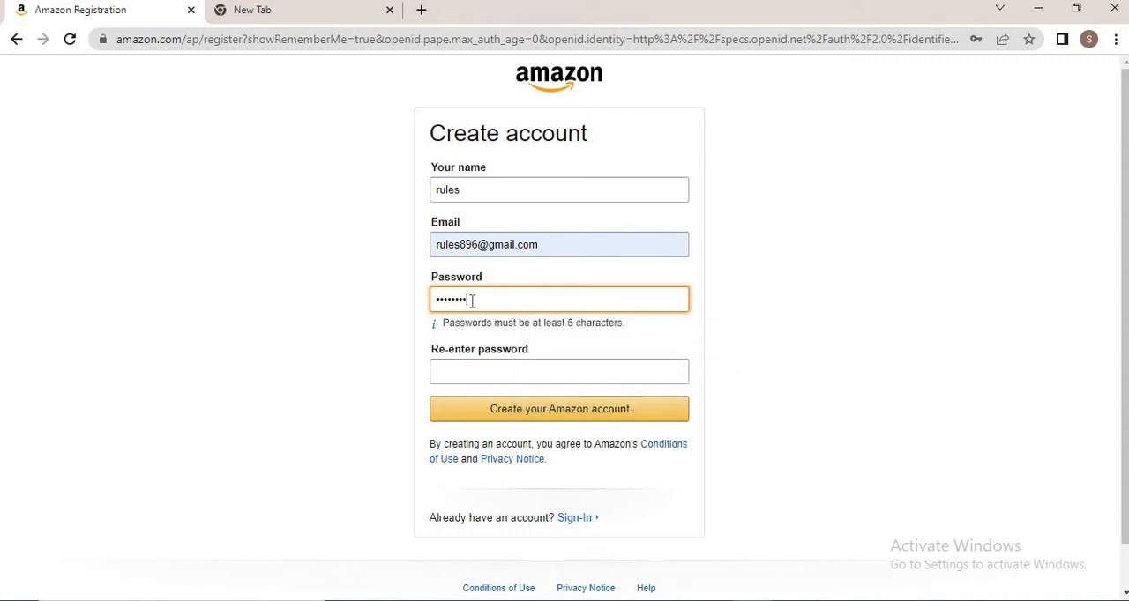
left_click(465, 379)
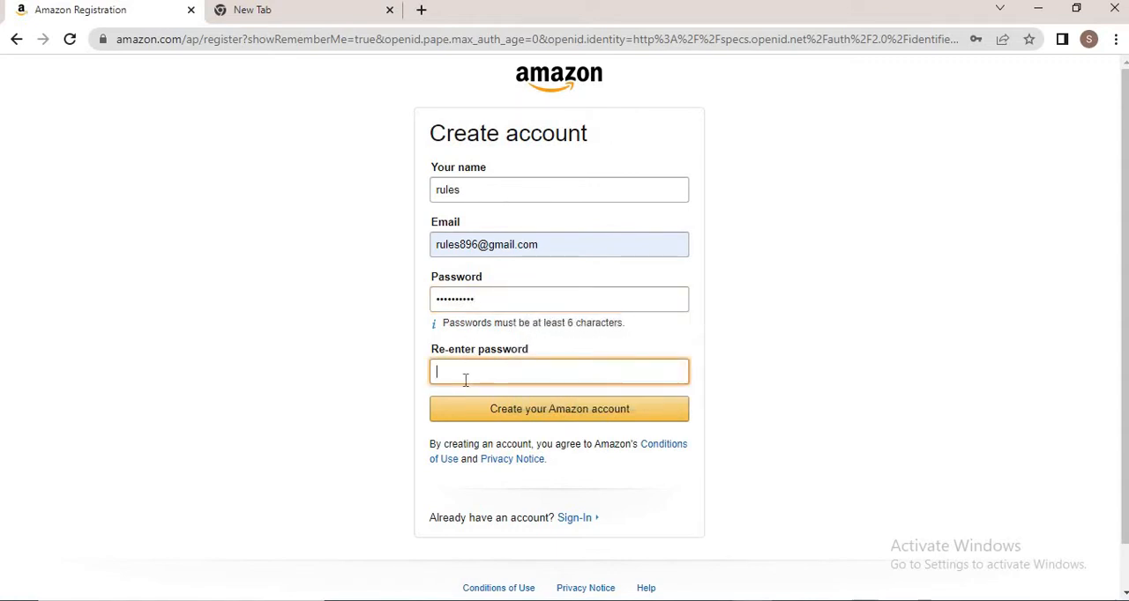
type("••••••••••")
left_click(507, 412)
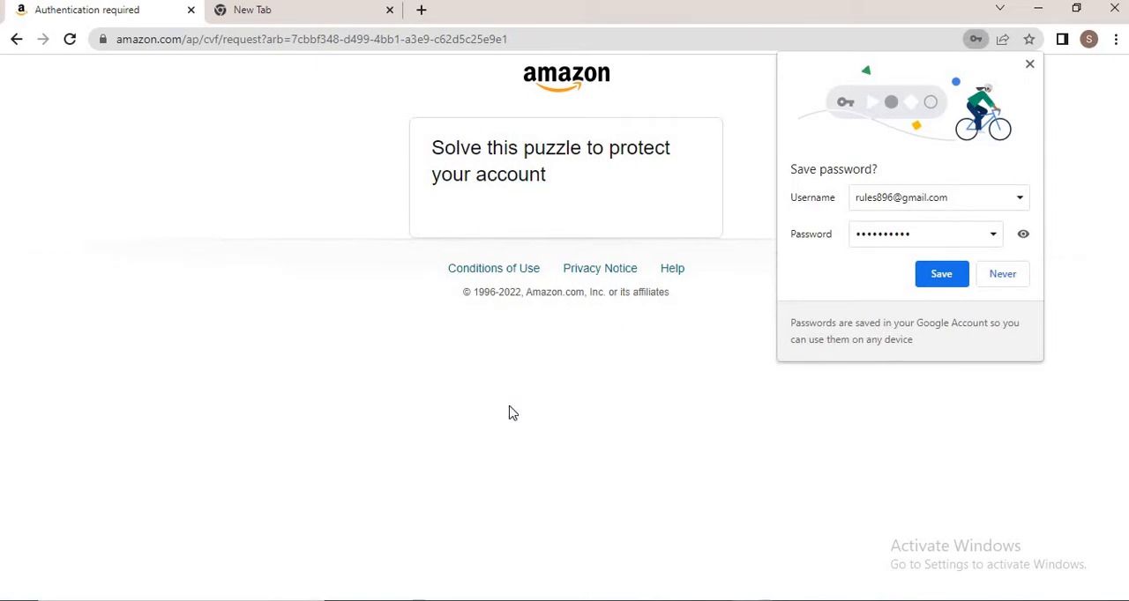
Decline saving the password and try solving the spiral galaxy puzzle
left_click(990, 279)
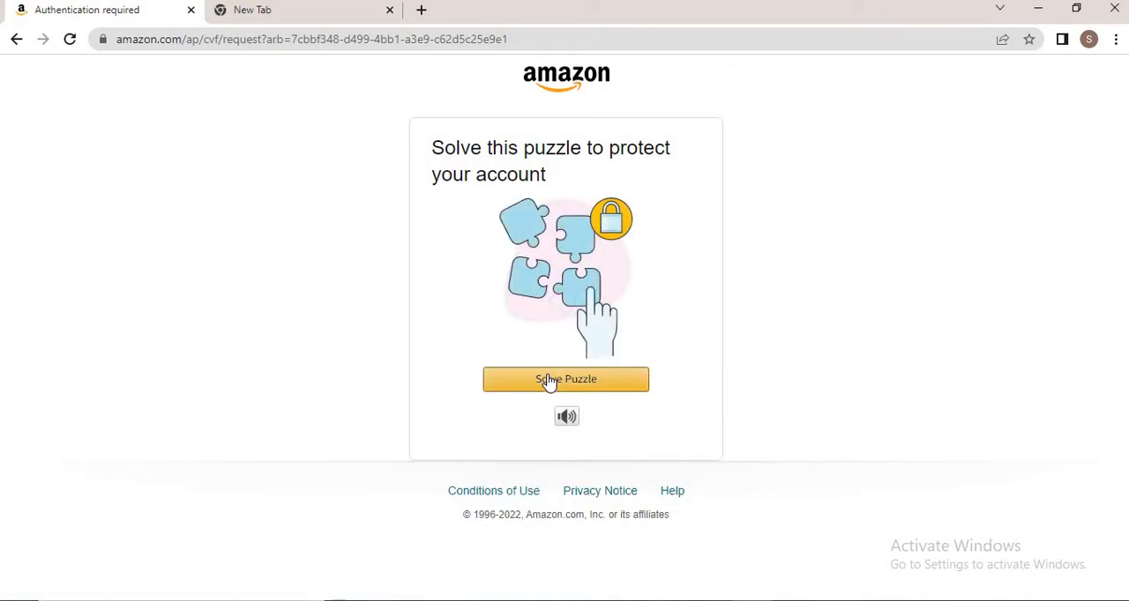
left_click(548, 381)
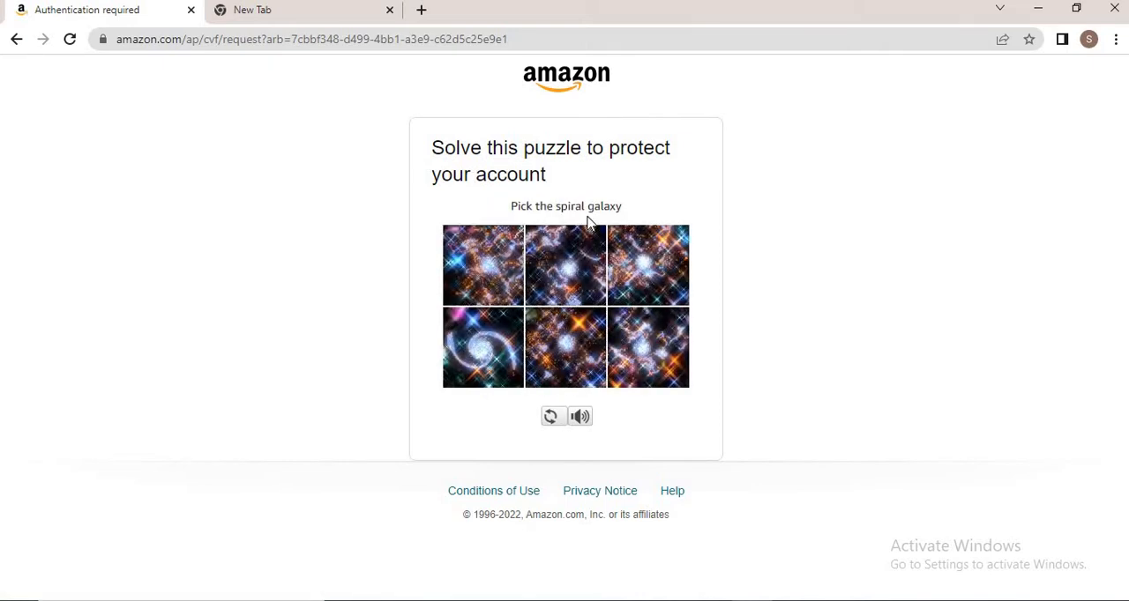
left_click(641, 333)
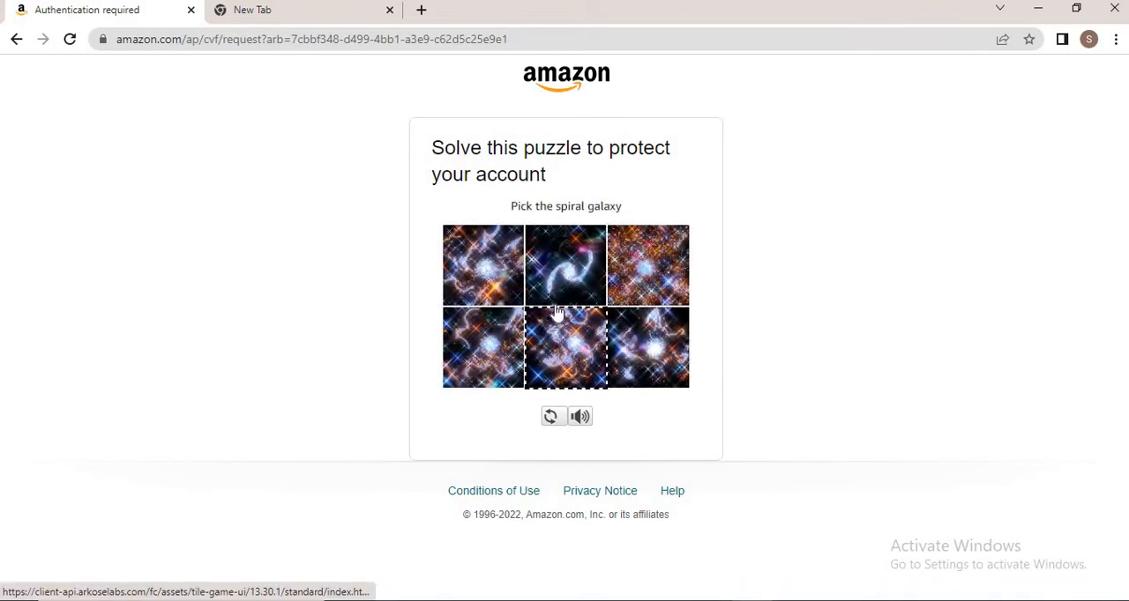
left_click(557, 297)
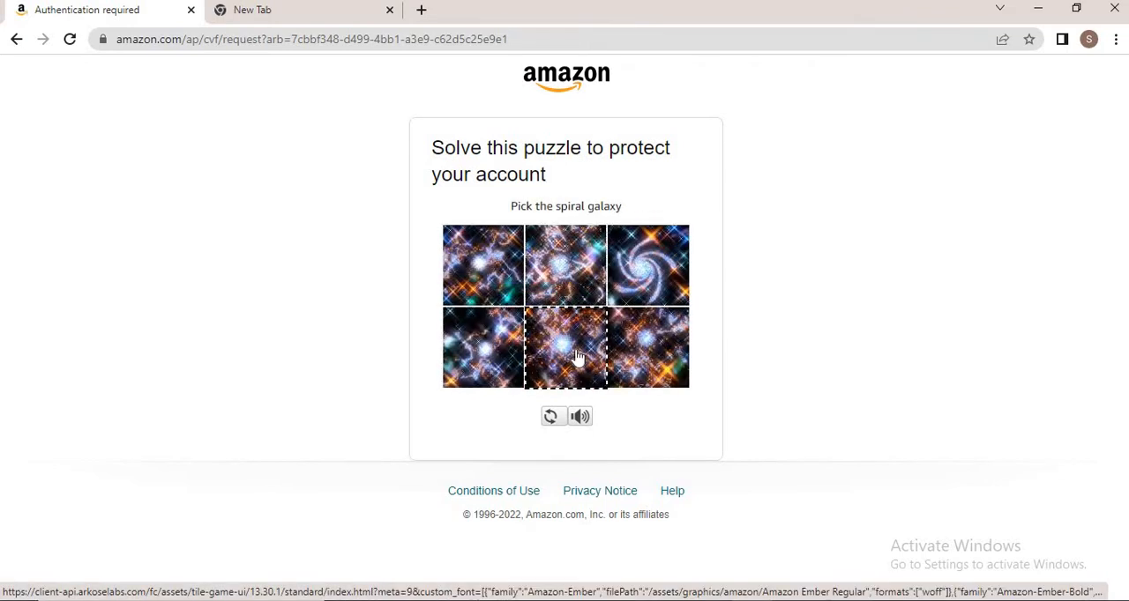
left_click(640, 342)
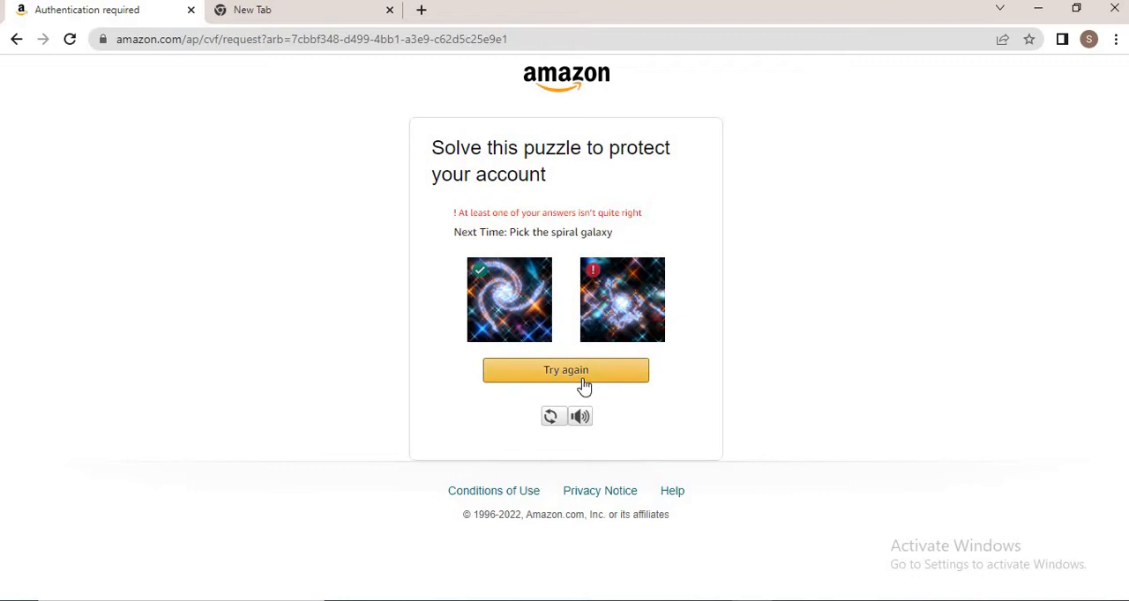
Retry the puzzle, picking the spiral galaxy in each round until it completes
left_click(583, 384)
left_click(559, 303)
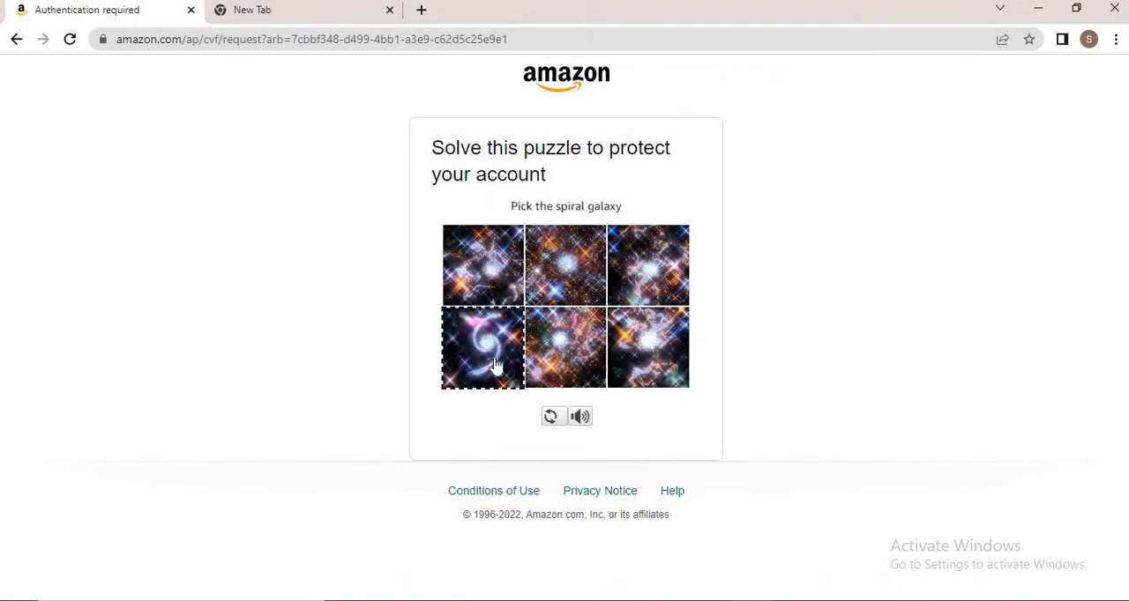
left_click(494, 364)
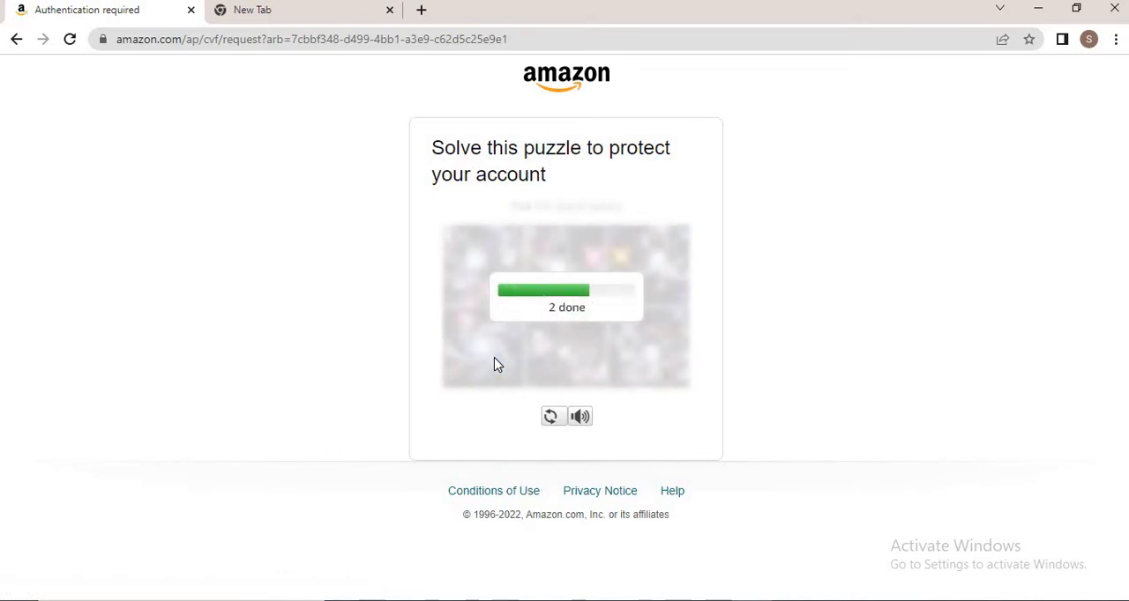
left_click(482, 356)
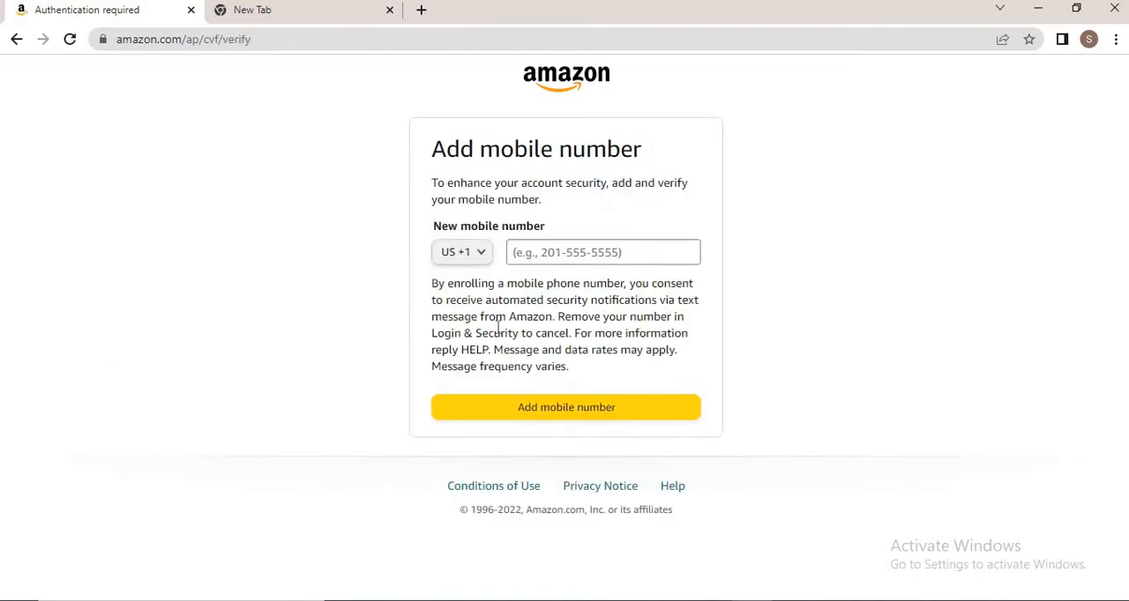
Set the mobile number's country code to United Kingdom +44
left_click(480, 265)
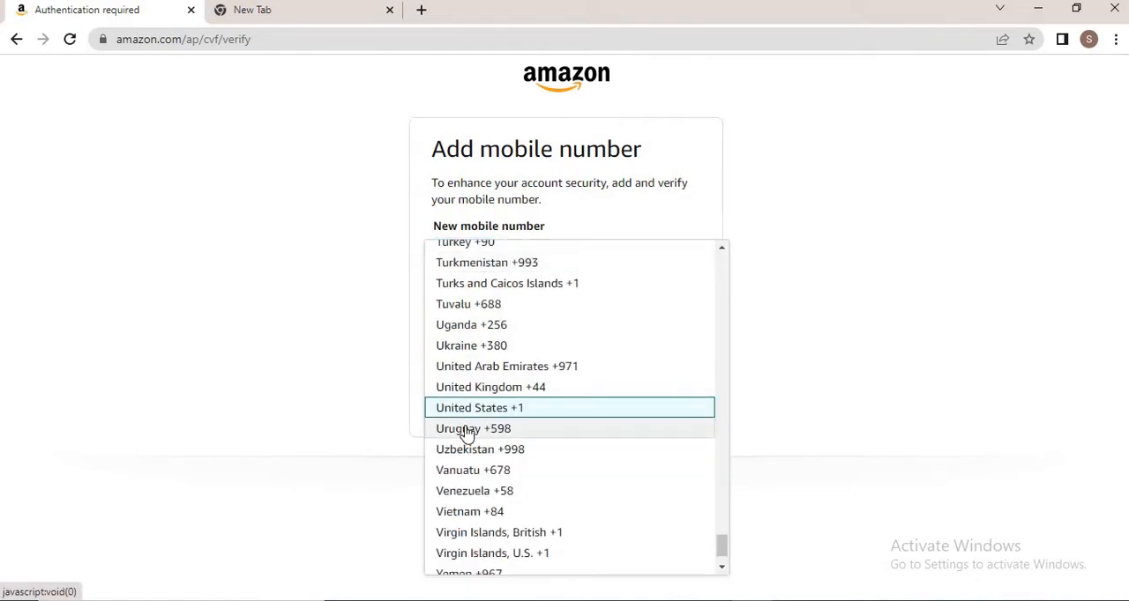
left_click(476, 387)
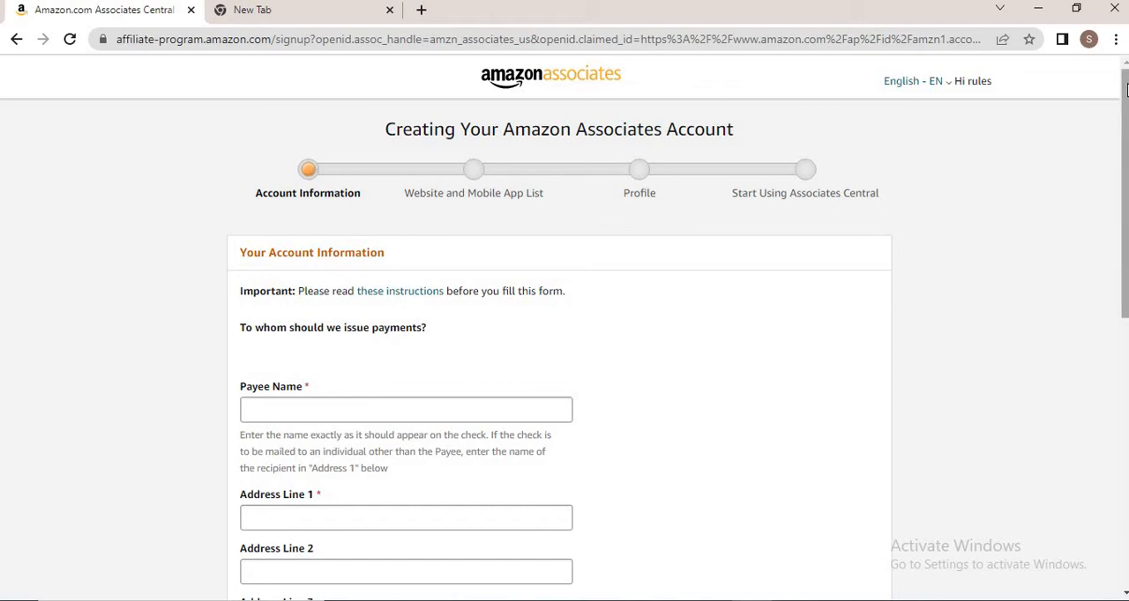
Fill in the payee name, first address line and city in the account information form
left_click_drag(1122, 91, 1125, 157)
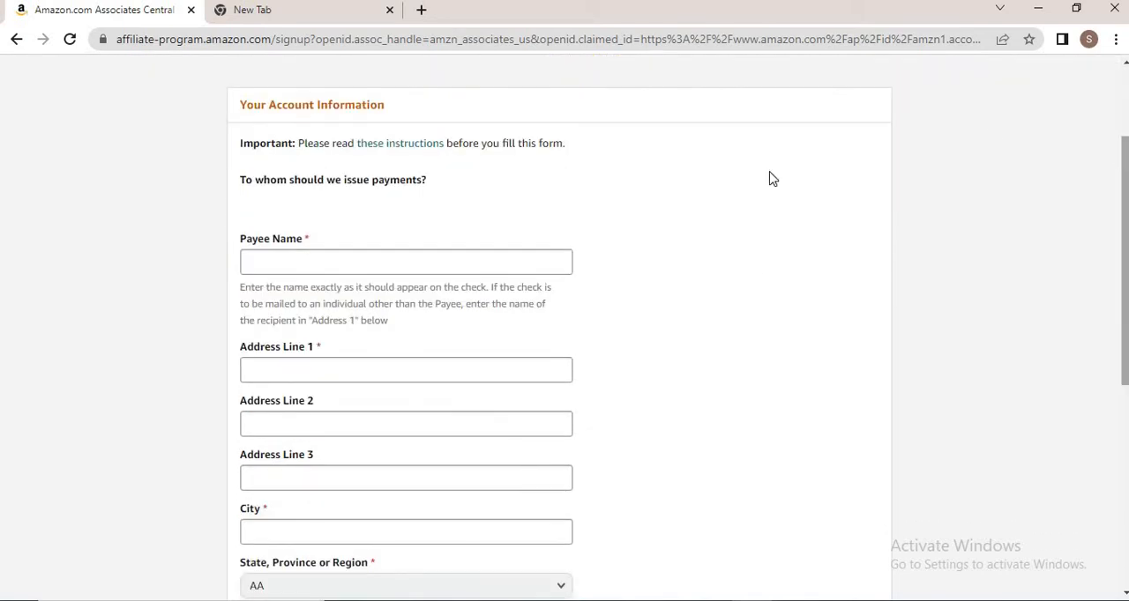
left_click(376, 268)
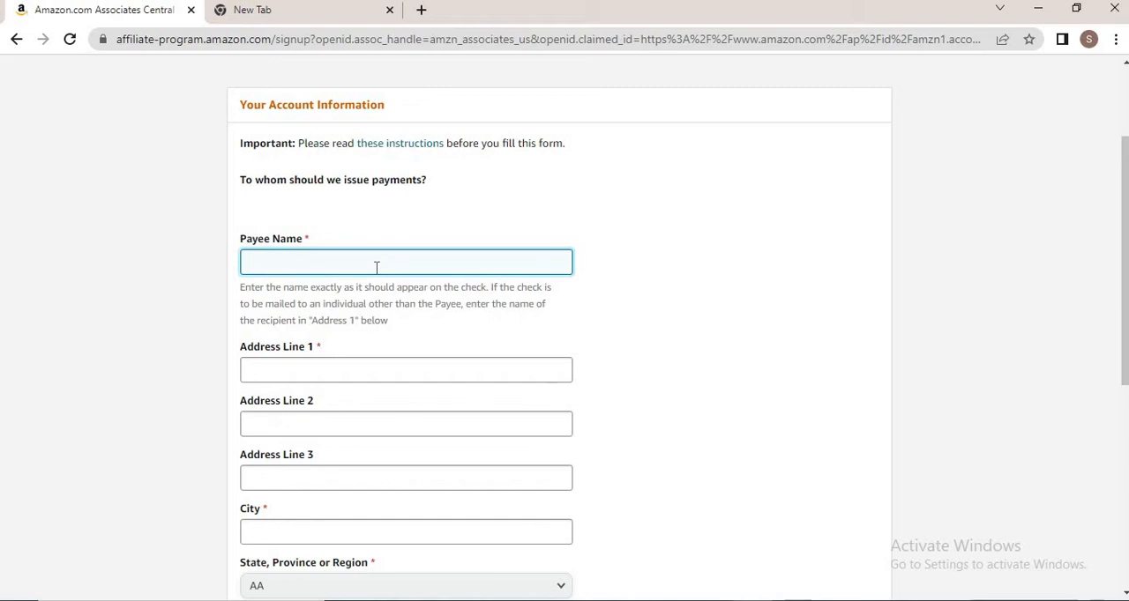
type("Arbab")
left_click(262, 376)
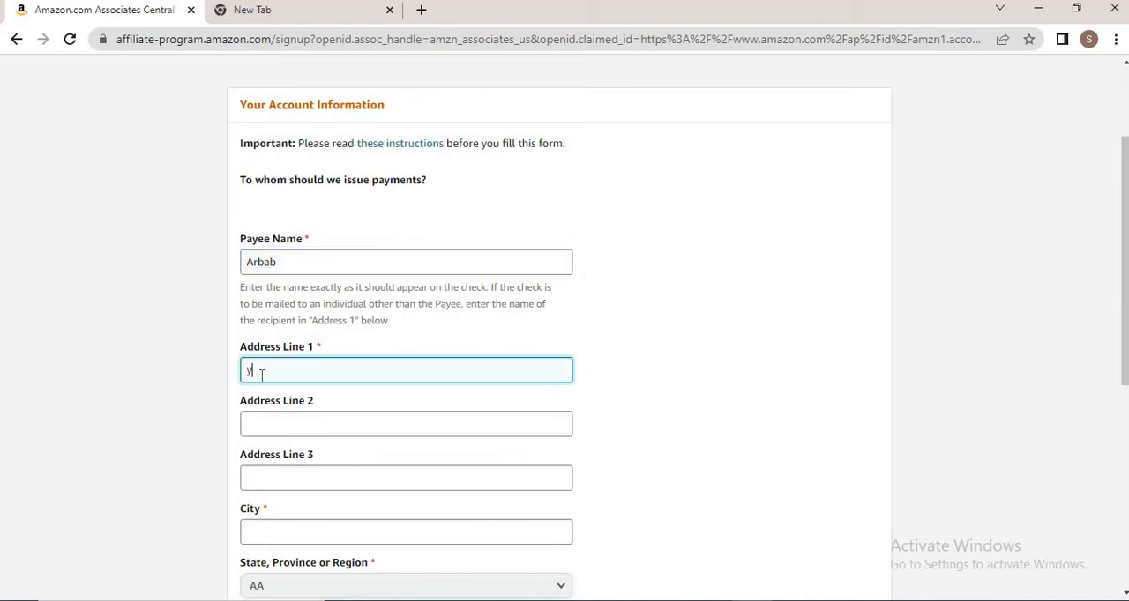
type("yanbu al bahr")
left_click(271, 534)
type("Y")
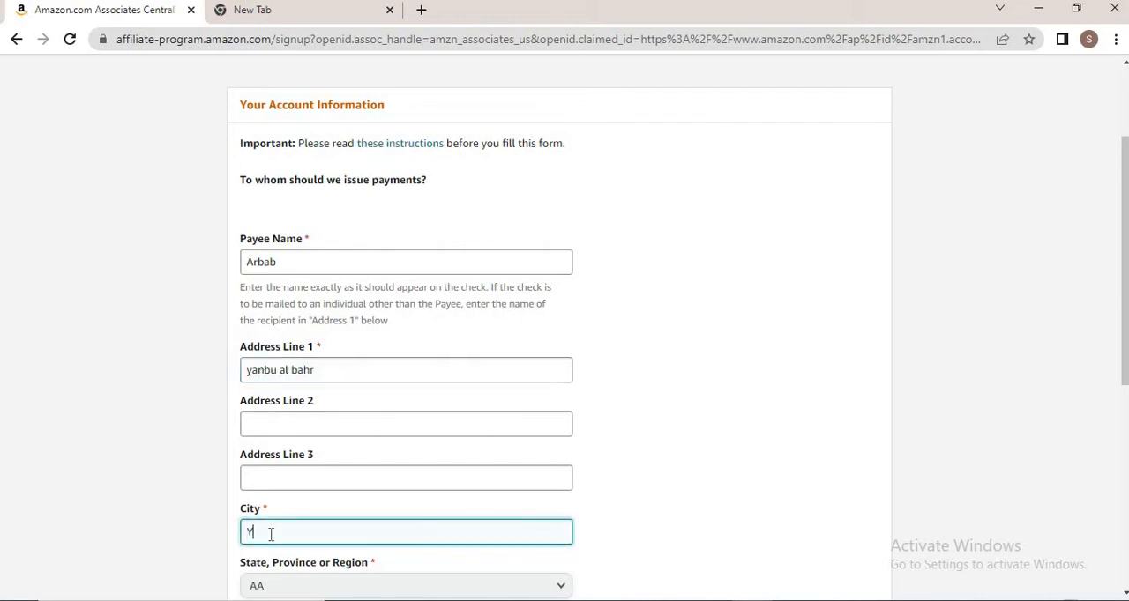
type("anbu")
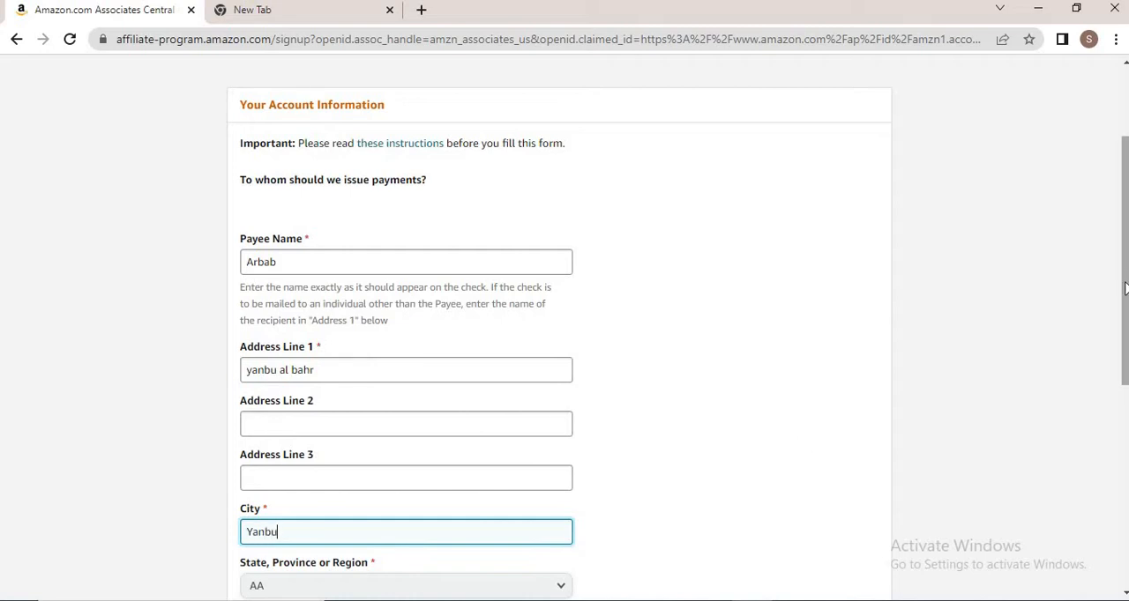
scroll(1124, 323, "down", 1)
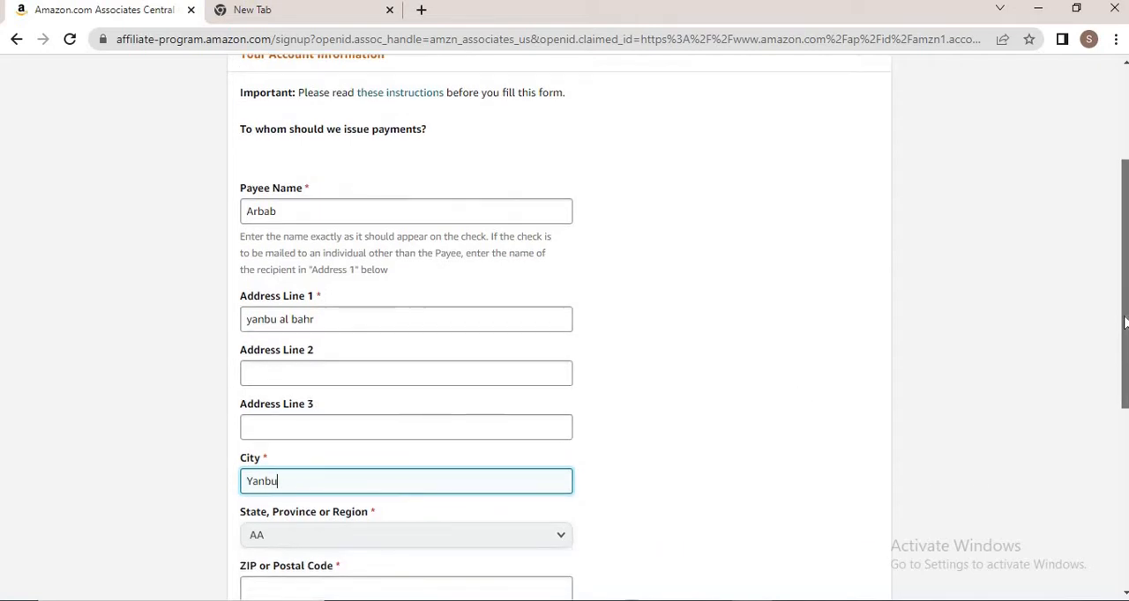
scroll(1125, 324, "up", 2)
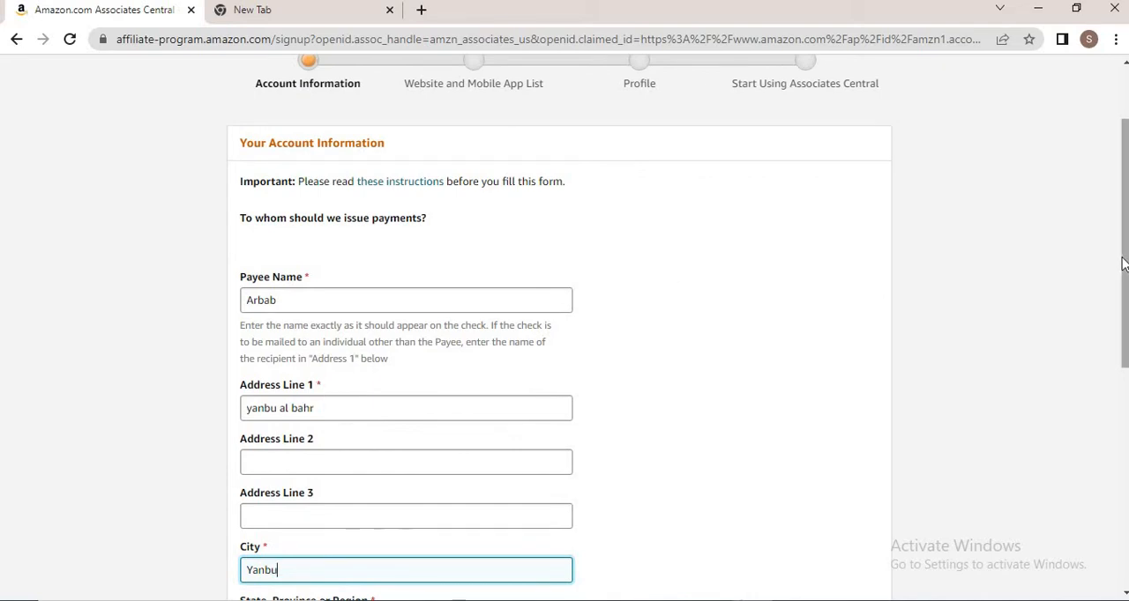
left_click_drag(1125, 264, 1122, 298)
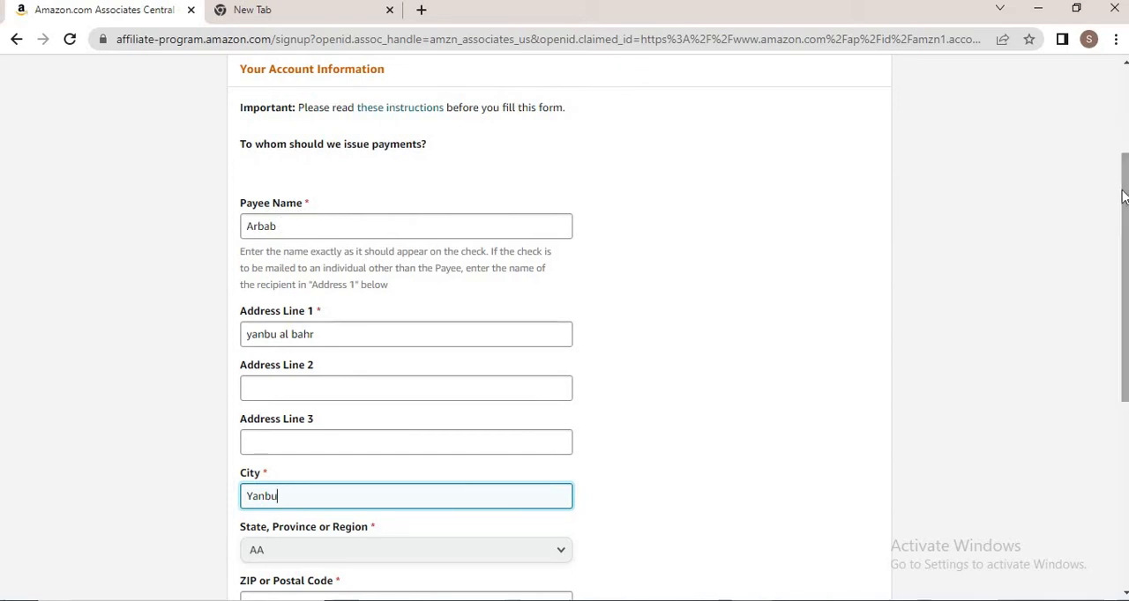
left_click_drag(1122, 243, 1120, 248)
scroll(1120, 254, "down", 1)
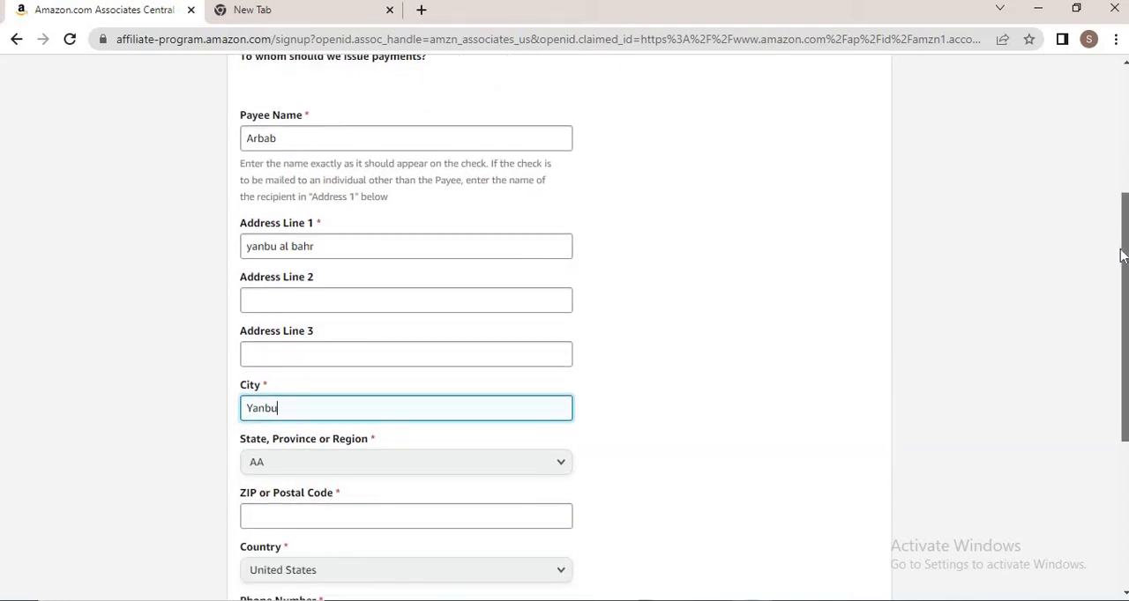
left_click_drag(1121, 255, 1088, 302)
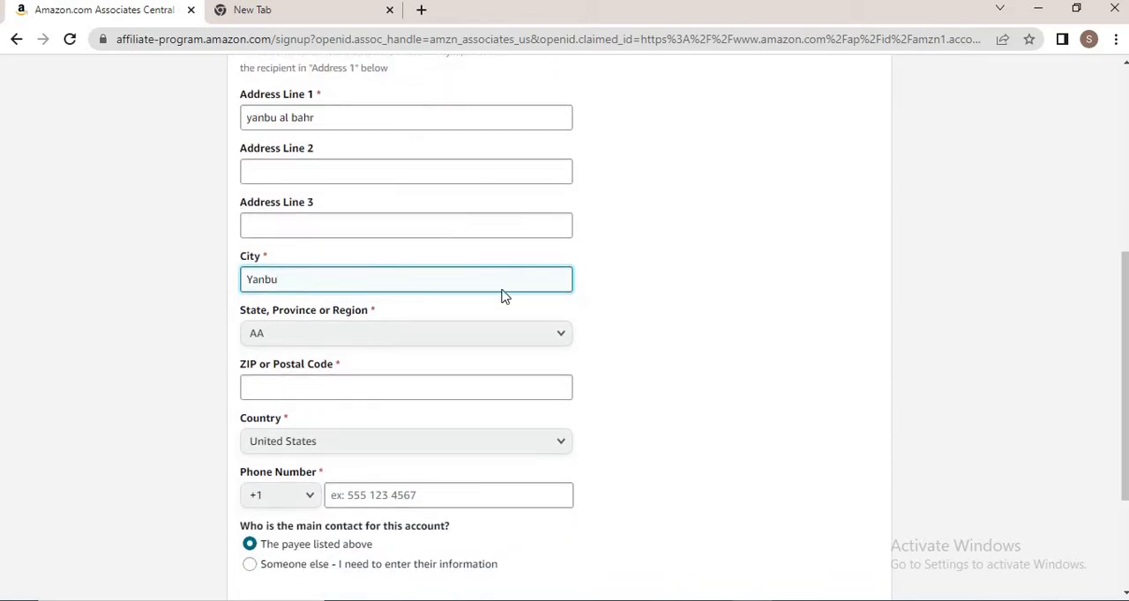
left_click(402, 351)
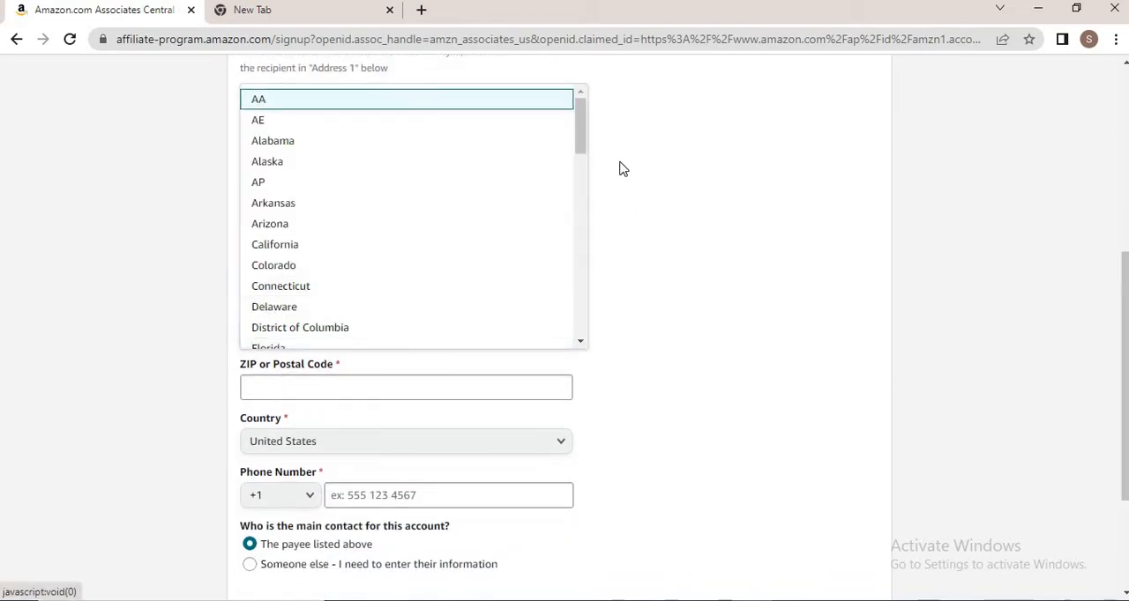
scroll(570, 259, "down", 7)
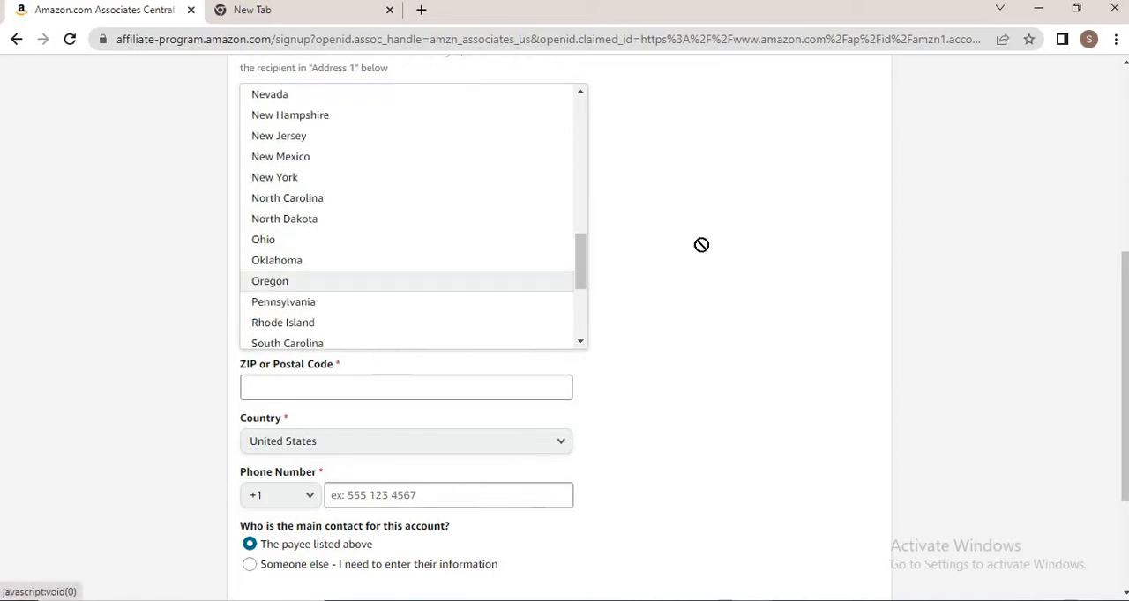
Set the payee address country to Saudi Arabia
left_click(414, 448)
left_click(414, 447)
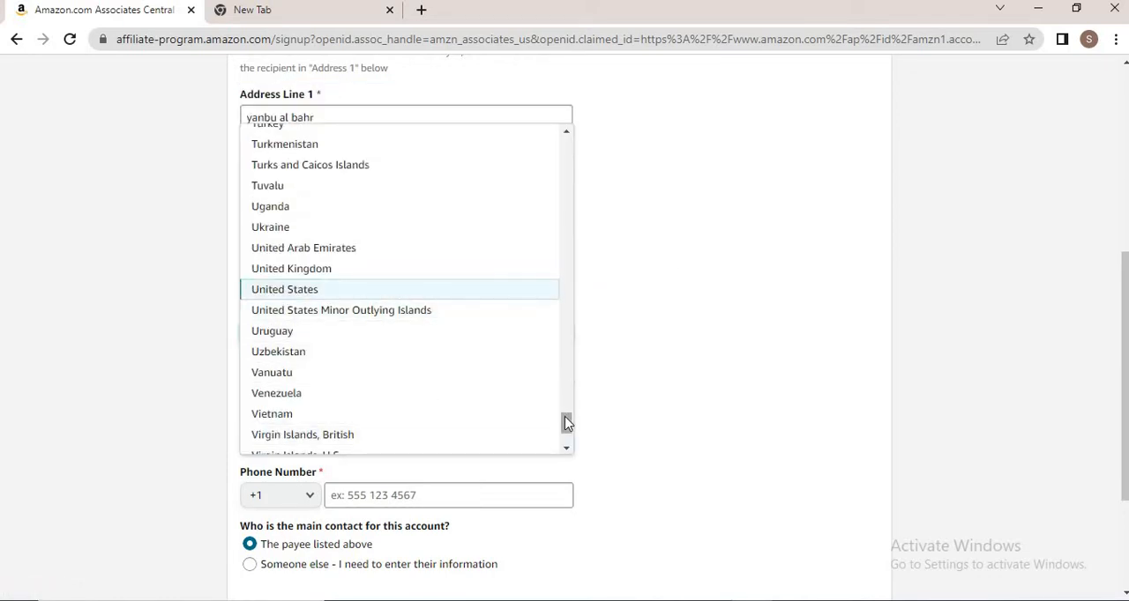
left_click_drag(566, 422, 569, 346)
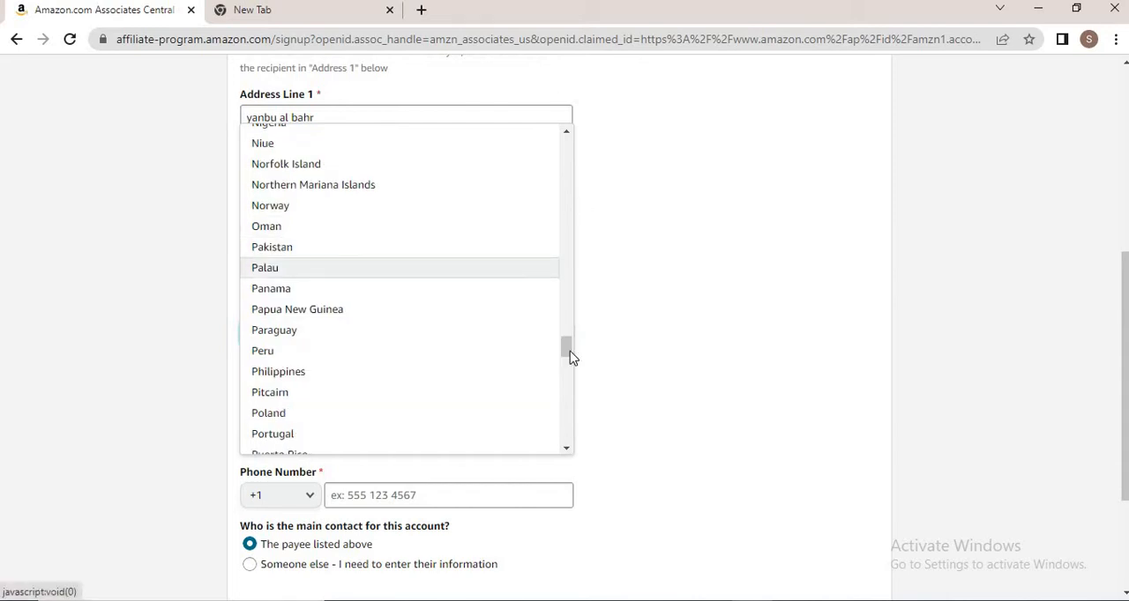
left_click_drag(566, 351, 555, 373)
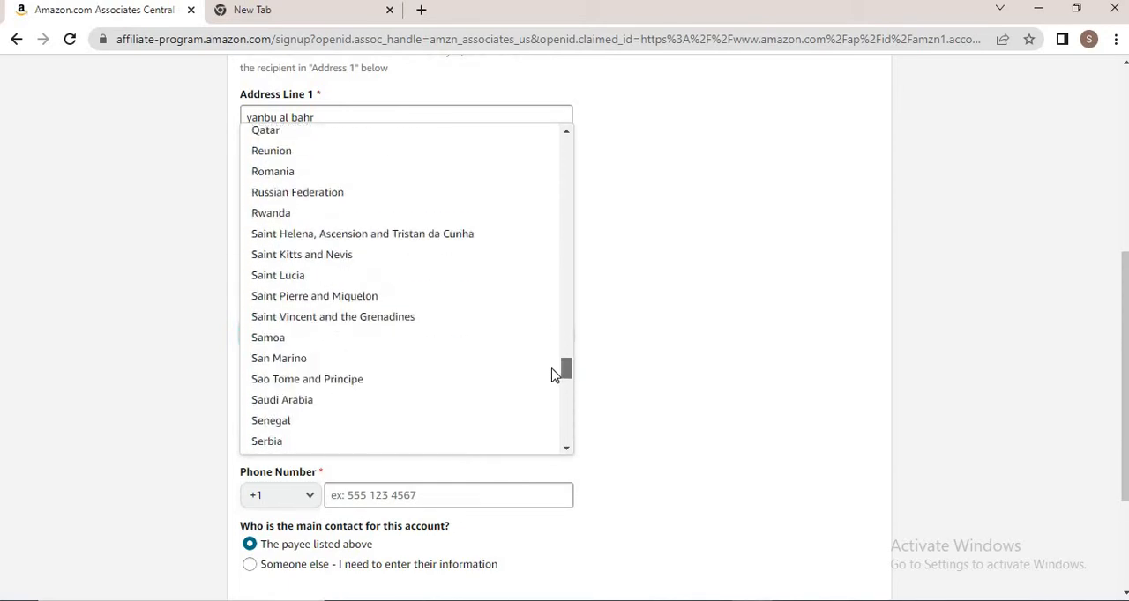
left_click(272, 399)
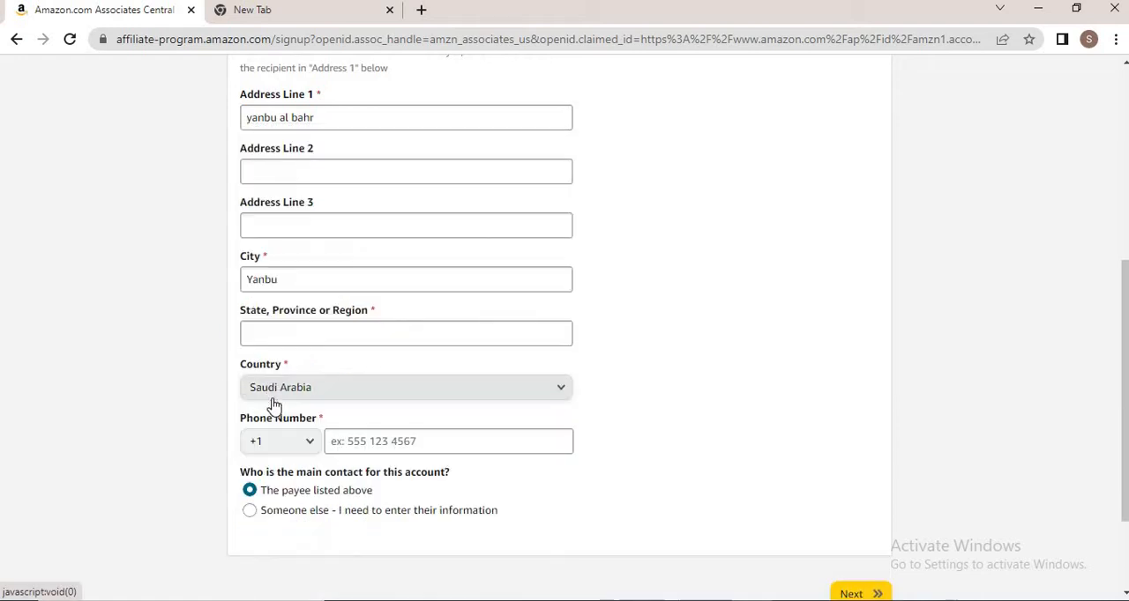
Enter AL Madinha as the state, province or region
left_click(302, 335)
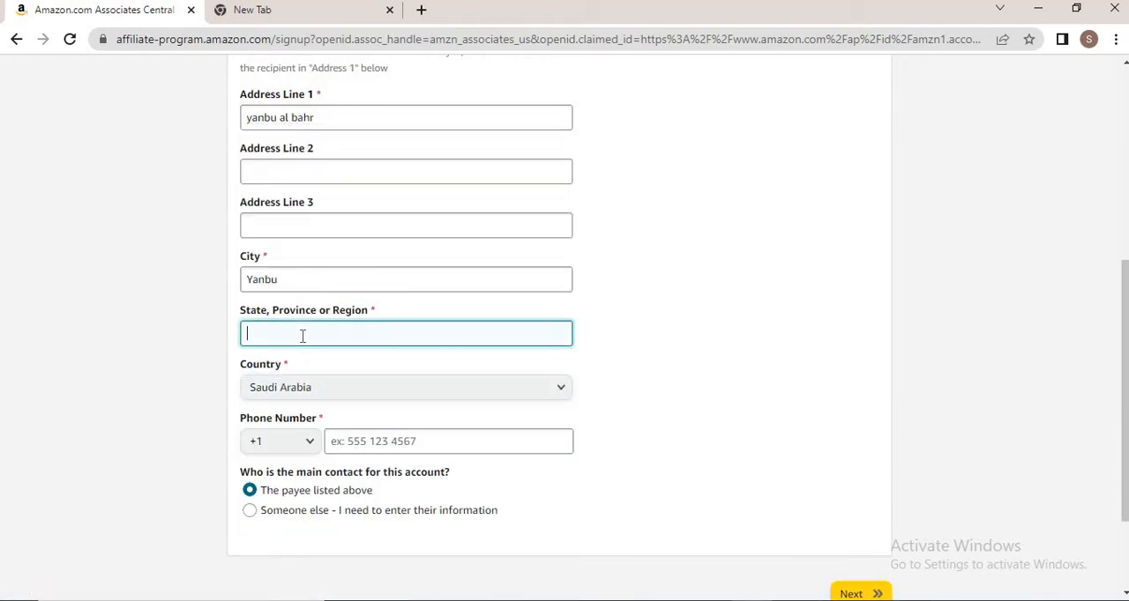
type("AL MAdi")
key("BackSpace")
type("adinha")
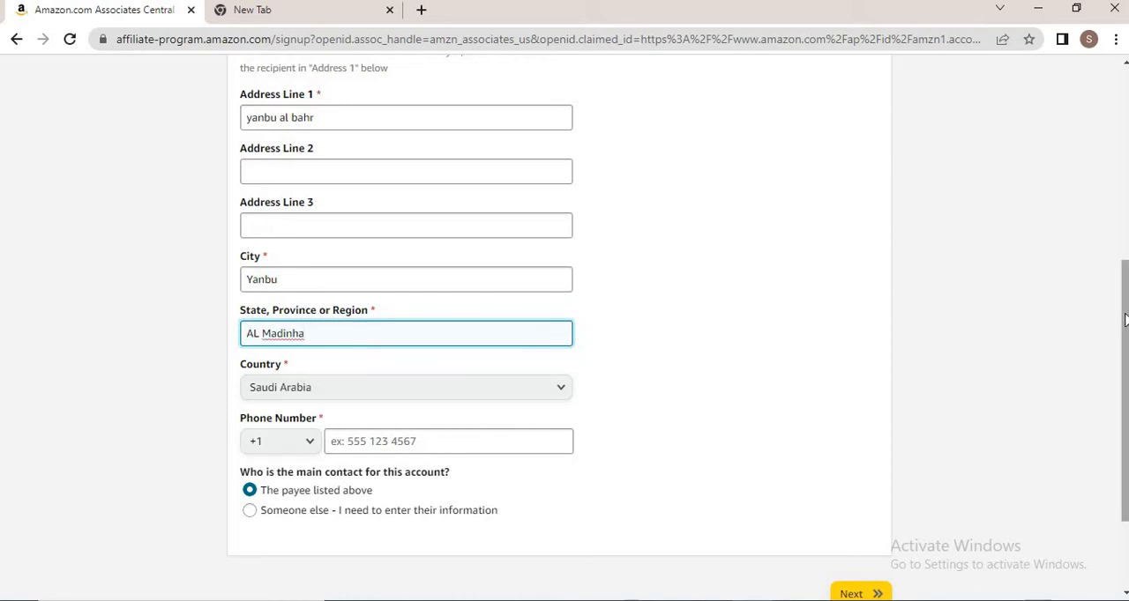
Set the phone number's country code to +44
scroll(1125, 380, "down", 2)
scroll(1125, 380, "up", 4)
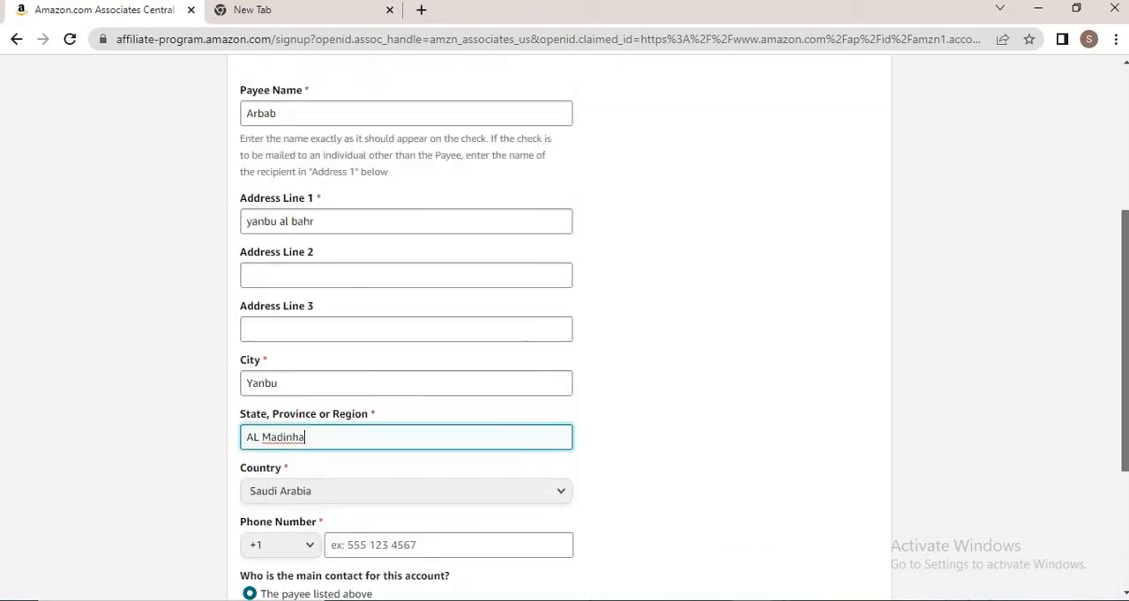
scroll(1125, 380, "down", 4)
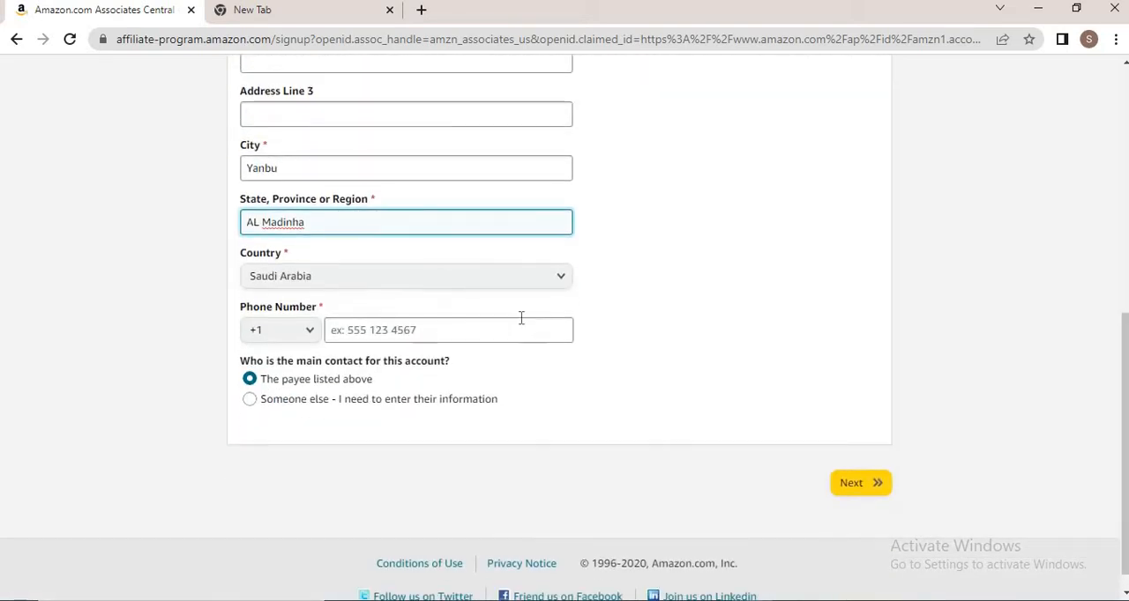
left_click(310, 344)
left_click(310, 344)
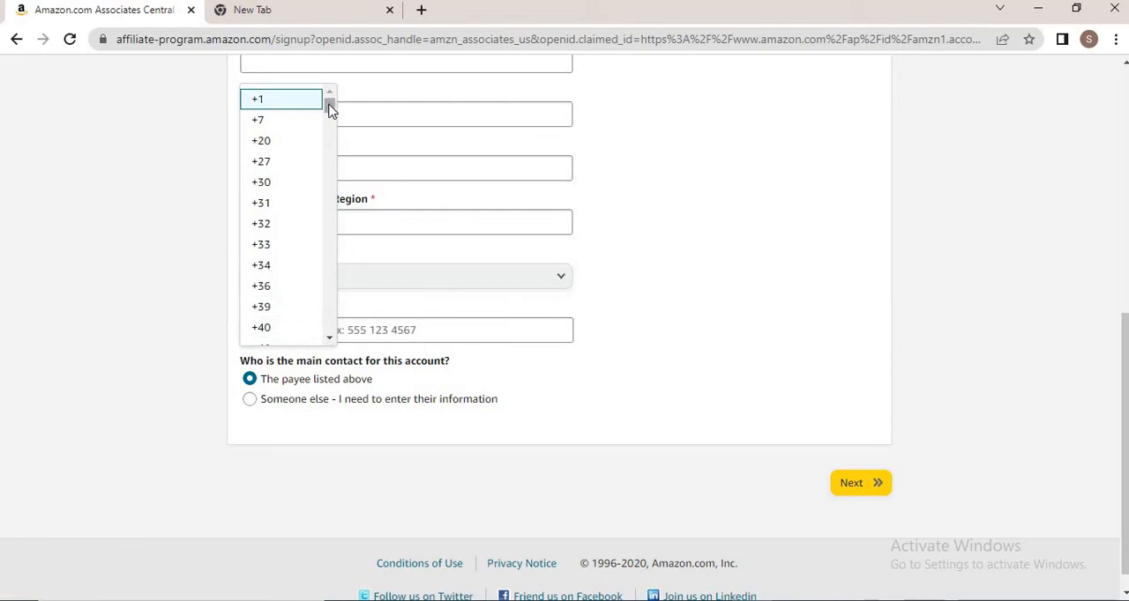
left_click_drag(330, 107, 331, 118)
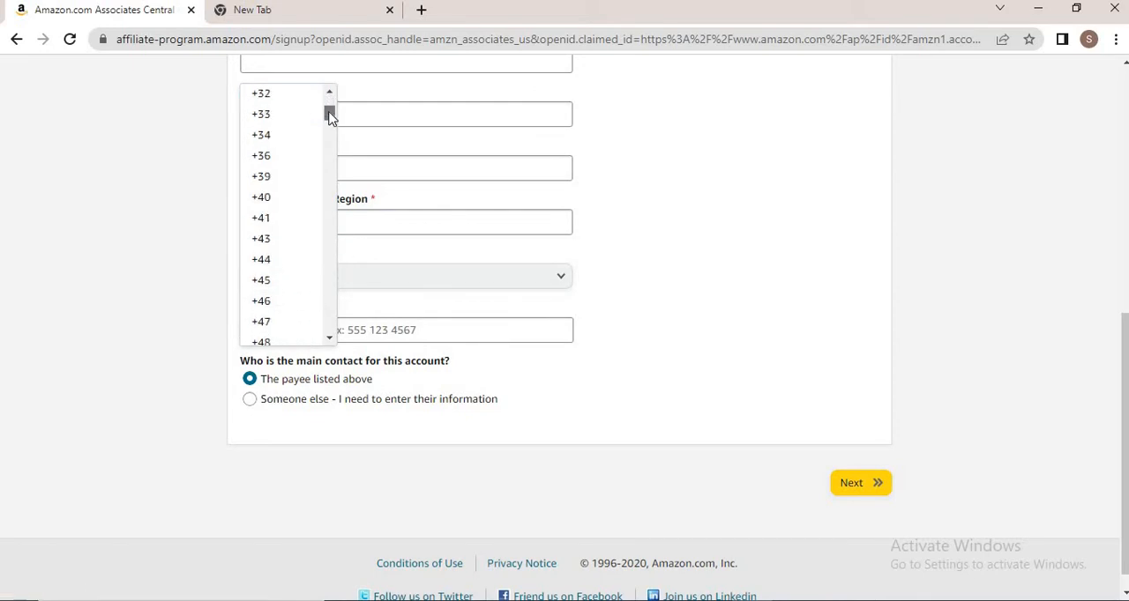
left_click(267, 259)
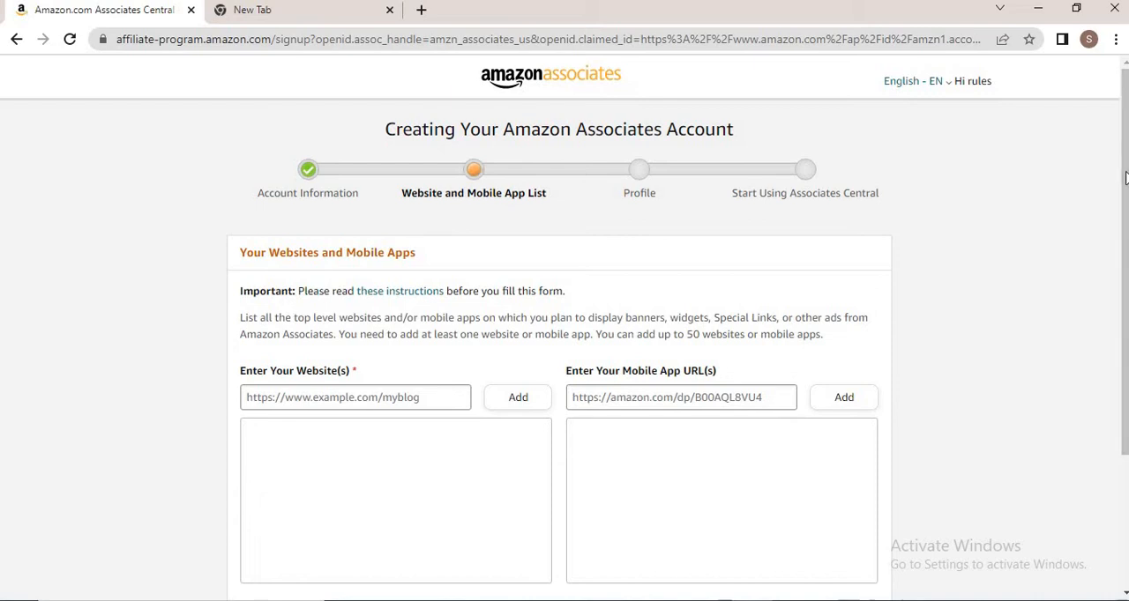
mouse_move(1124, 179)
left_mouse_down()
mouse_move(1123, 273)
mouse_move(1123, 196)
left_mouse_up()
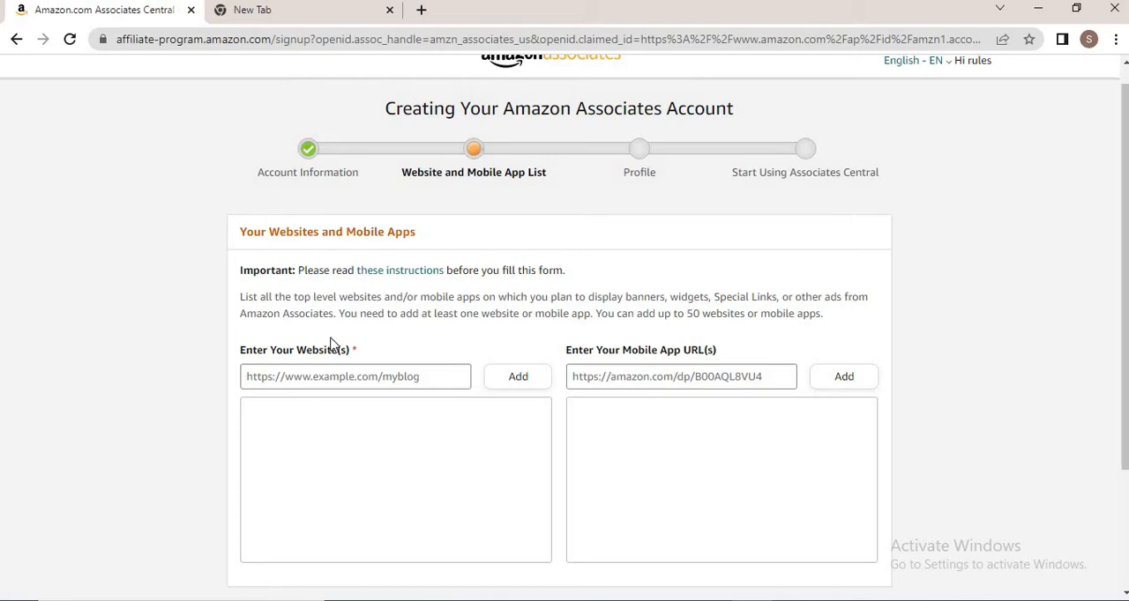
left_click(299, 374)
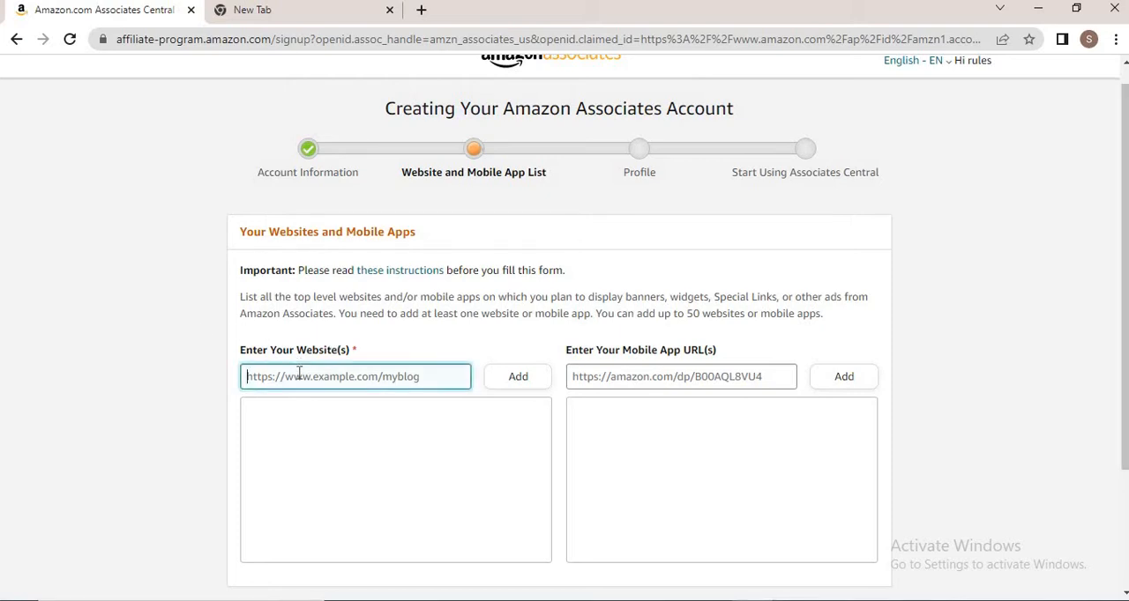
type("www.")
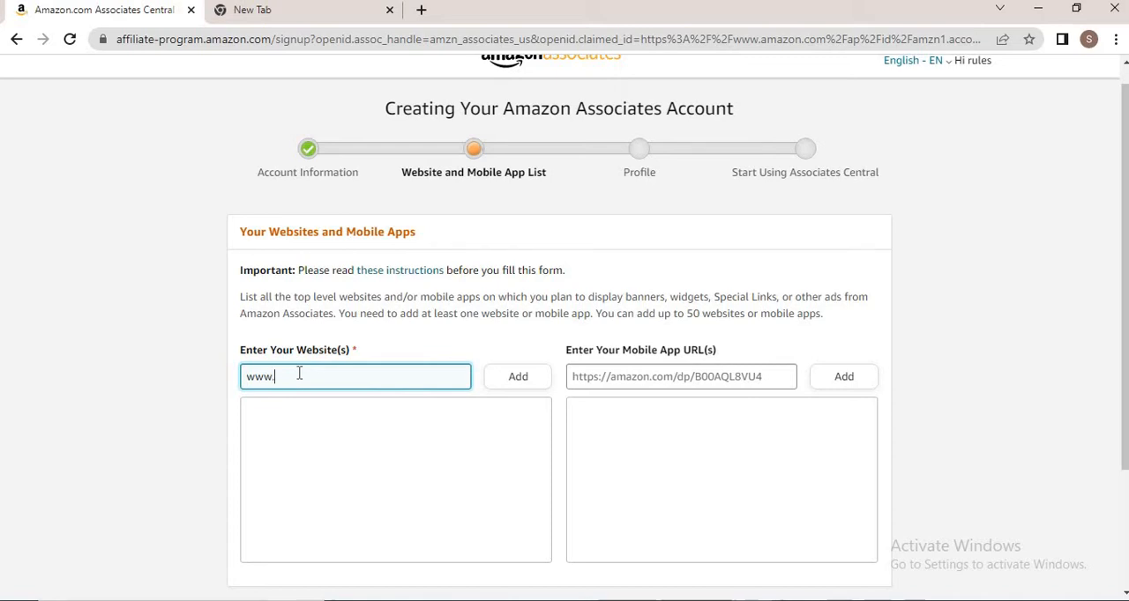
type("aquickhealth.")
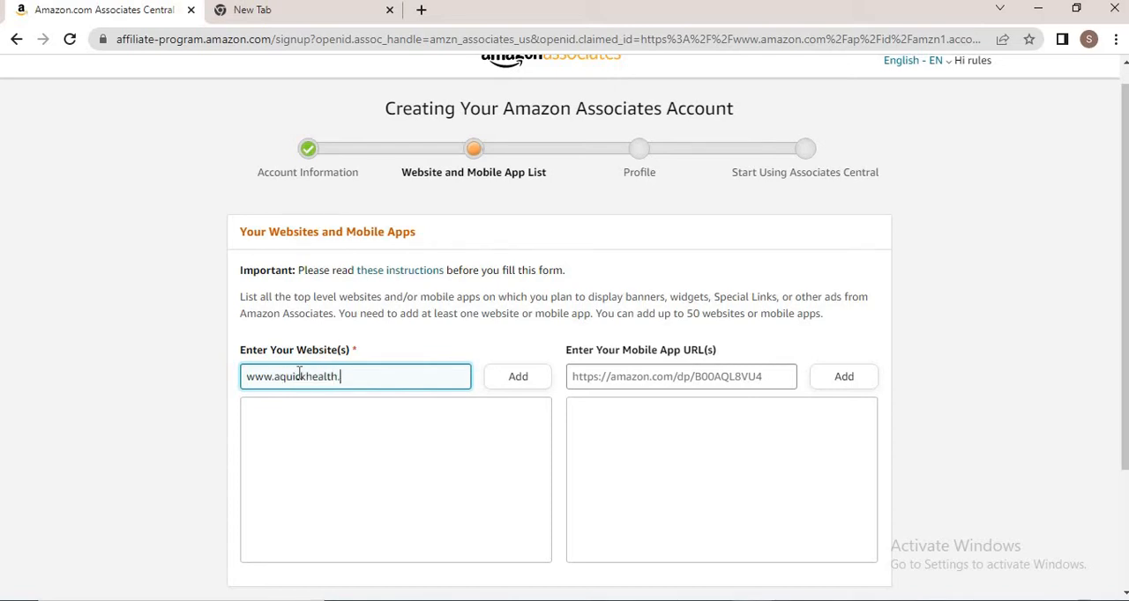
type("com")
left_click(501, 386)
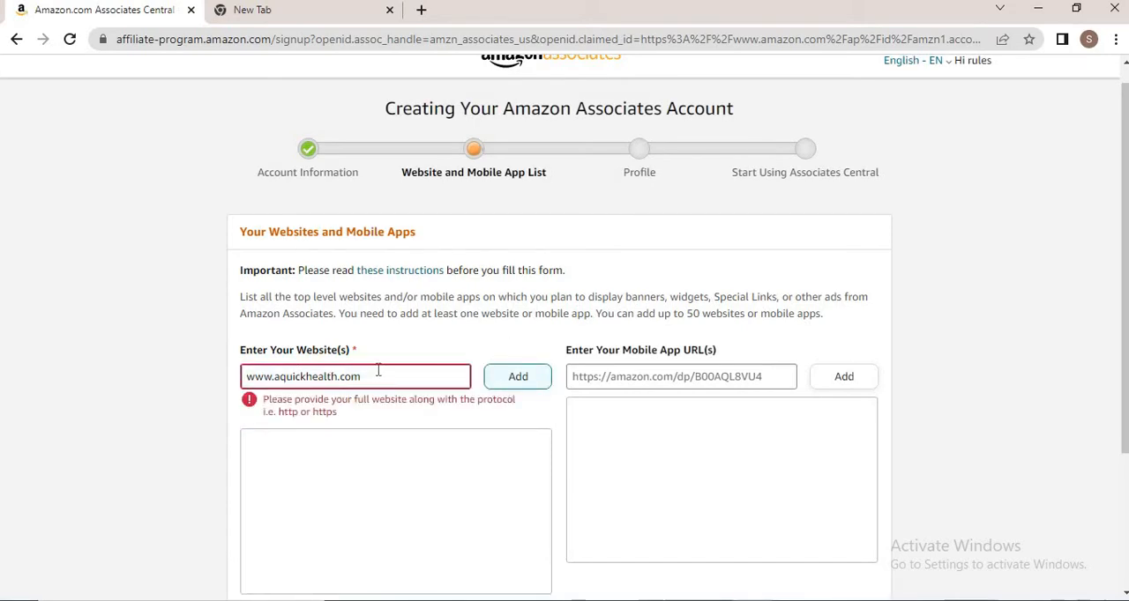
left_click_drag(273, 379, 178, 360)
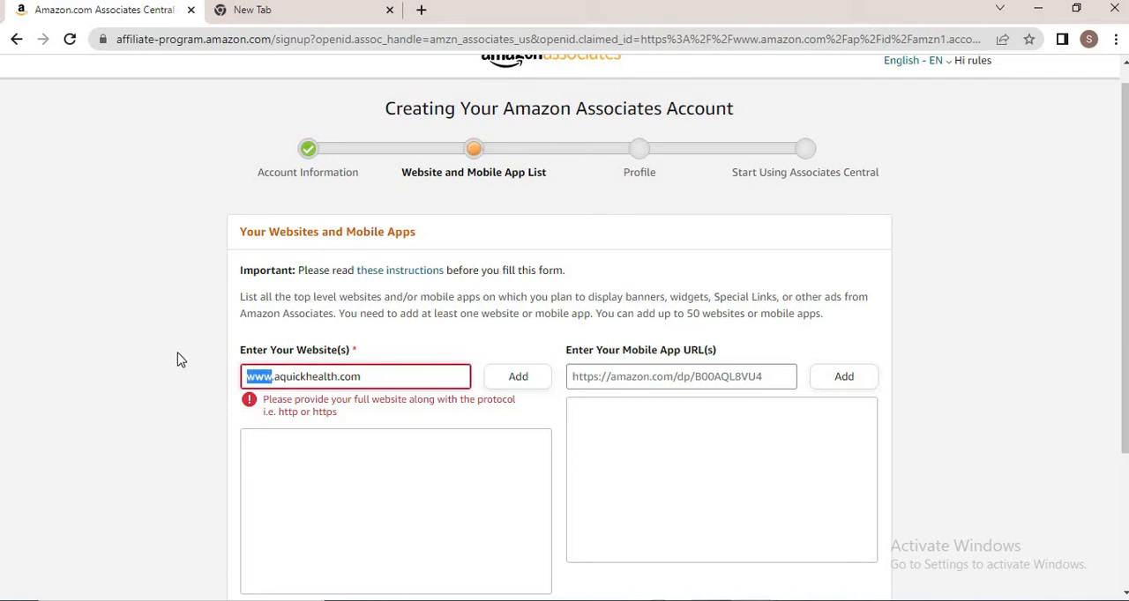
type("https")
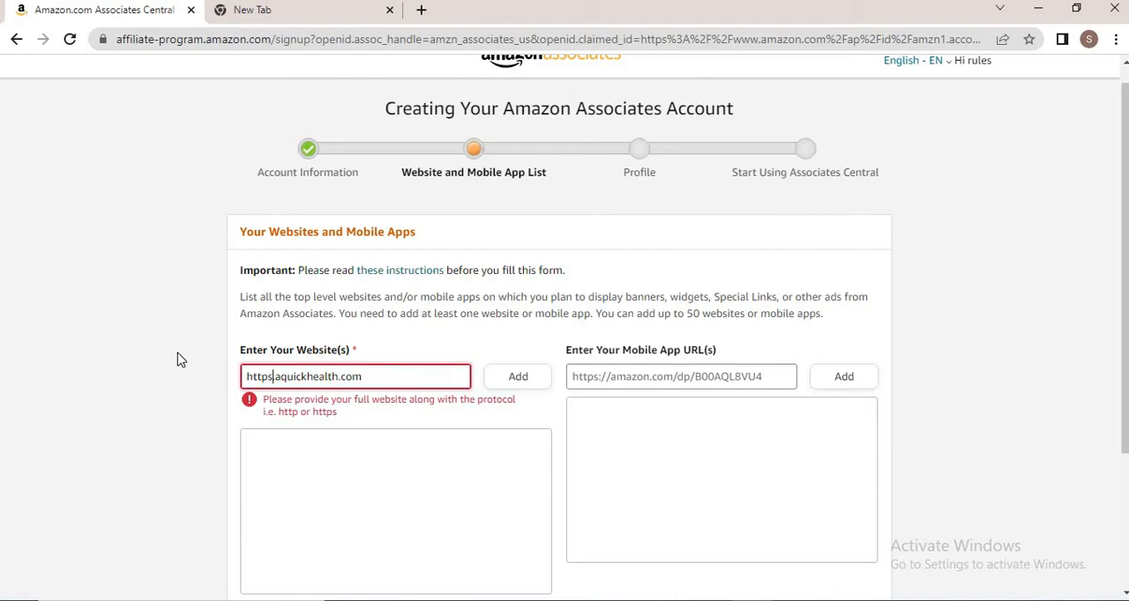
type(".")
left_click(172, 44)
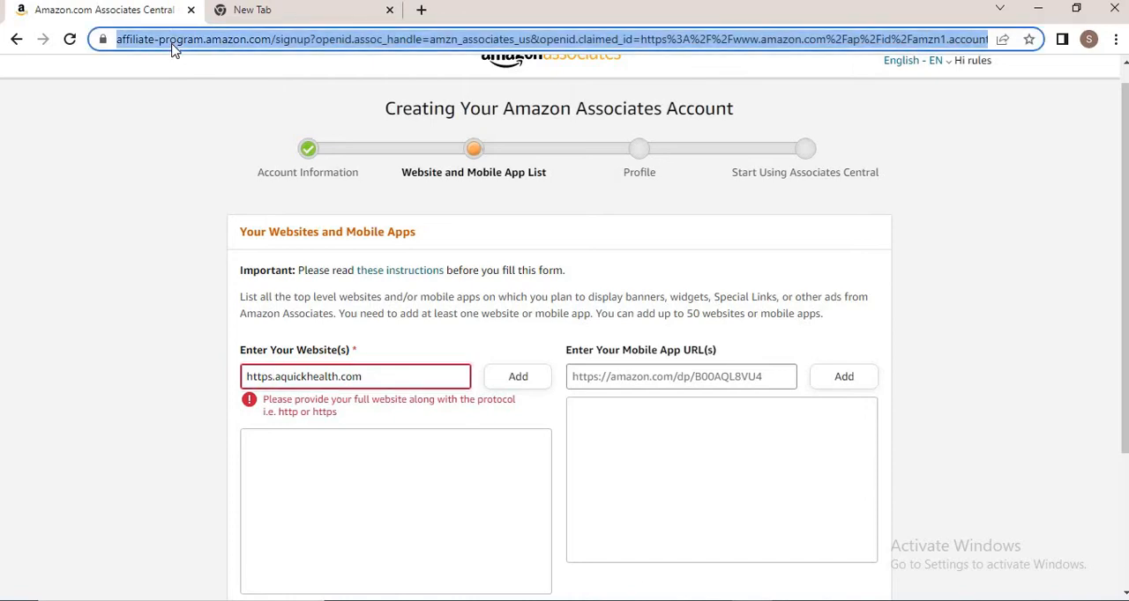
left_click(344, 21)
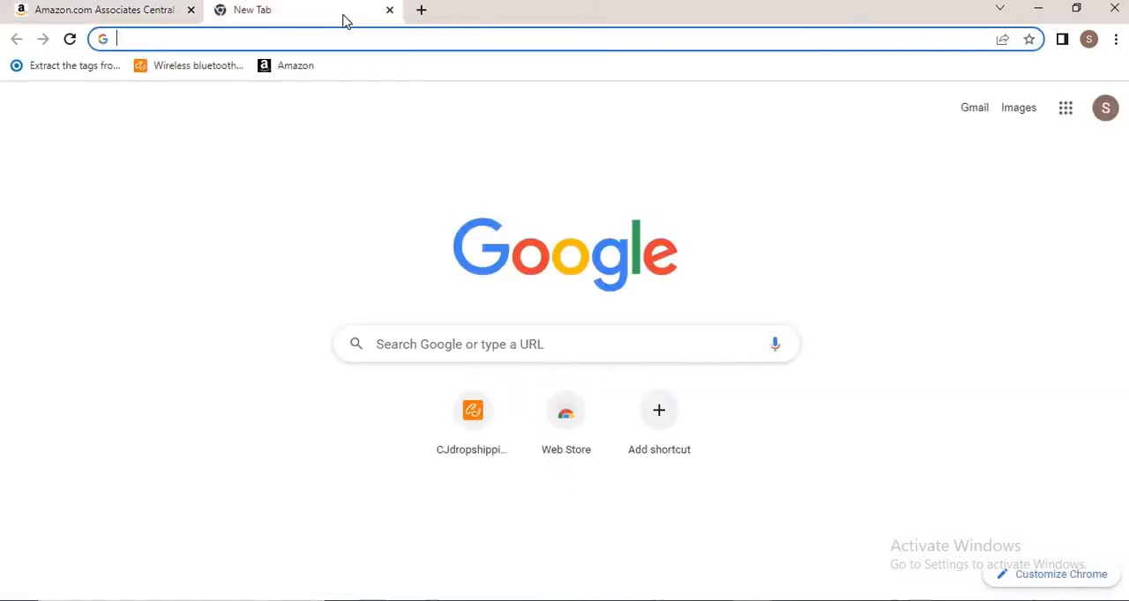
left_click(137, 11)
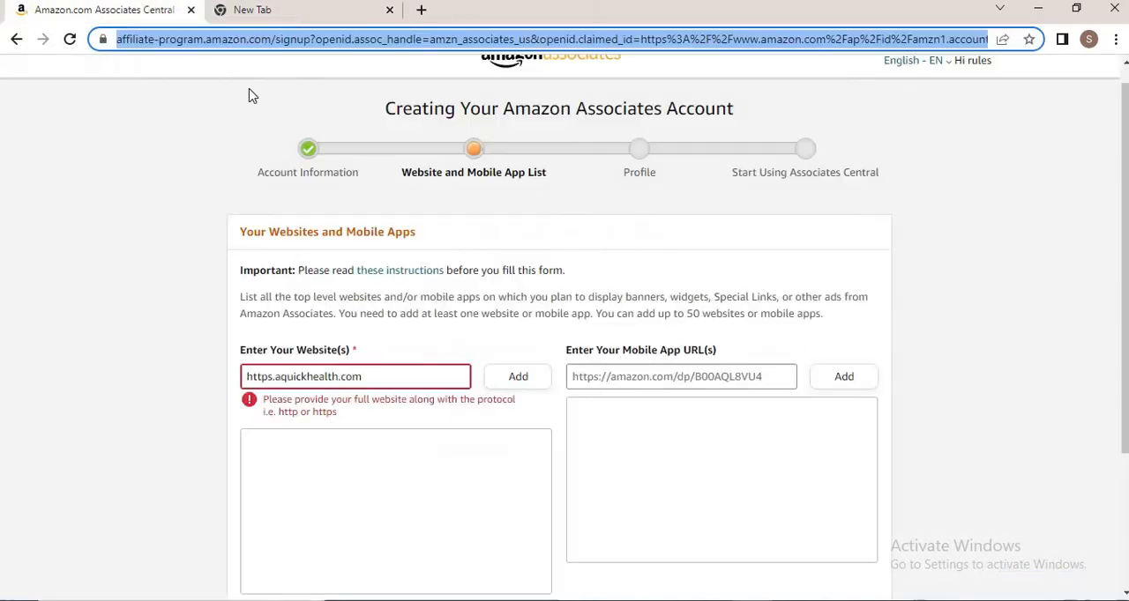
left_click(276, 378)
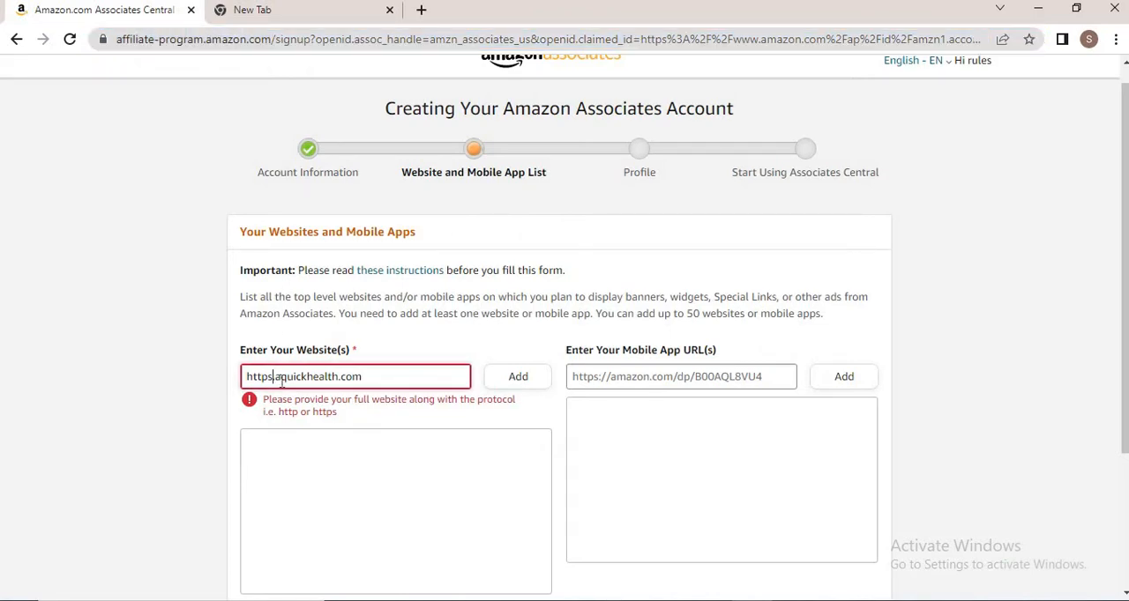
type("://")
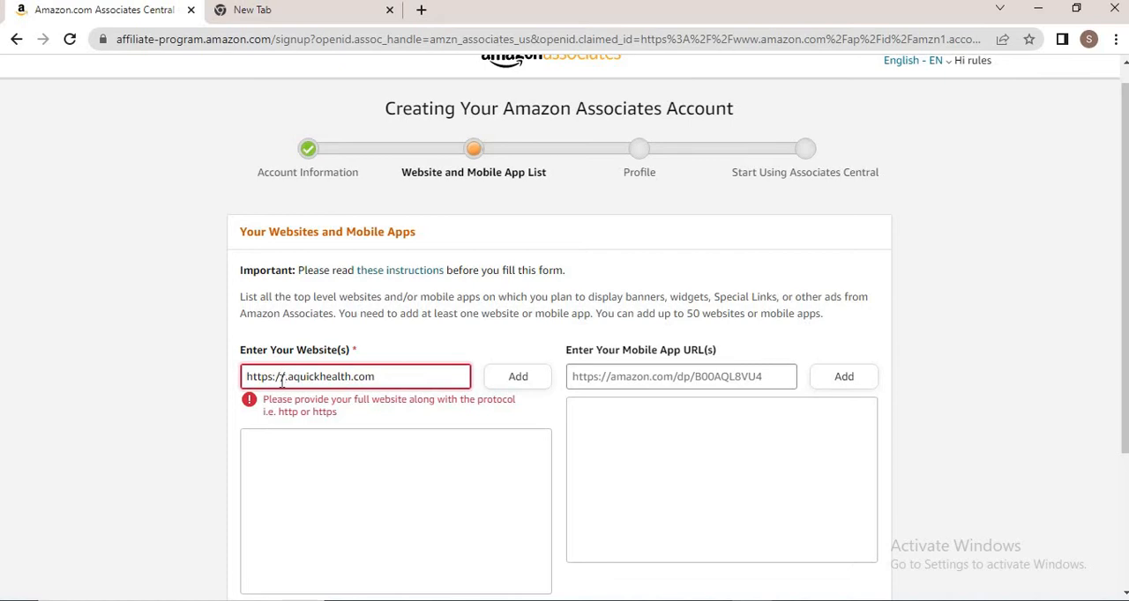
type("www")
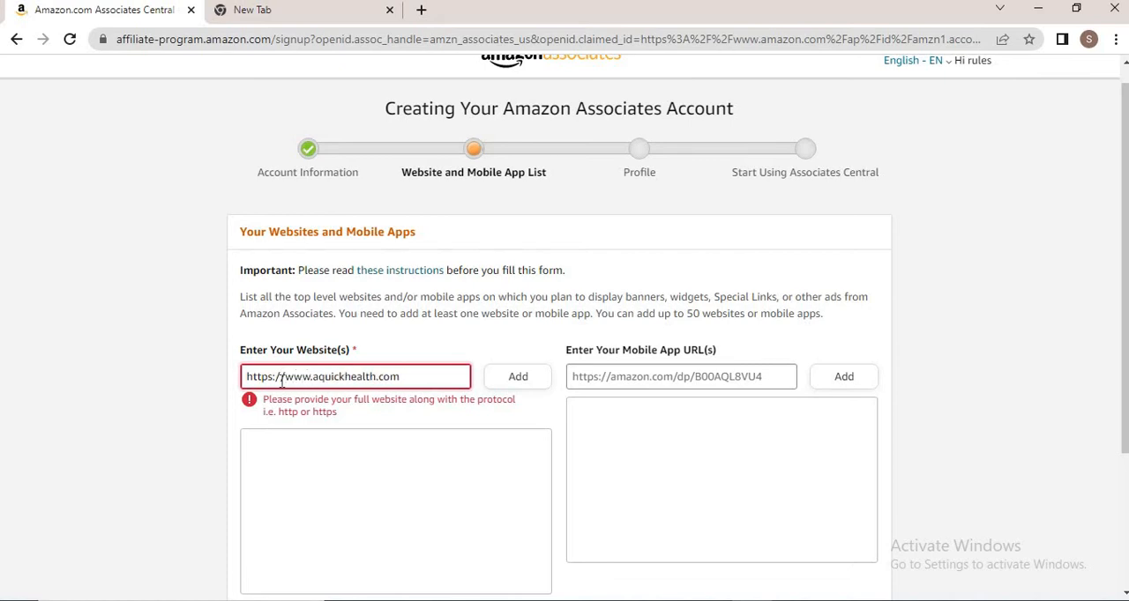
left_click(518, 384)
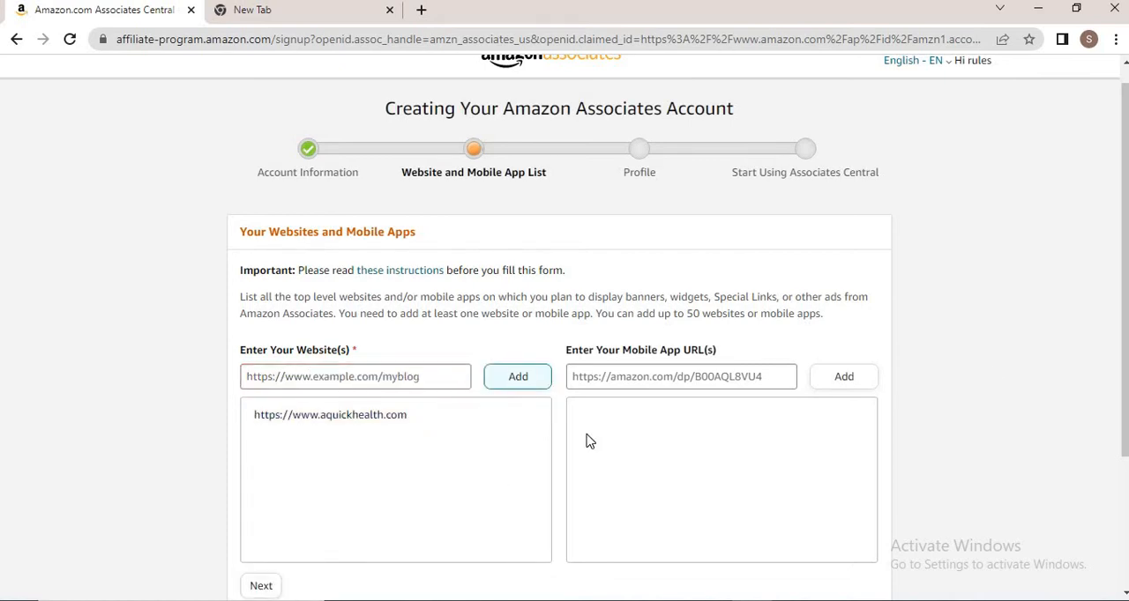
scroll(1120, 264, "down", 3)
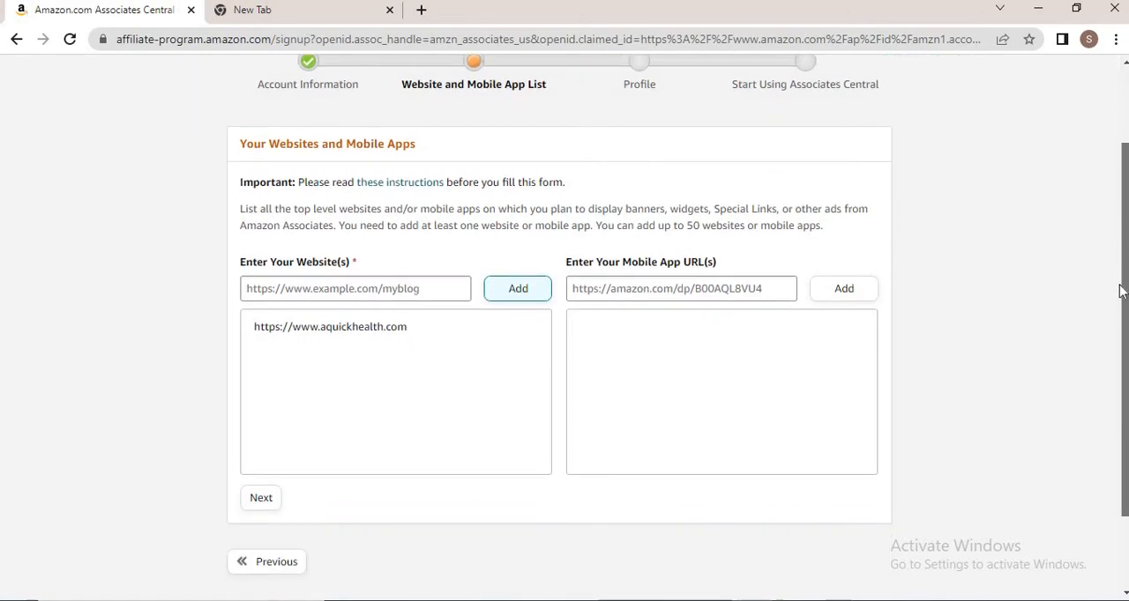
scroll(564, 326, "up", 2)
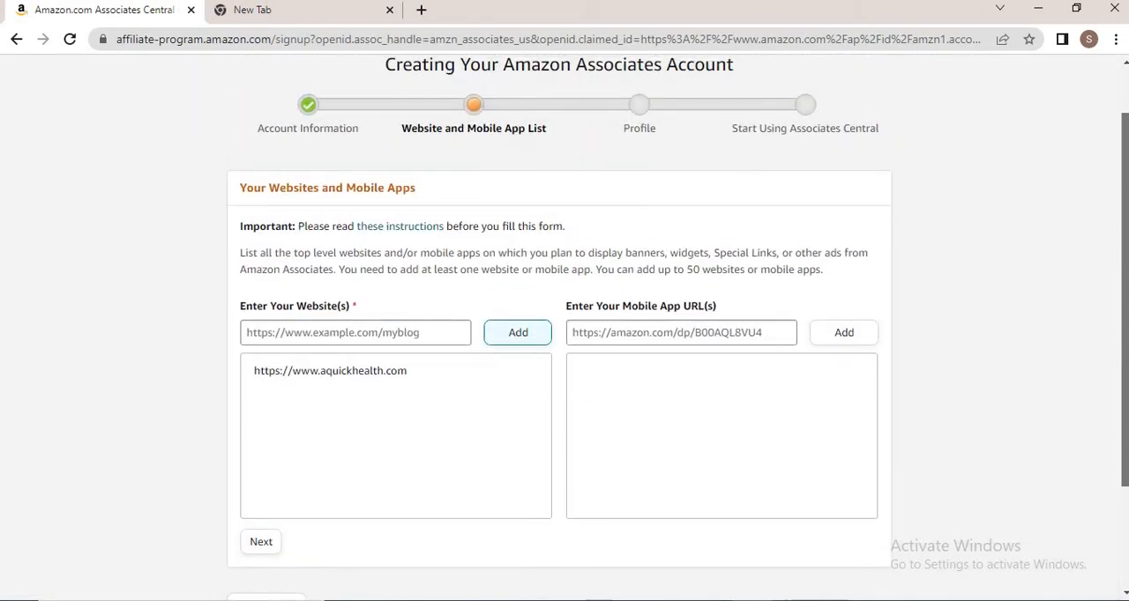
scroll(1125, 326, "down", 1)
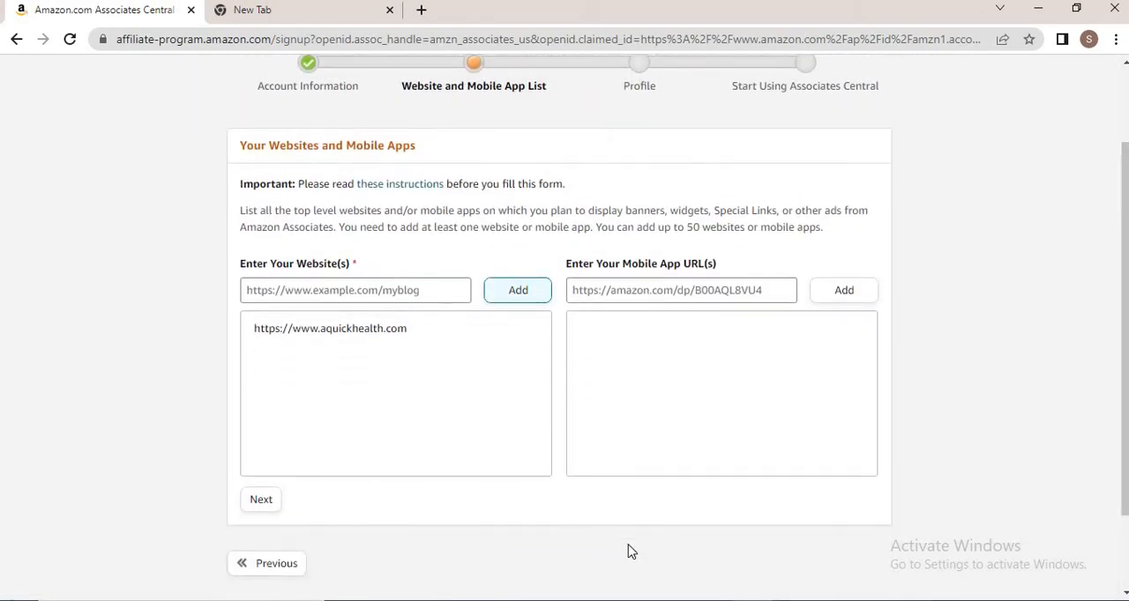
Move on from the website list, answer No to the children-under-13 question, and confirm
left_click(260, 502)
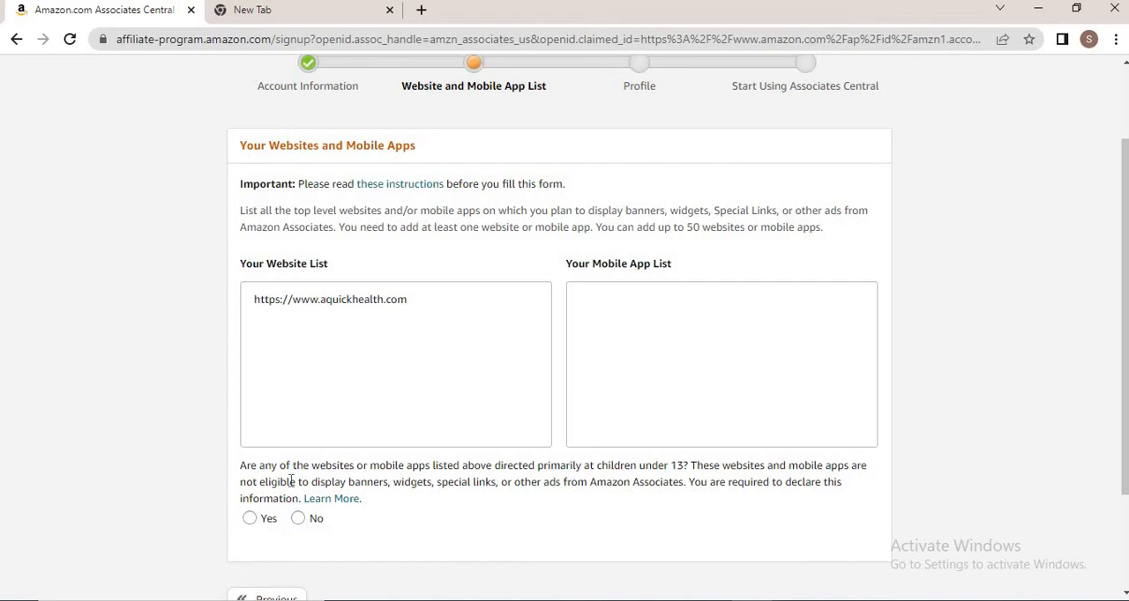
left_click(298, 522)
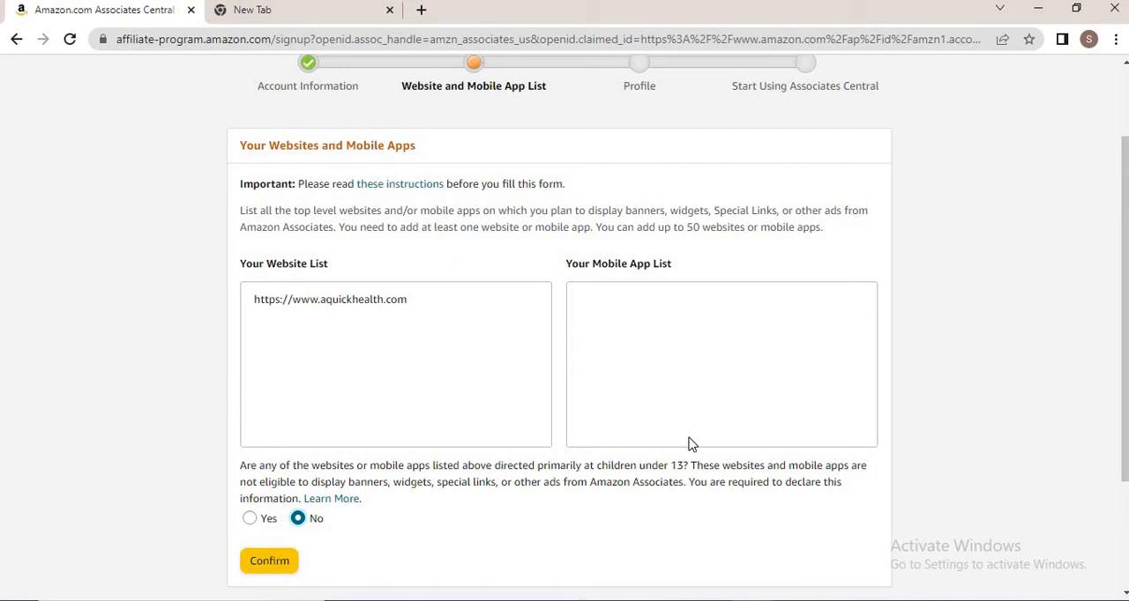
scroll(530, 426, "down", 2)
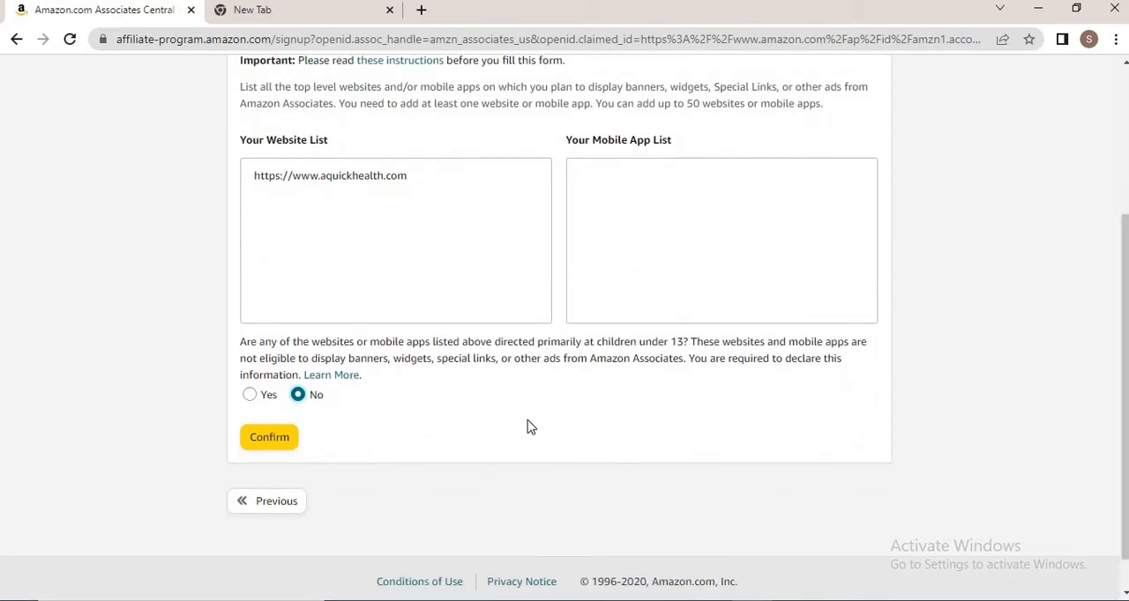
left_click(259, 443)
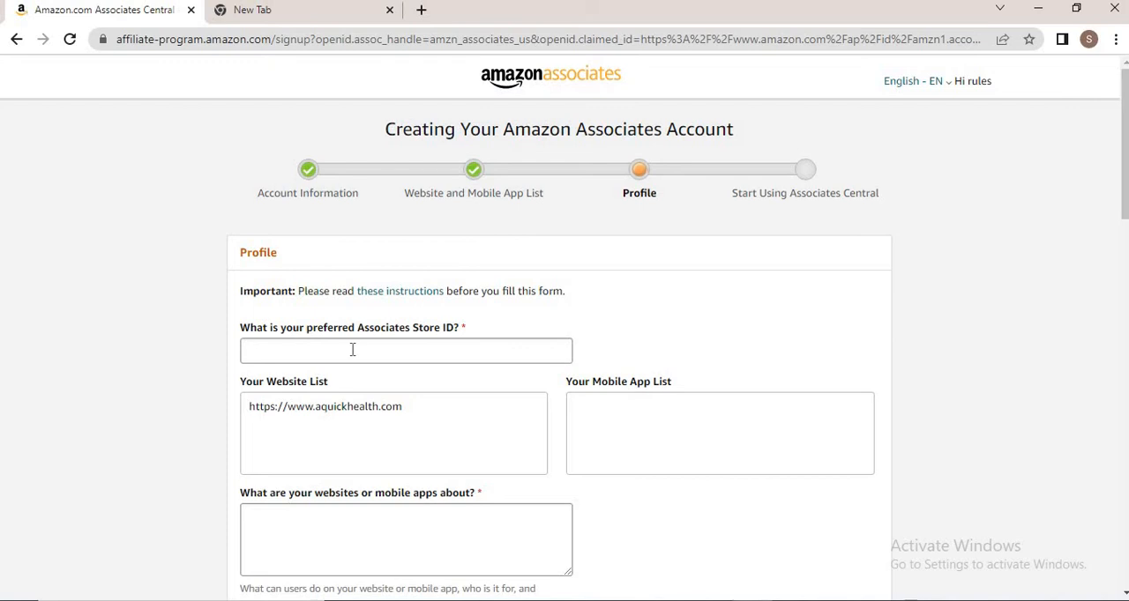
Enter the preferred Associates Store ID and describe the websites as Blog
left_click(352, 350)
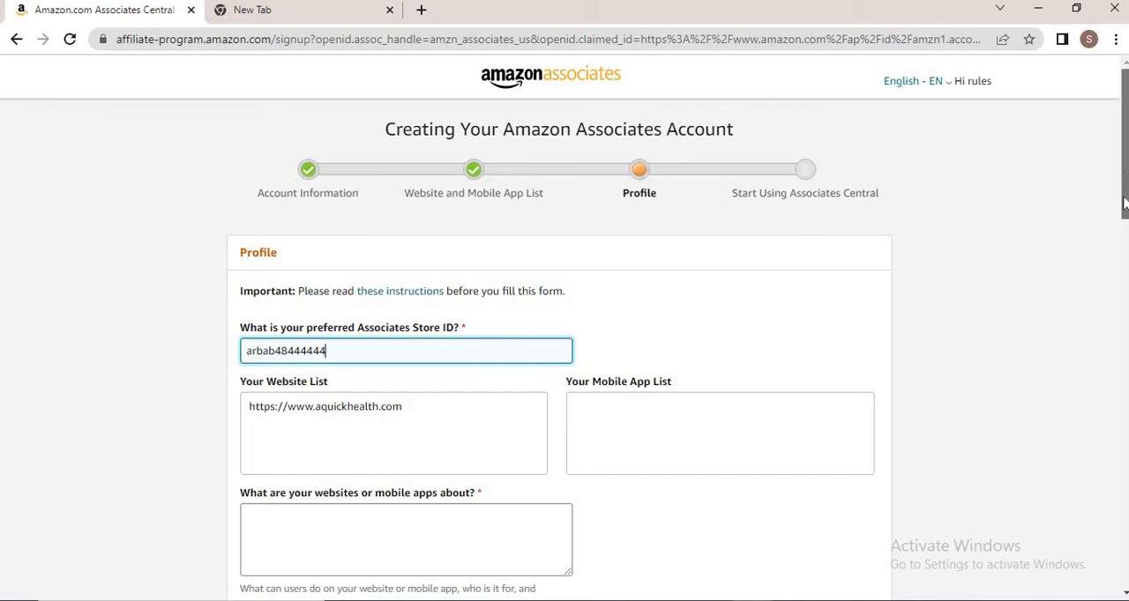
left_click_drag(1124, 168, 1124, 200)
left_click(370, 397)
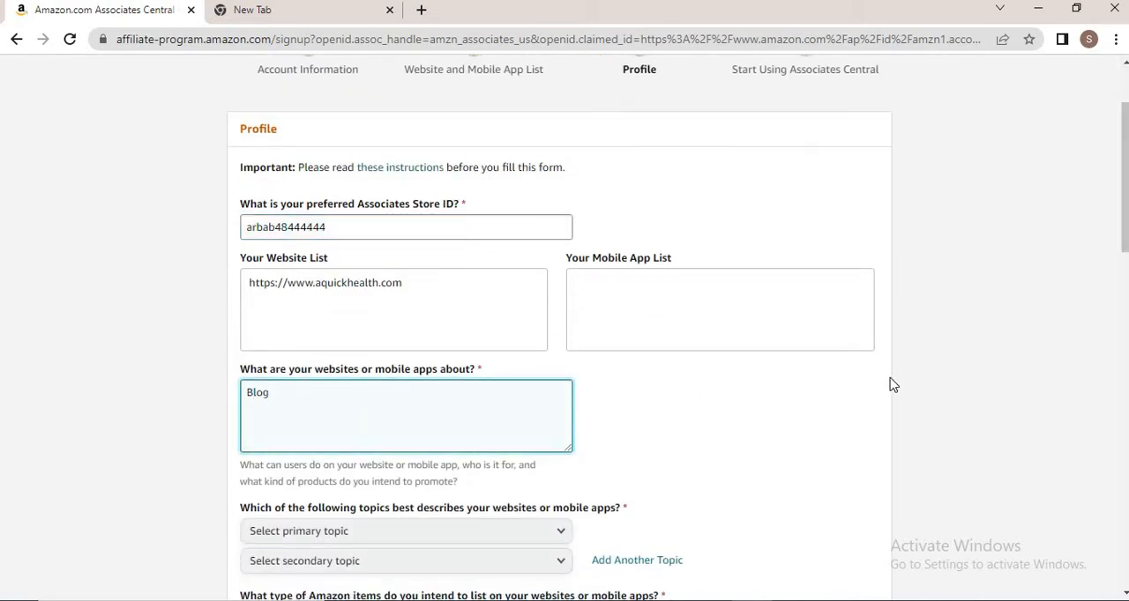
left_click(408, 290)
left_click(288, 412)
left_click_drag(1125, 234, 1125, 271)
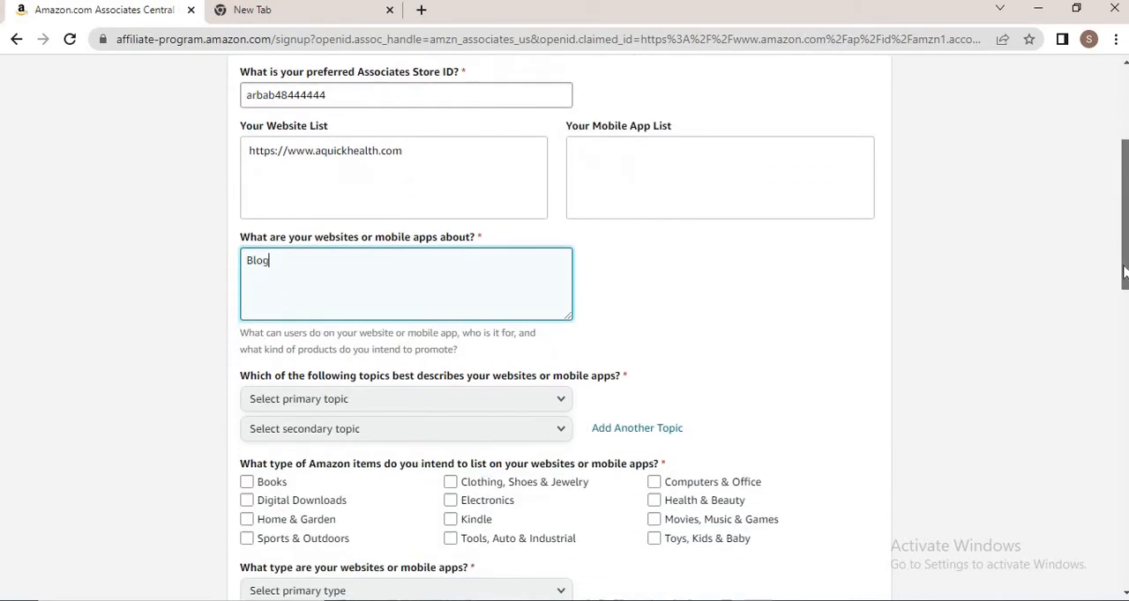
Set both the primary and secondary website topics to Medical/Health/Beauty
left_click(433, 398)
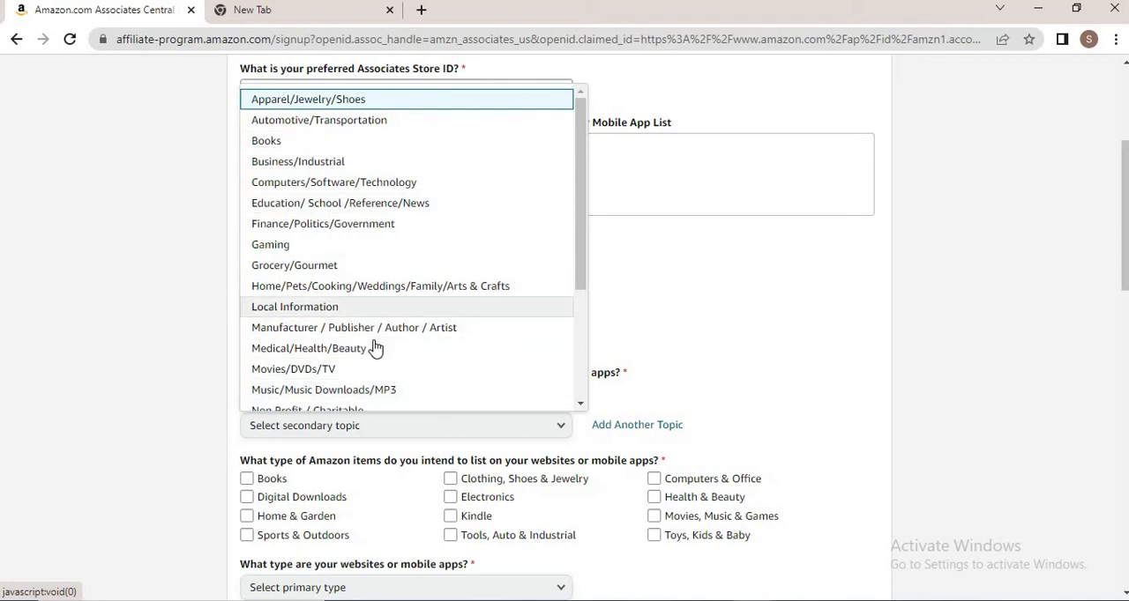
left_click_drag(577, 148, 575, 280)
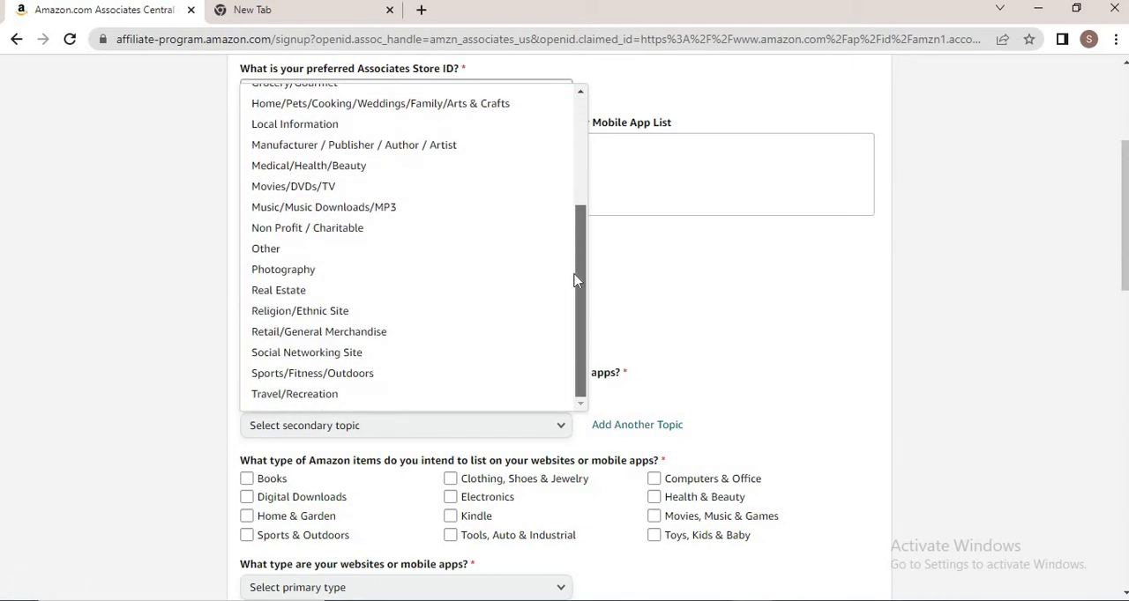
left_click_drag(582, 240, 589, 112)
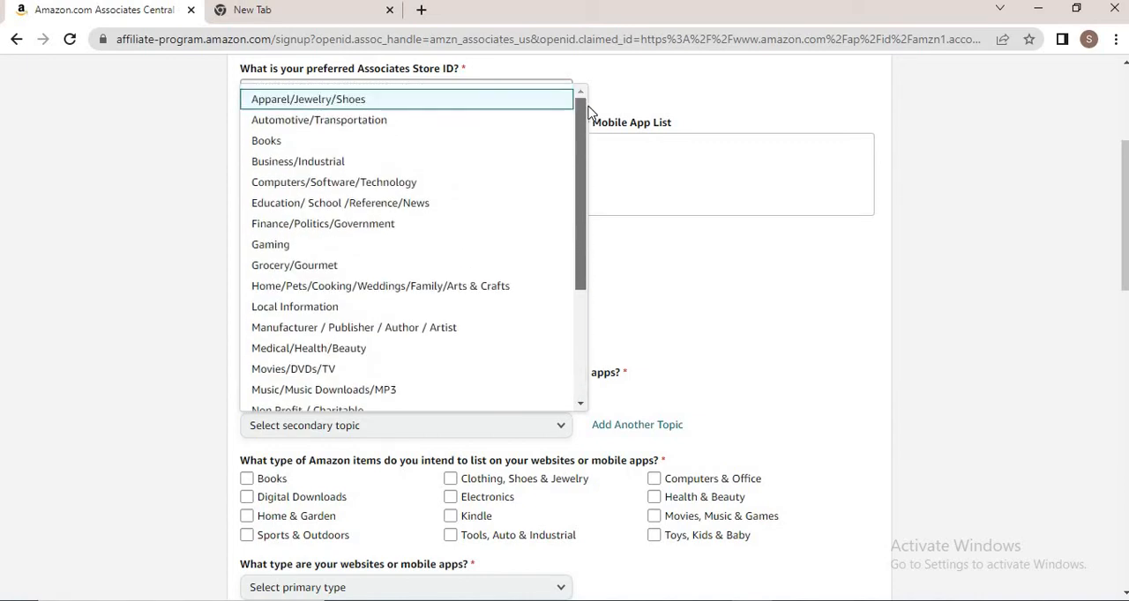
left_click(284, 348)
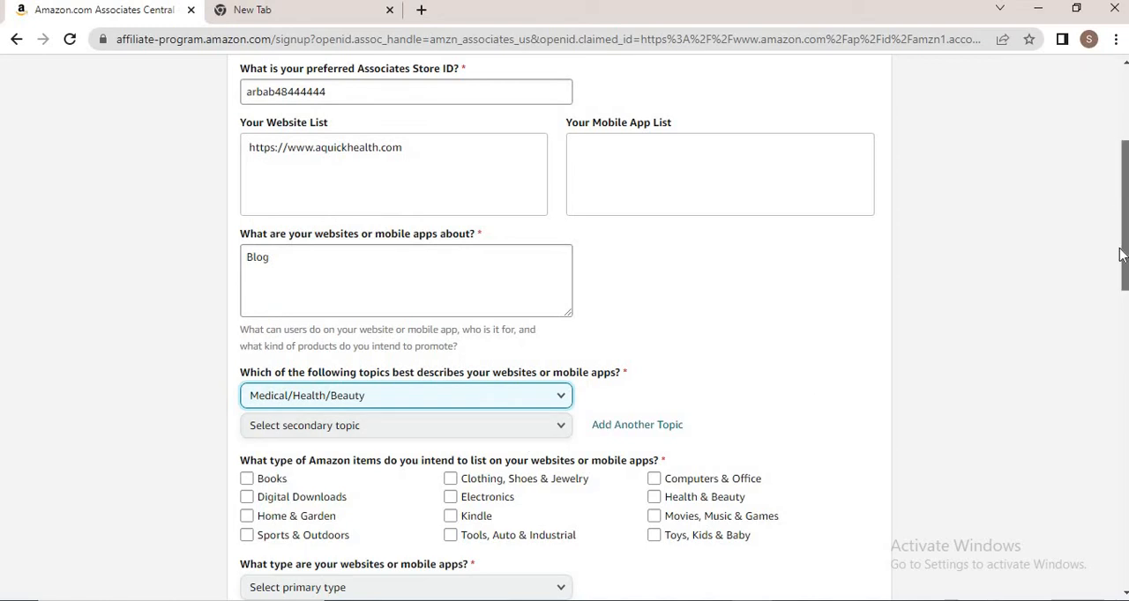
scroll(1119, 255, "down", 2)
left_click(474, 247)
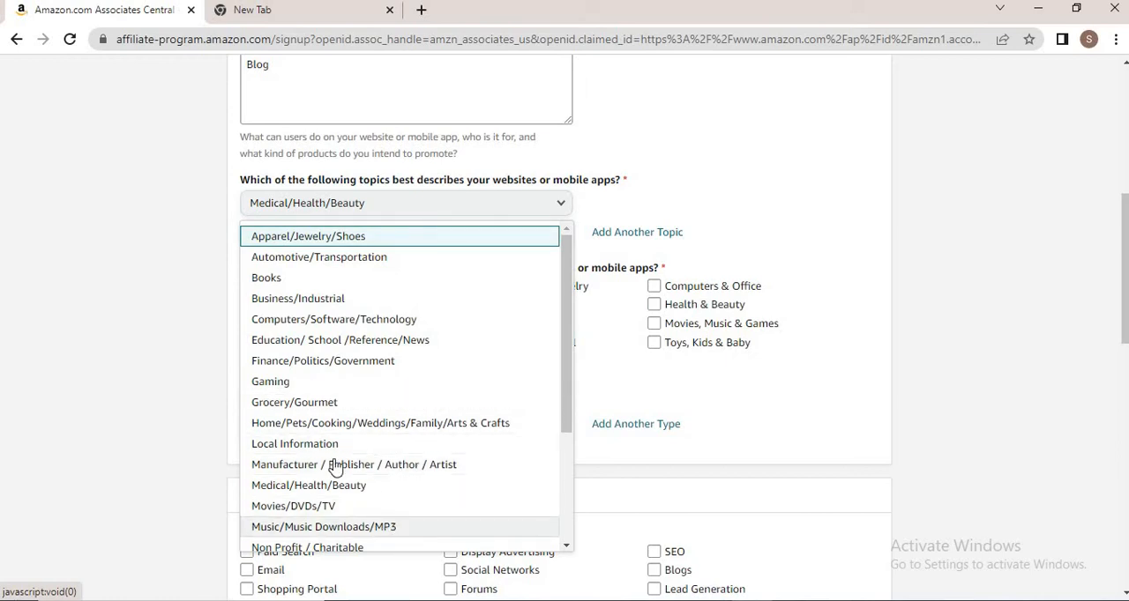
left_click(338, 486)
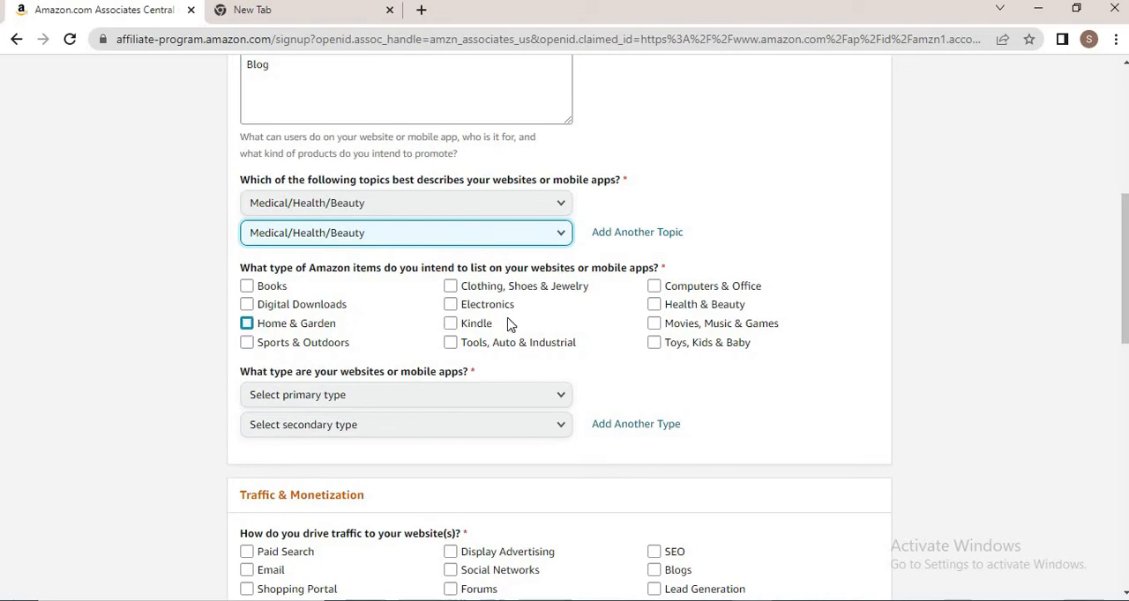
Select Health & Beauty as the type of Amazon items to list
left_click(653, 304)
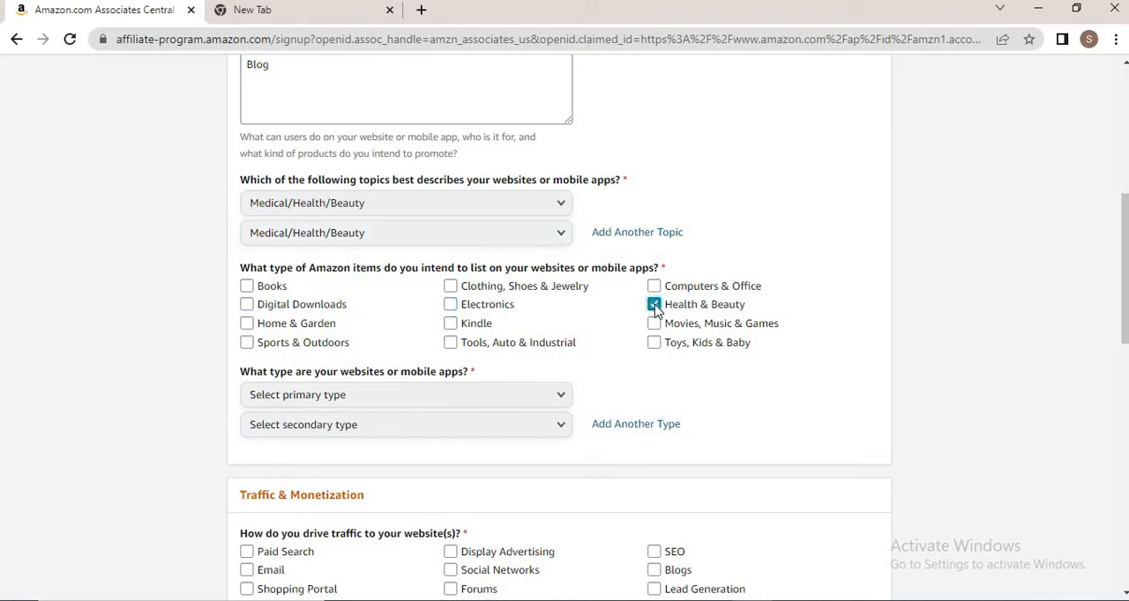
left_click(451, 324)
left_click(451, 325)
Set the primary website type to Blog
left_click(404, 411)
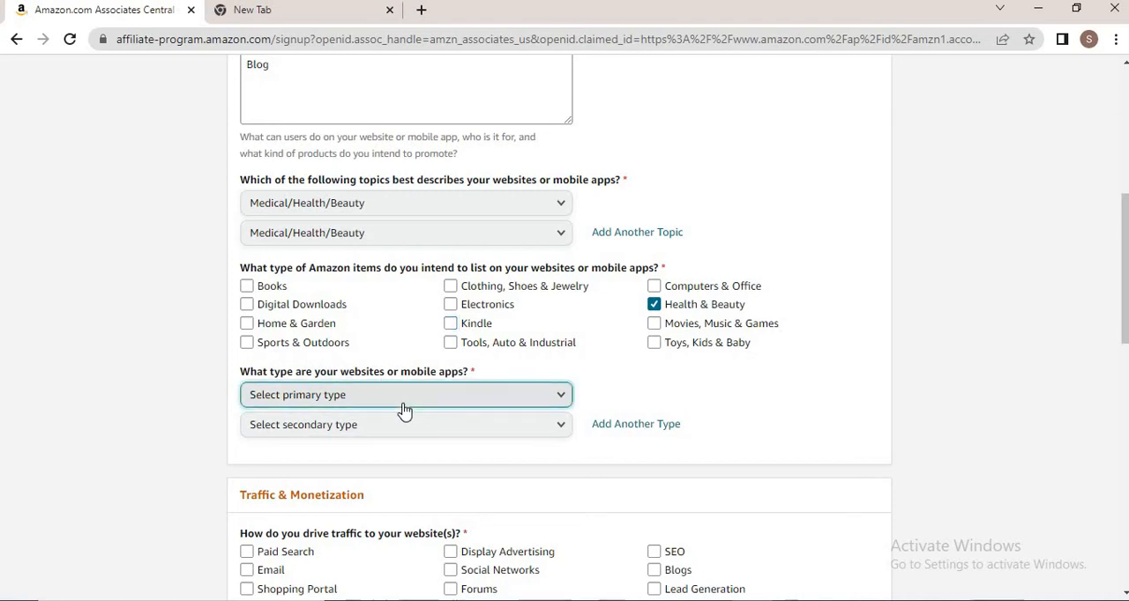
left_click(404, 411)
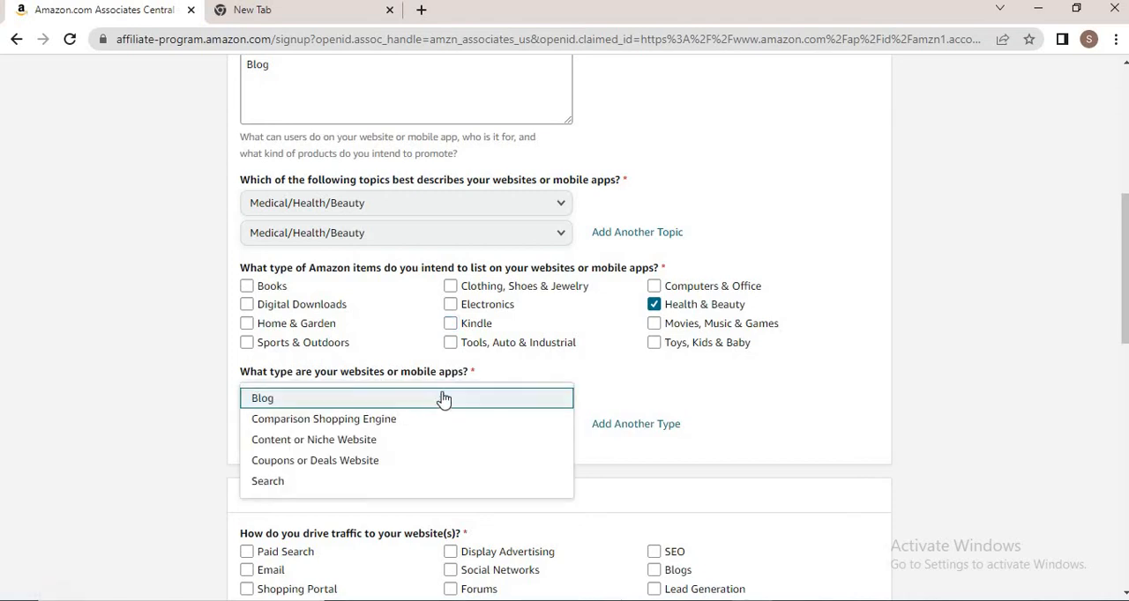
left_click(444, 399)
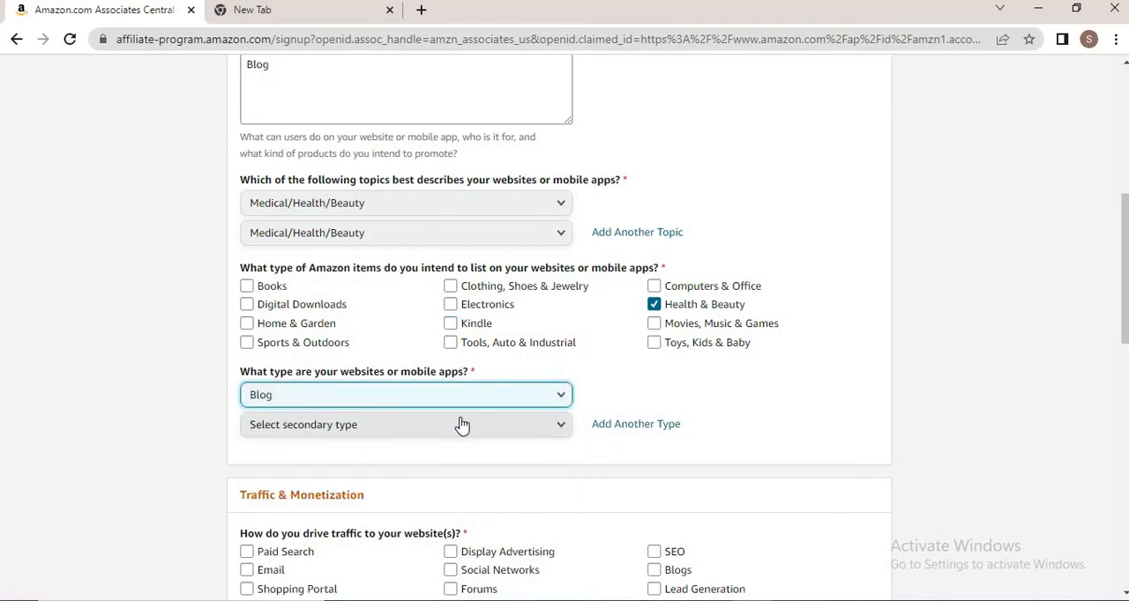
Tick SEO, Blogs, Social Networks, Email, Paid Search and Forums as traffic sources
left_click_drag(1122, 268, 1120, 327)
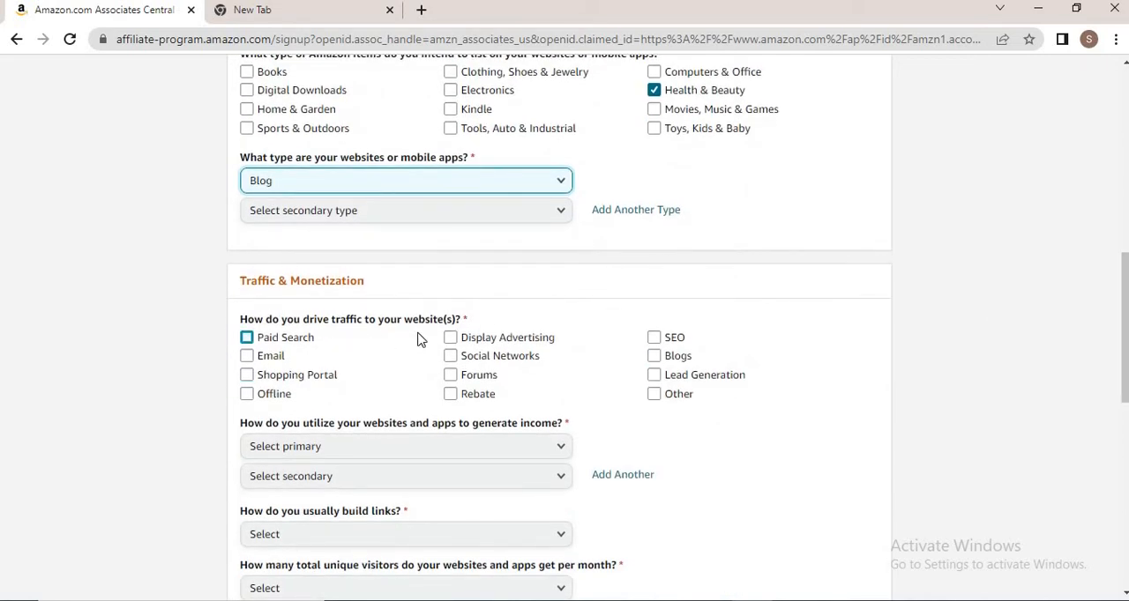
left_click(653, 338)
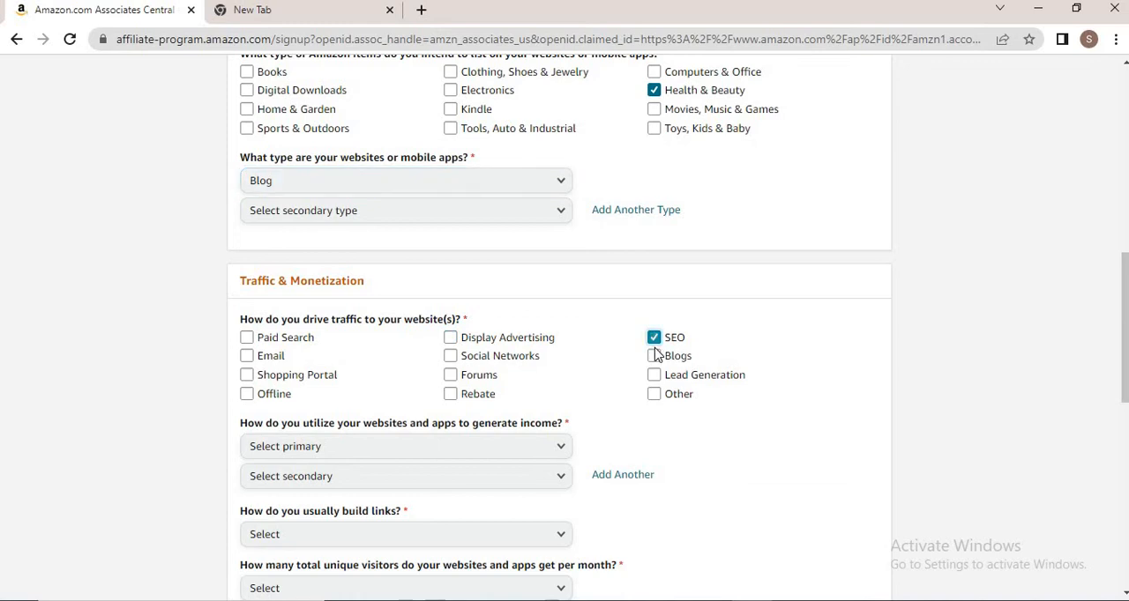
left_click(654, 356)
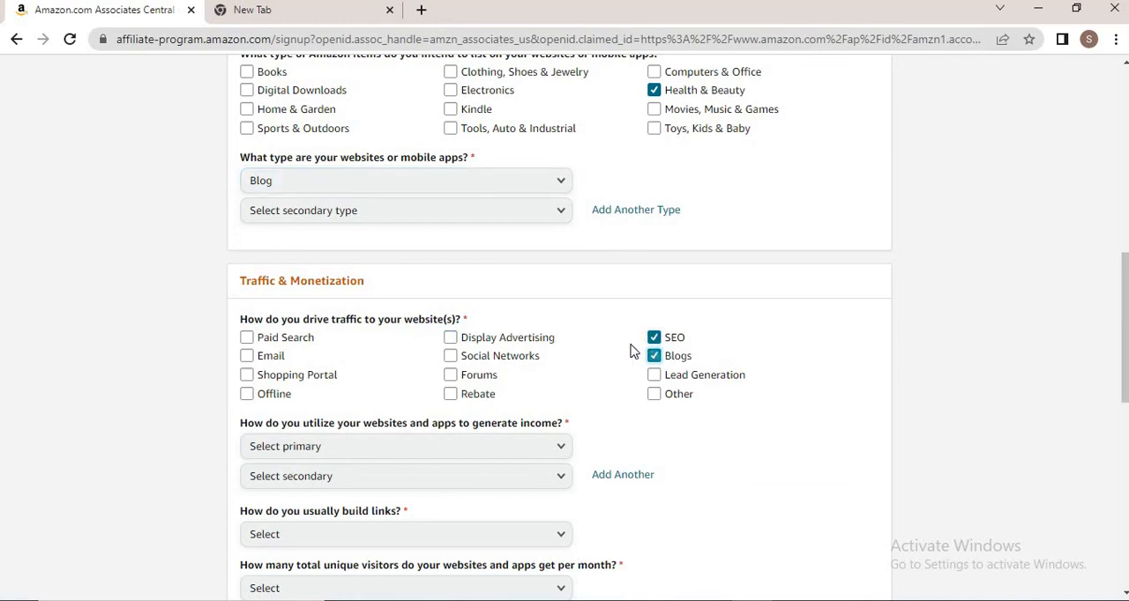
left_click(451, 357)
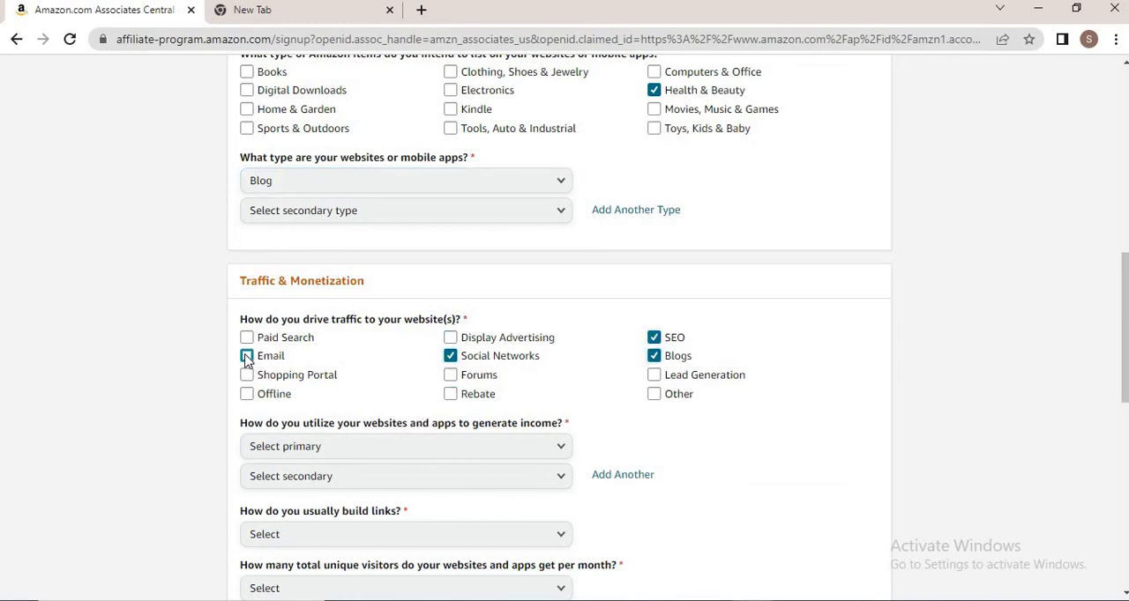
left_click(246, 358)
left_click(247, 340)
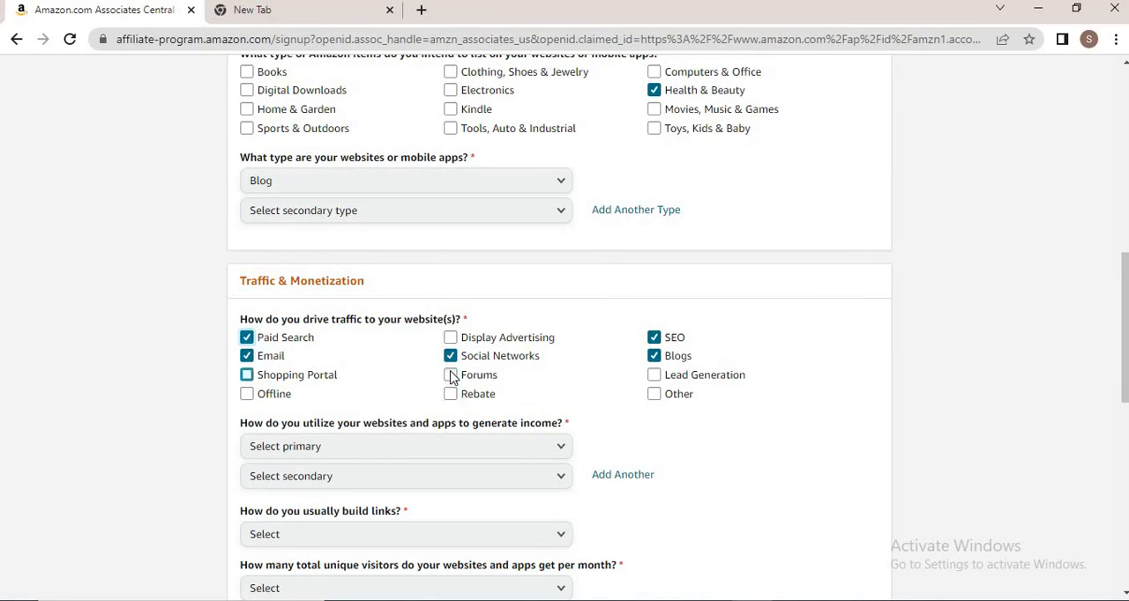
left_click(453, 378)
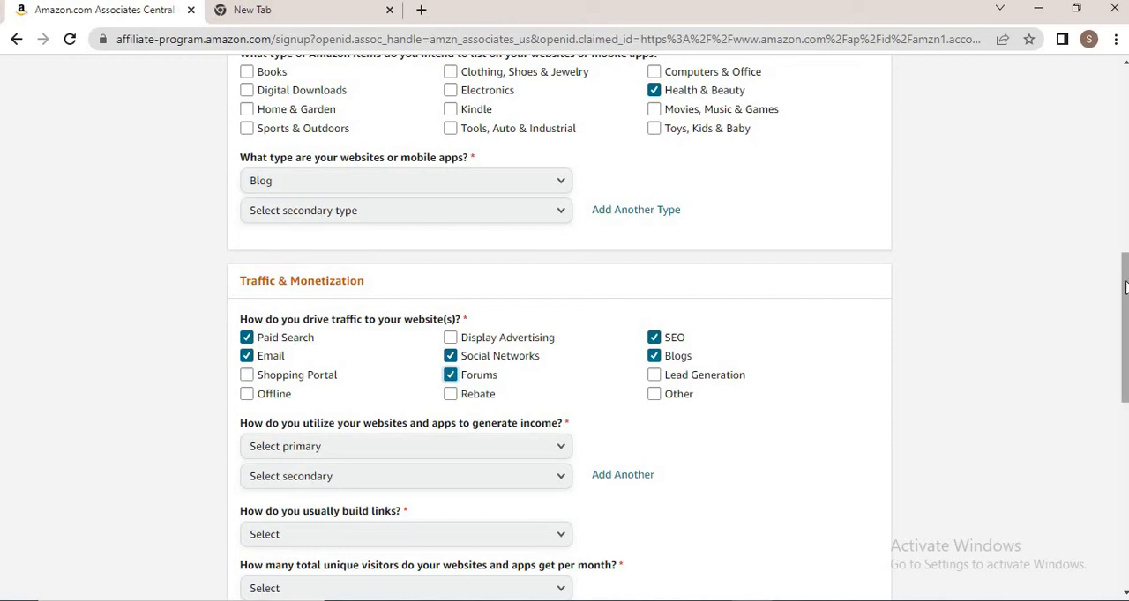
Set the primary income method to E-commerce/Online Retail
scroll(1125, 287, "down", 2)
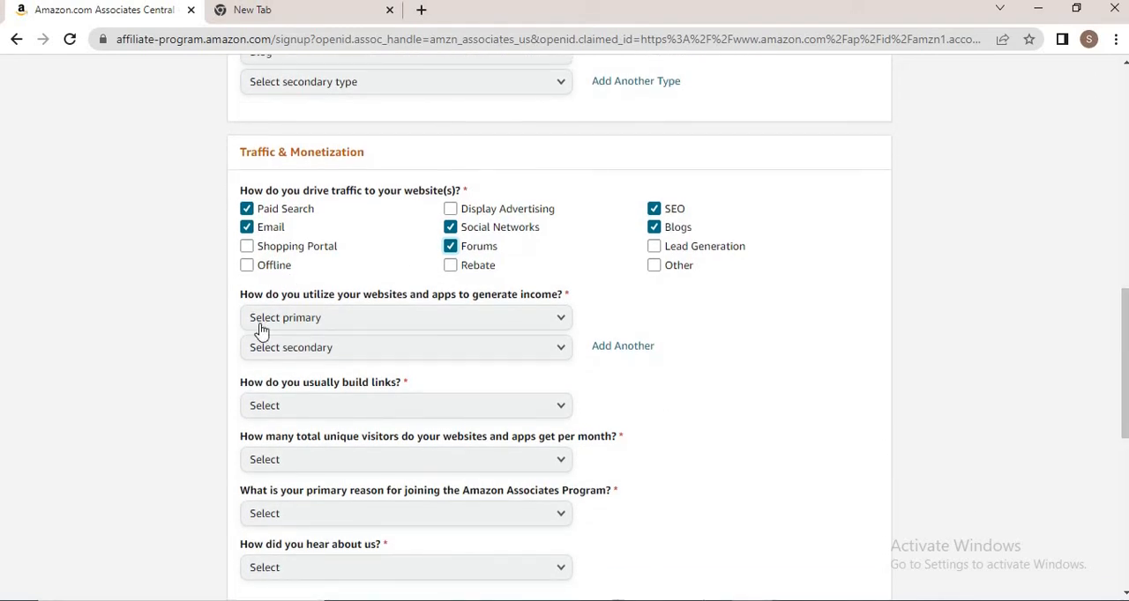
left_click(397, 320)
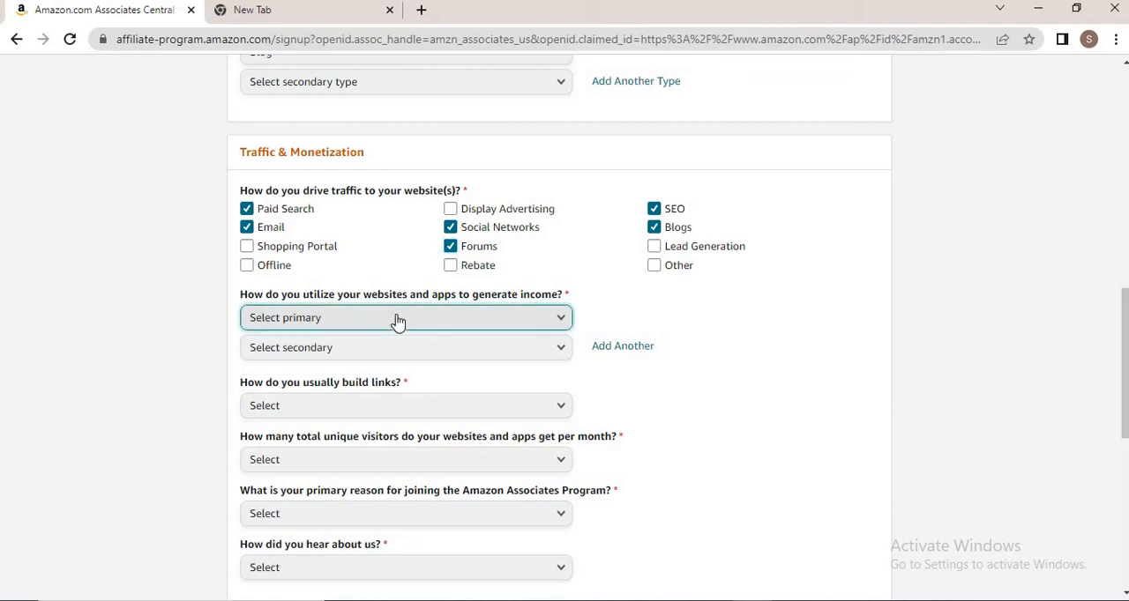
left_click(397, 321)
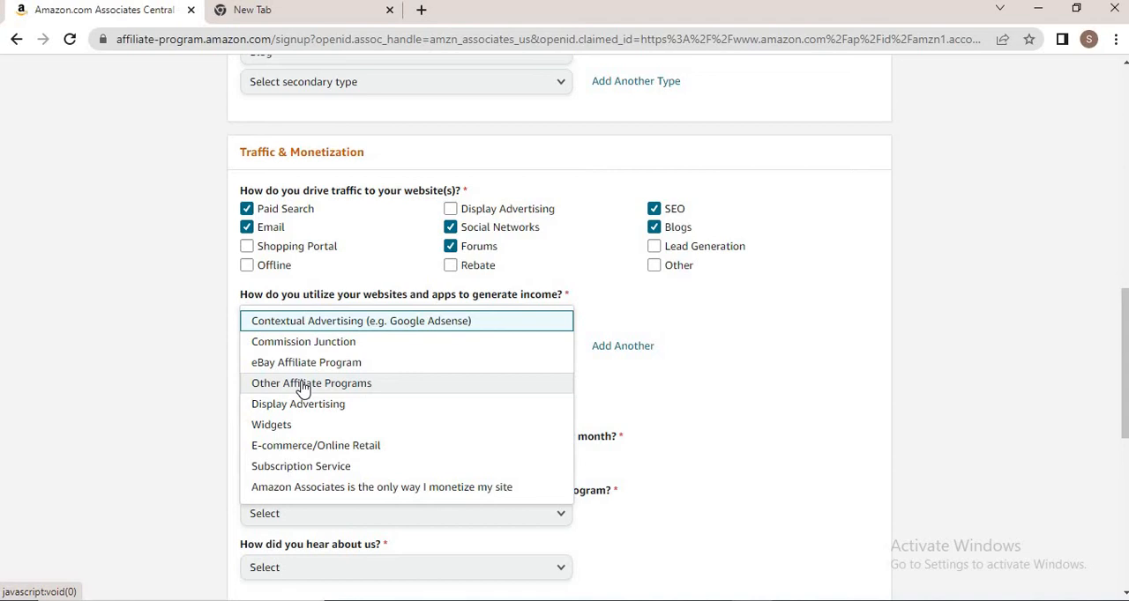
left_click(295, 446)
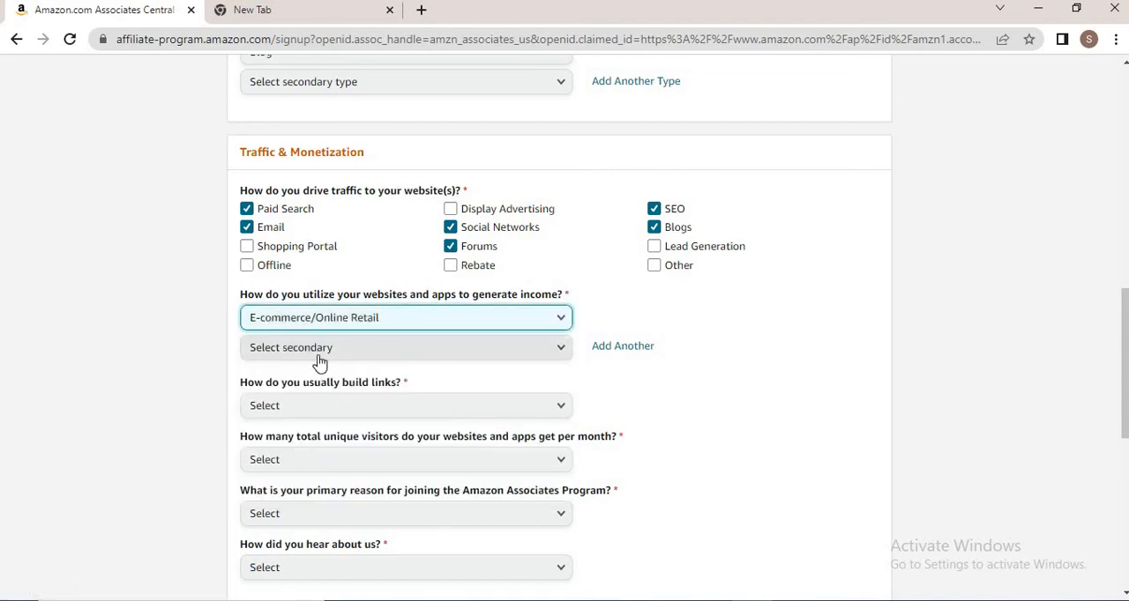
Set the link-building method to HTML Editor
left_click(306, 418)
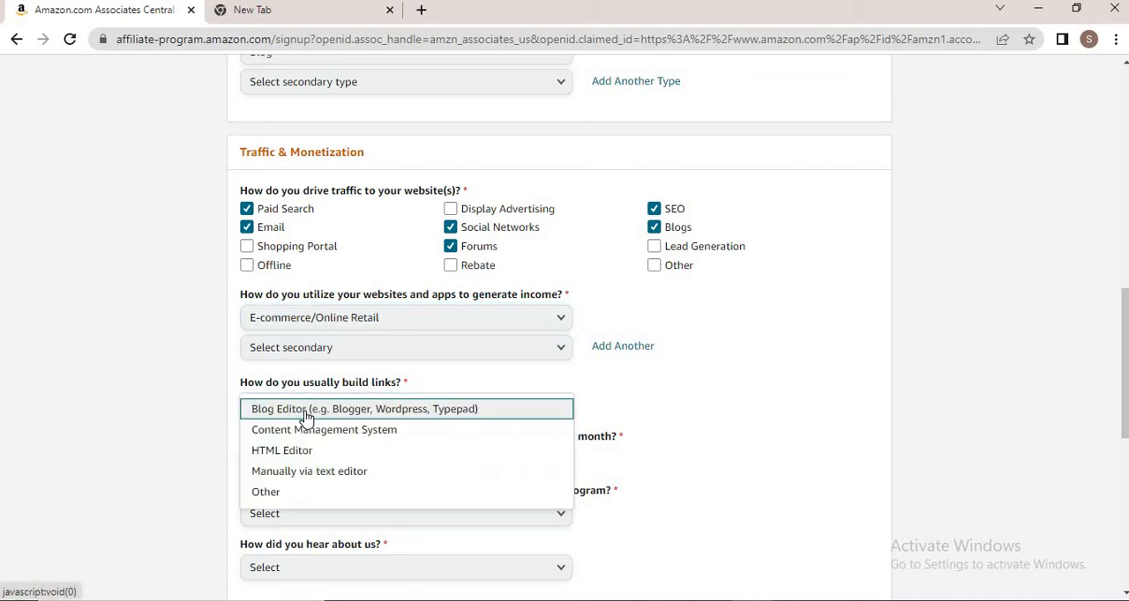
left_click(306, 460)
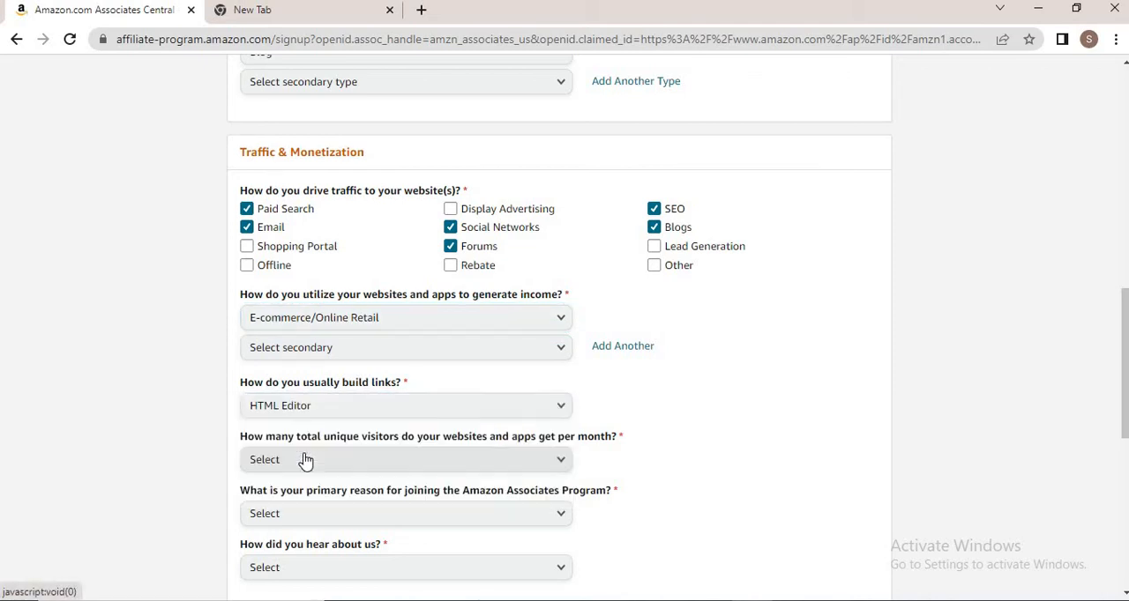
left_click(280, 416)
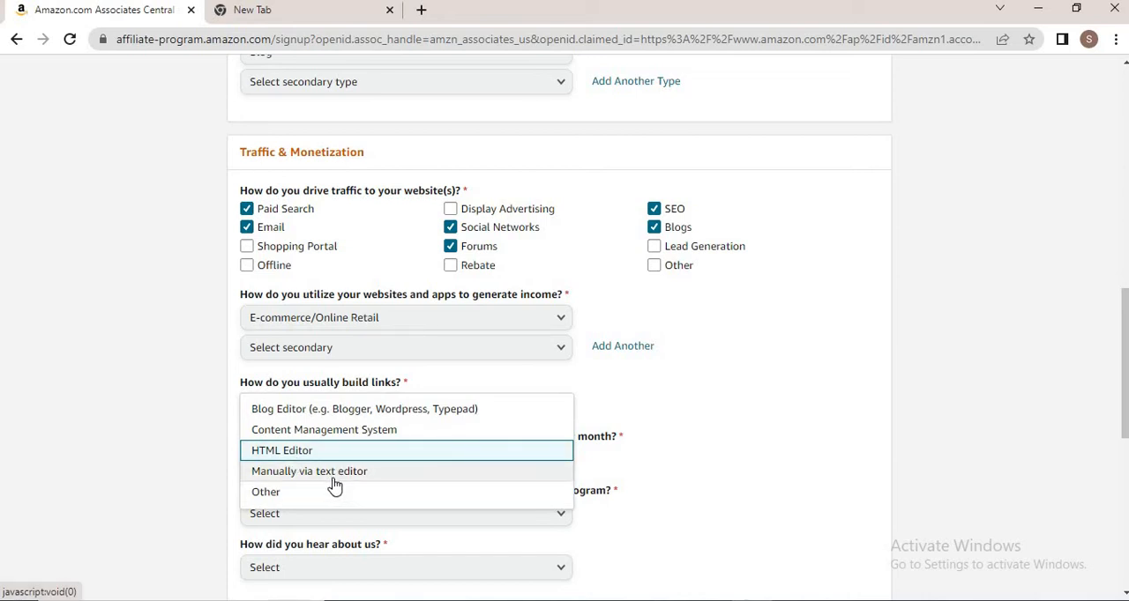
left_click(162, 436)
left_click(367, 411)
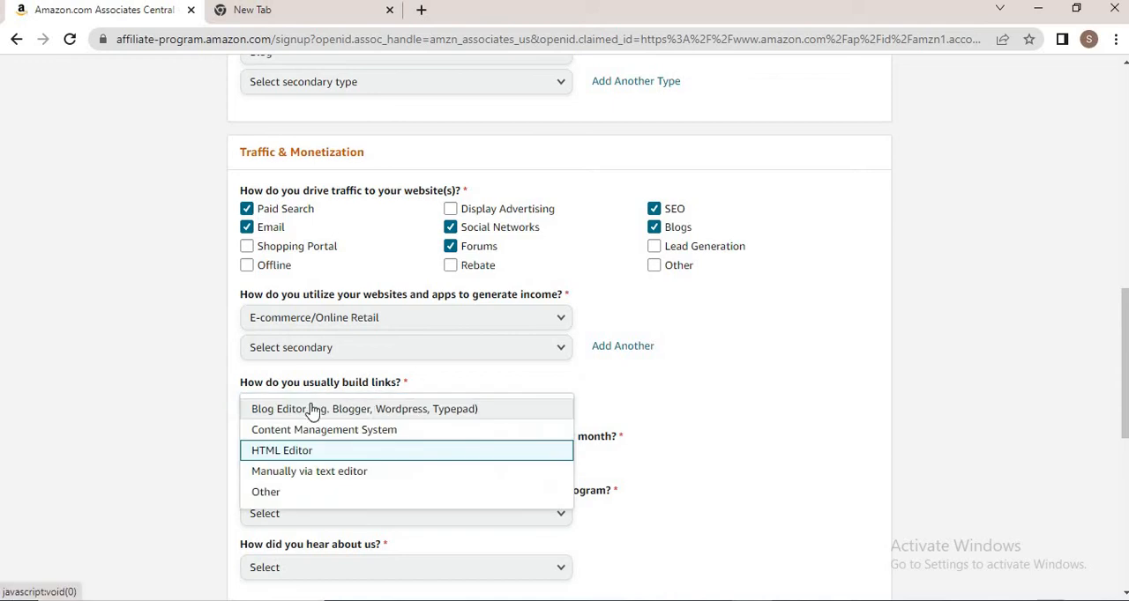
left_click(138, 411)
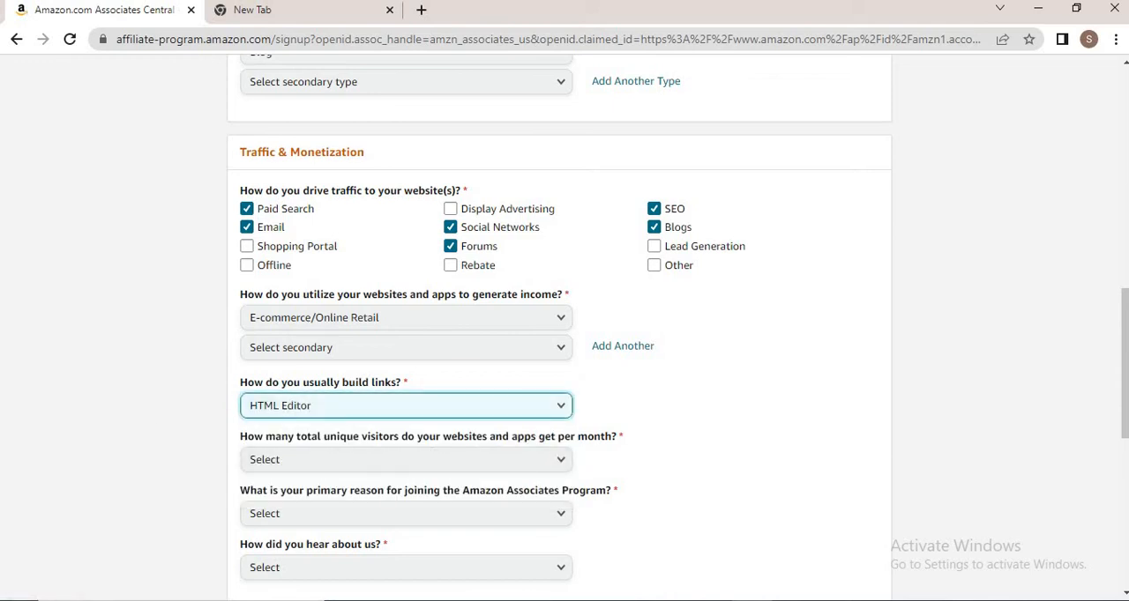
Set the monthly unique visitors to From 5,001 to 50,000
left_click_drag(1122, 332, 1122, 363)
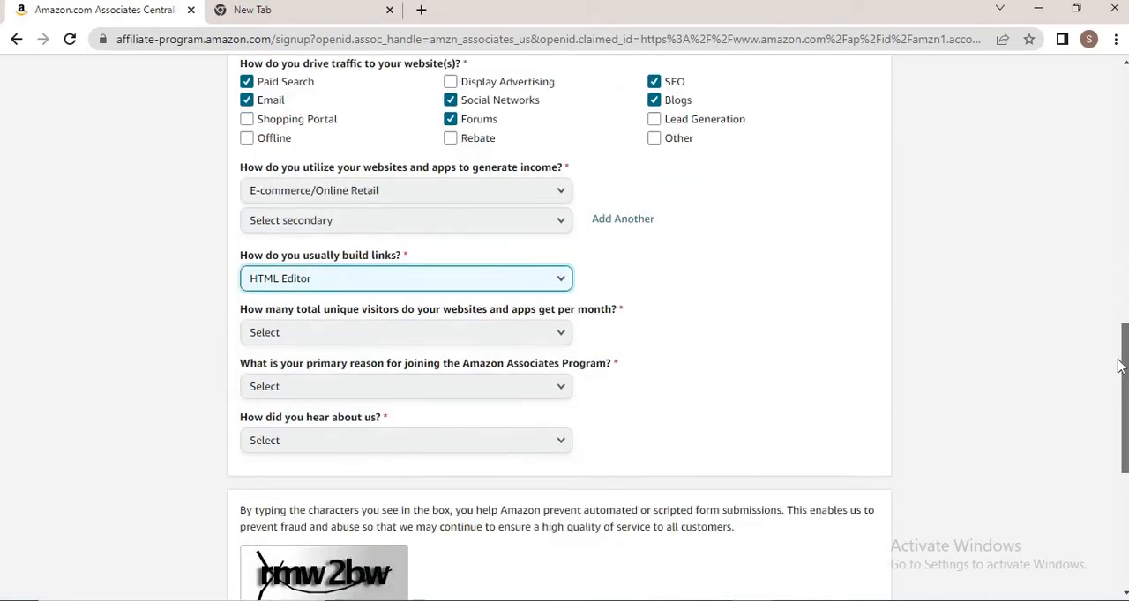
left_click(410, 338)
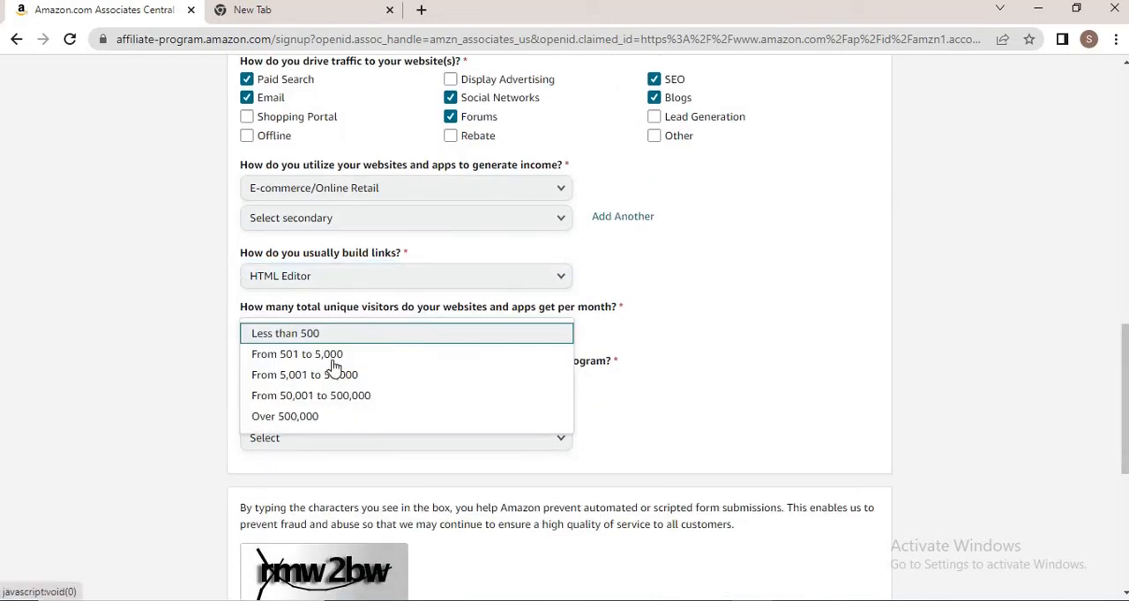
left_click(346, 379)
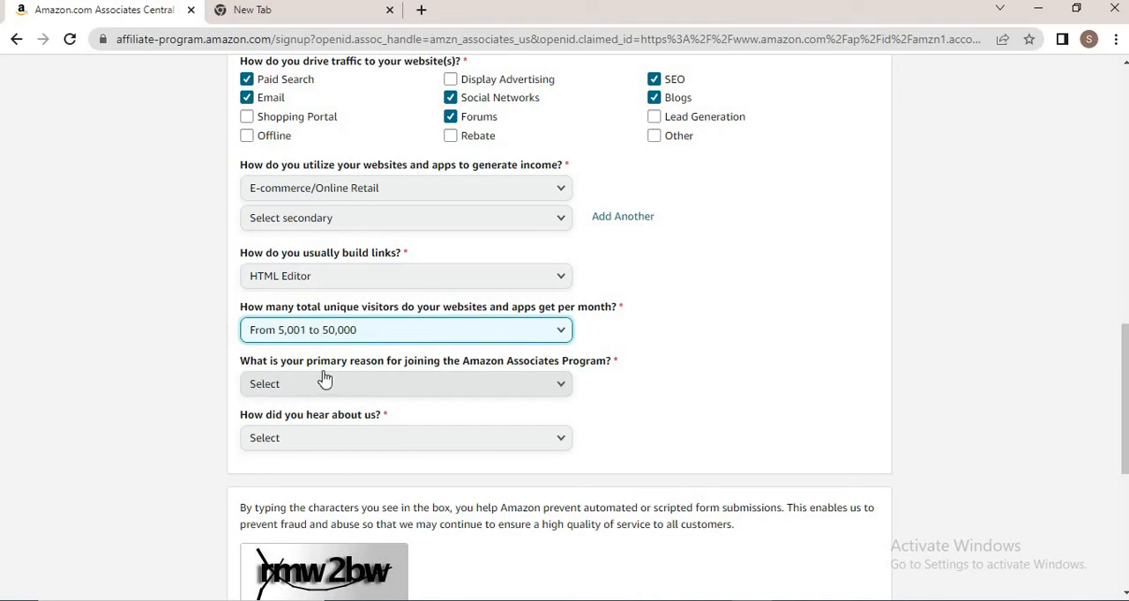
Set the primary reason for joining to Other and the referral source to Blog Post
left_click(323, 382)
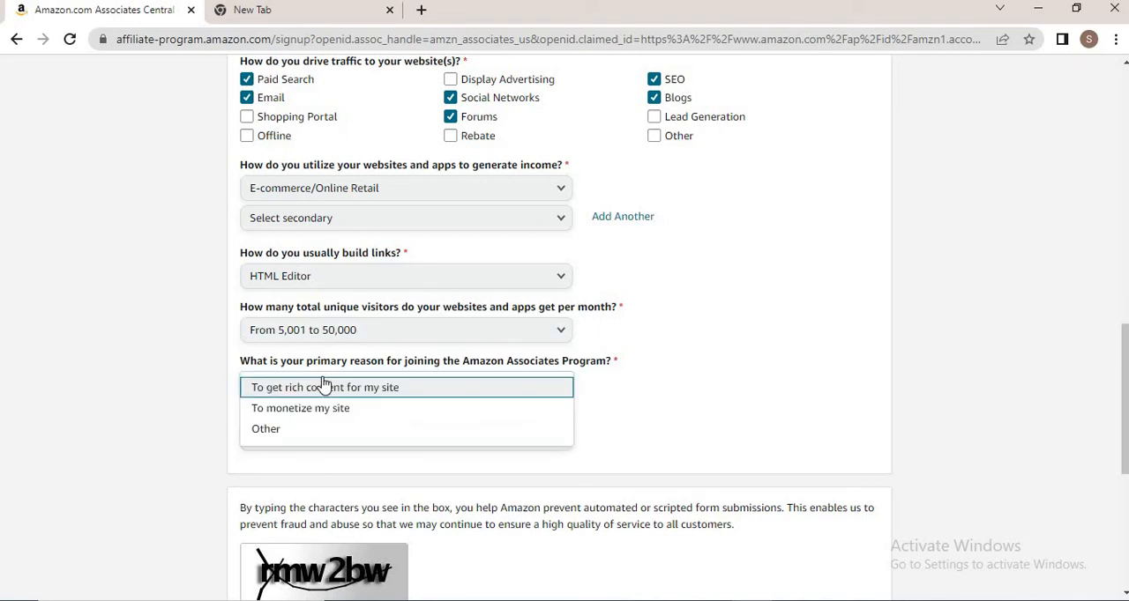
left_click(279, 431)
left_click(271, 394)
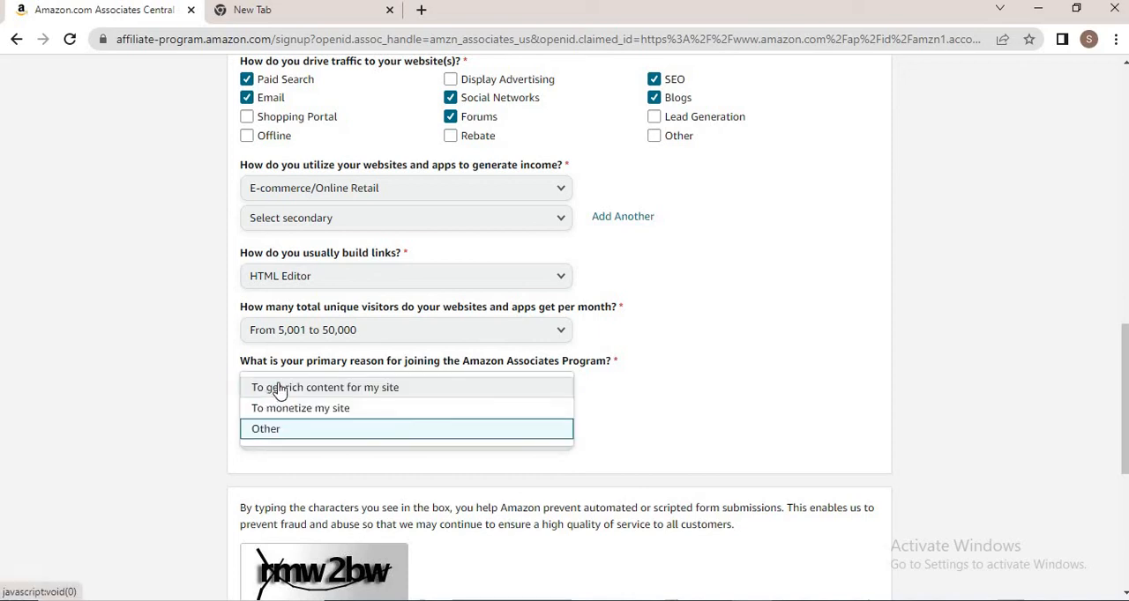
left_click(133, 438)
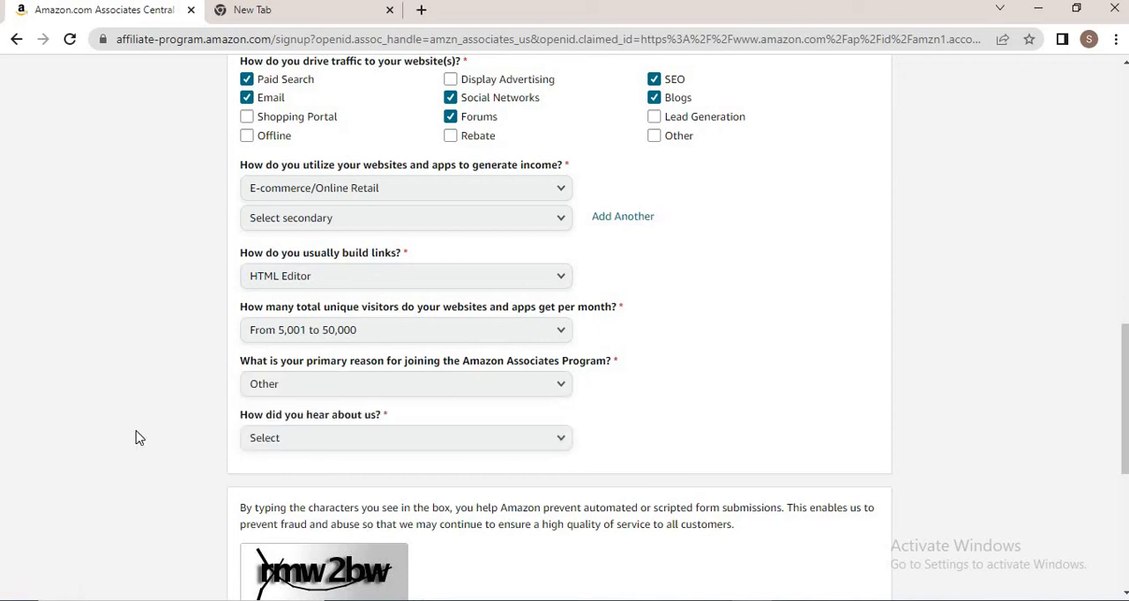
left_click(316, 451)
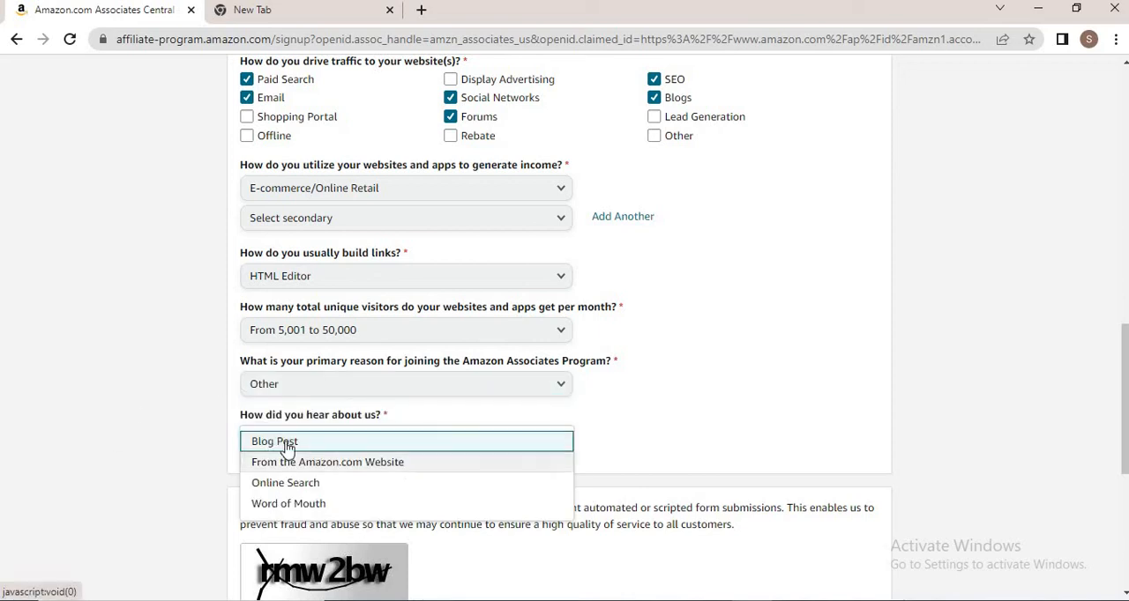
left_click(287, 447)
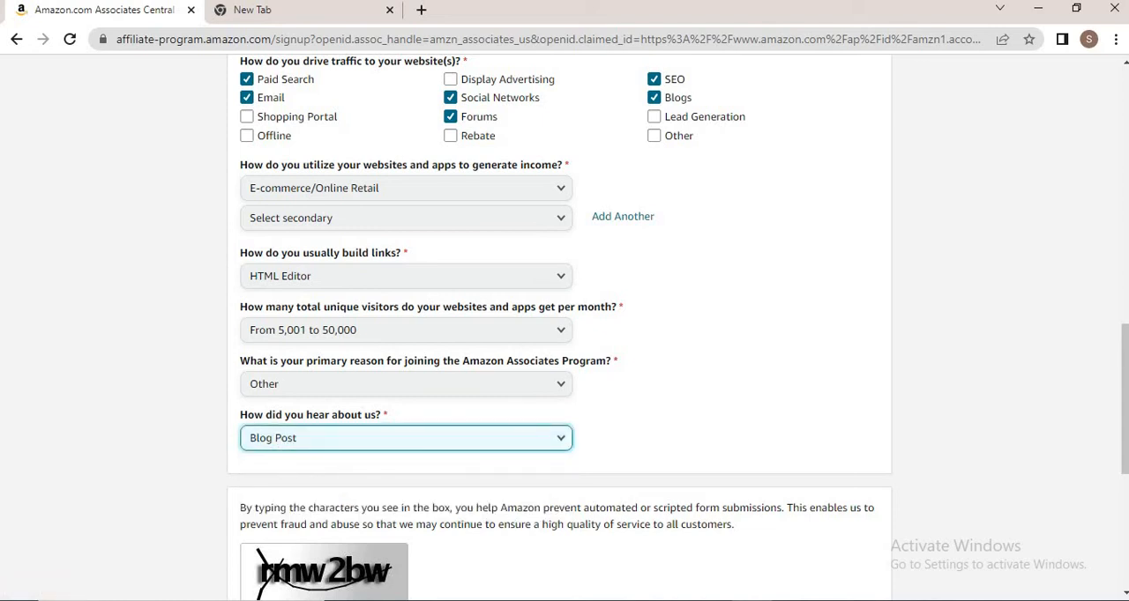
Enter the captcha characters rmw2bw and accept the Associates Program Operating Agreement
scroll(600, 471, "down", 5)
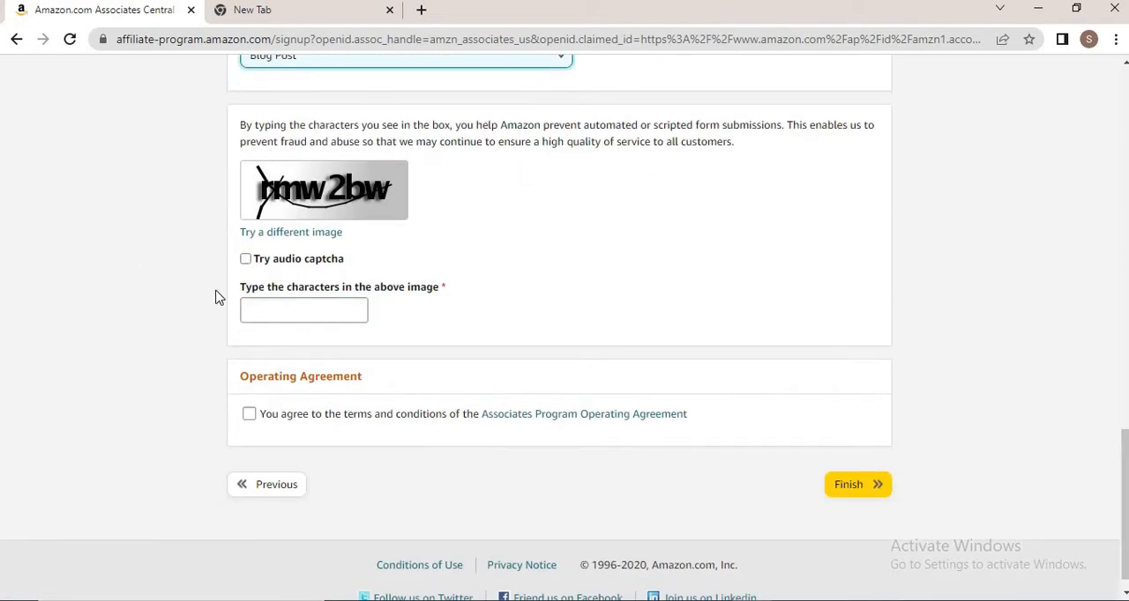
left_click(261, 302)
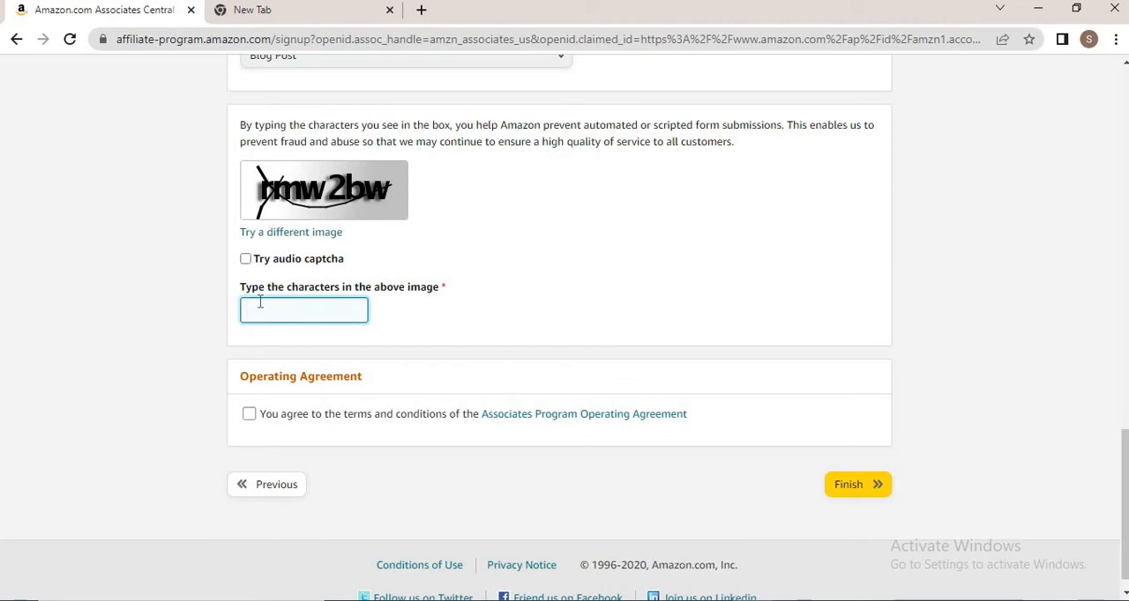
type("rmw2bw")
left_click(249, 420)
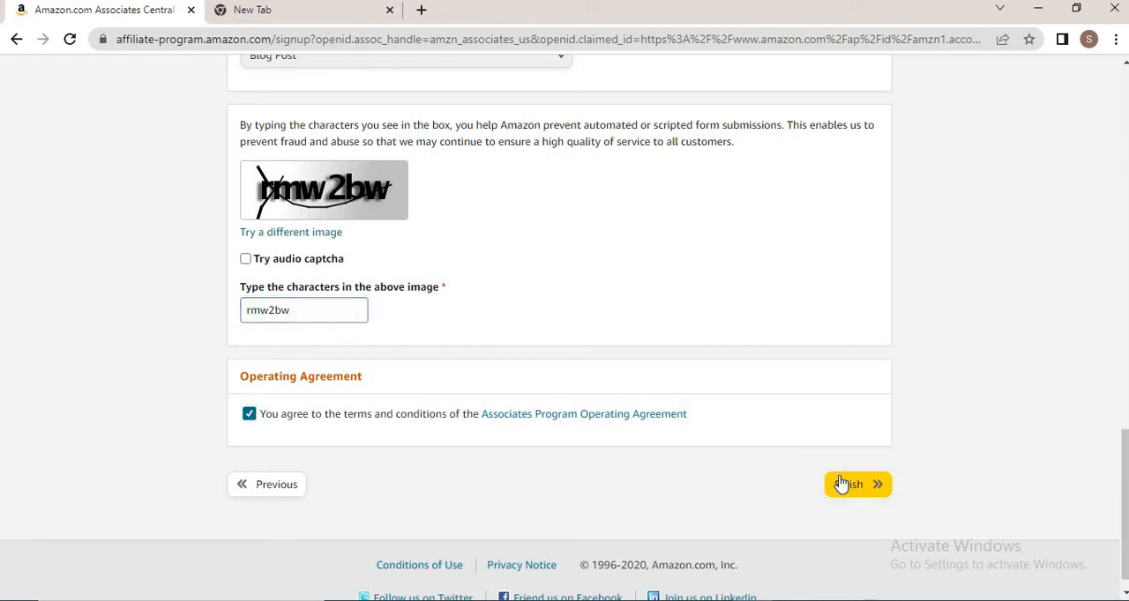
Finish the application and choose to enter payment and tax information now
left_click(841, 484)
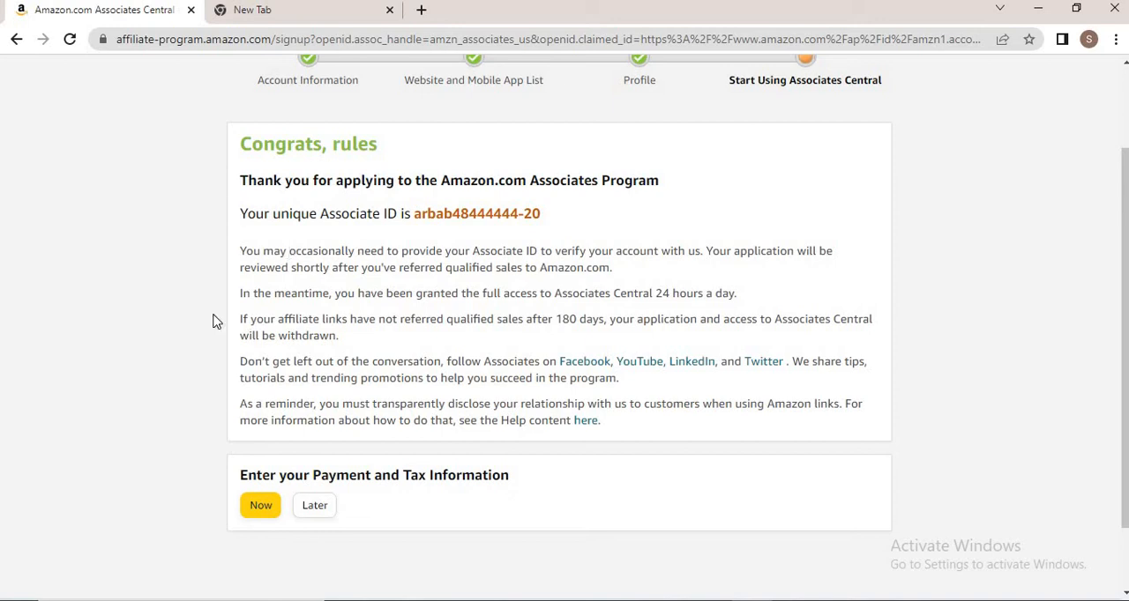
left_click(261, 515)
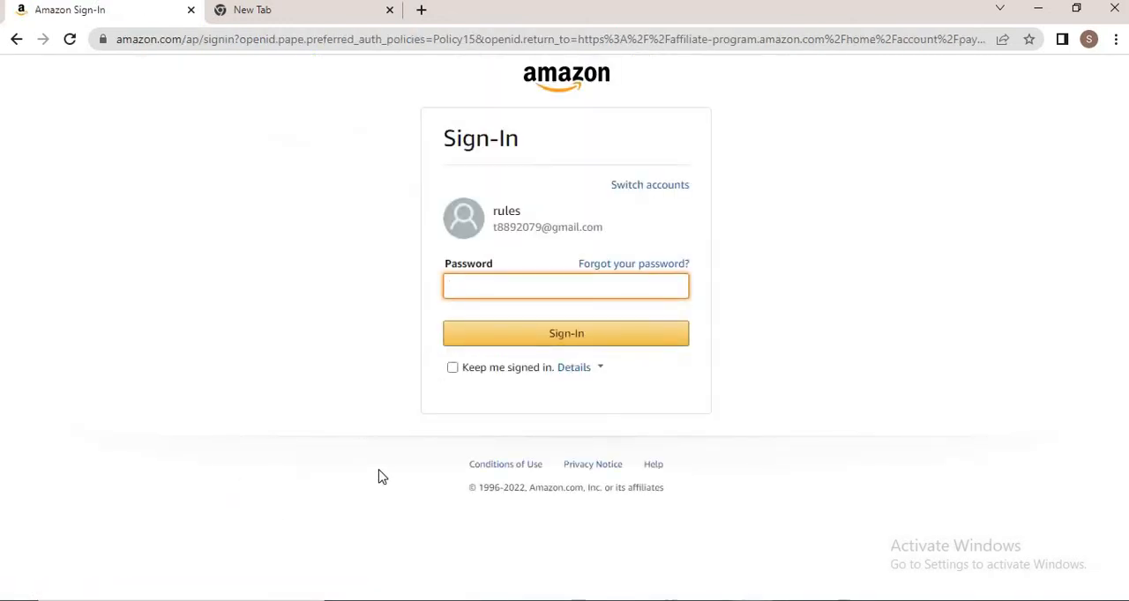
Sign in with the account password and open the Tax Information link from the notice
type("•")
key("Return")
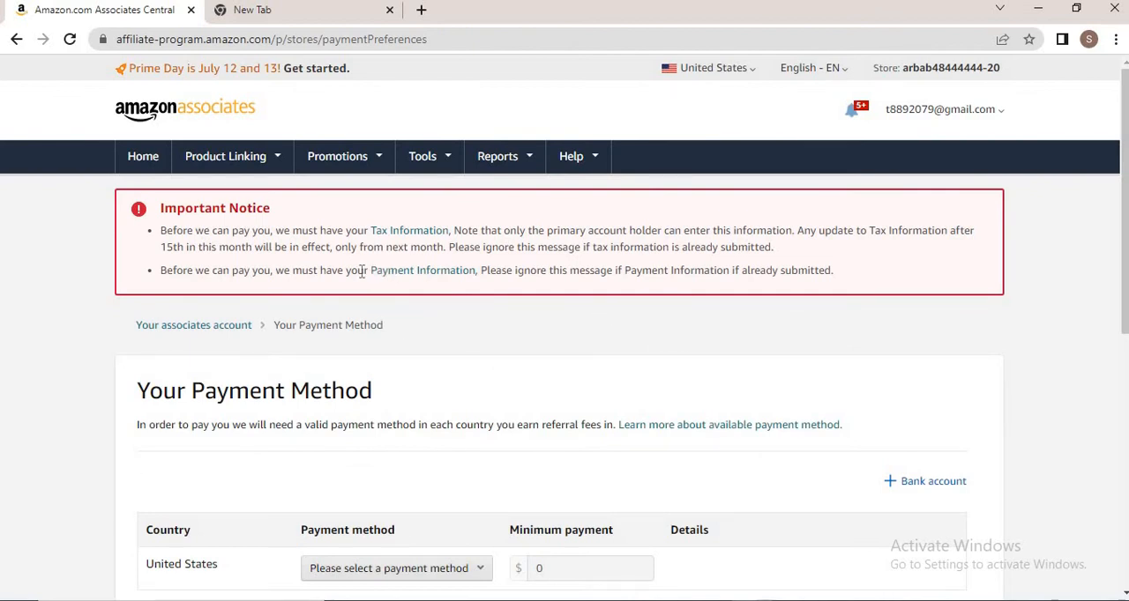
left_click(391, 237)
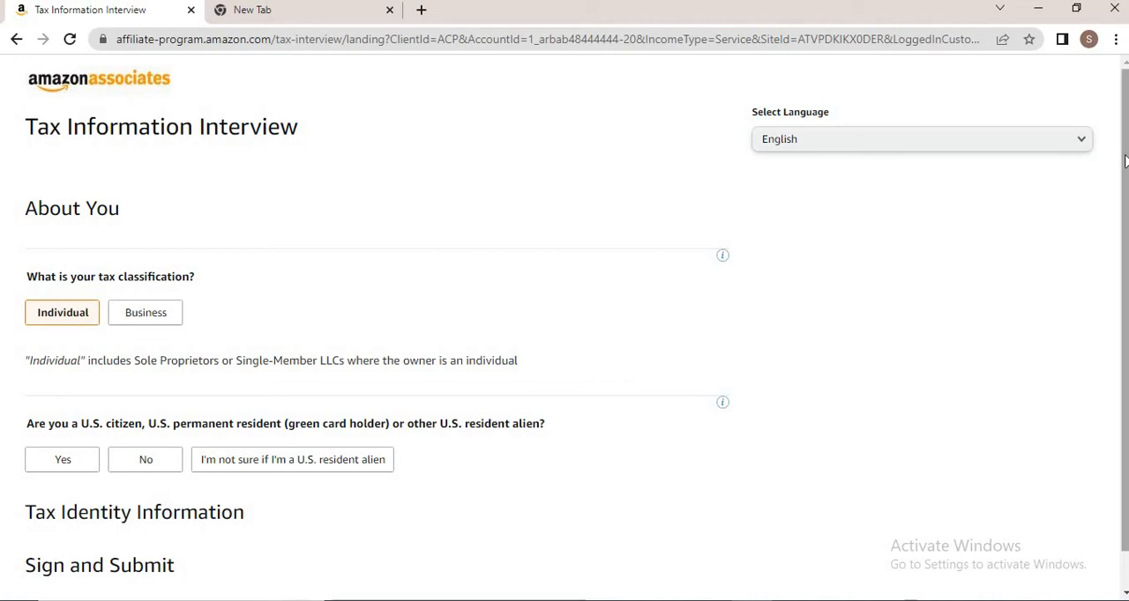
Answer the About You questions: Individual classification, not a U.S. resident, and not an intermediary agent
scroll(705, 205, "down", 1)
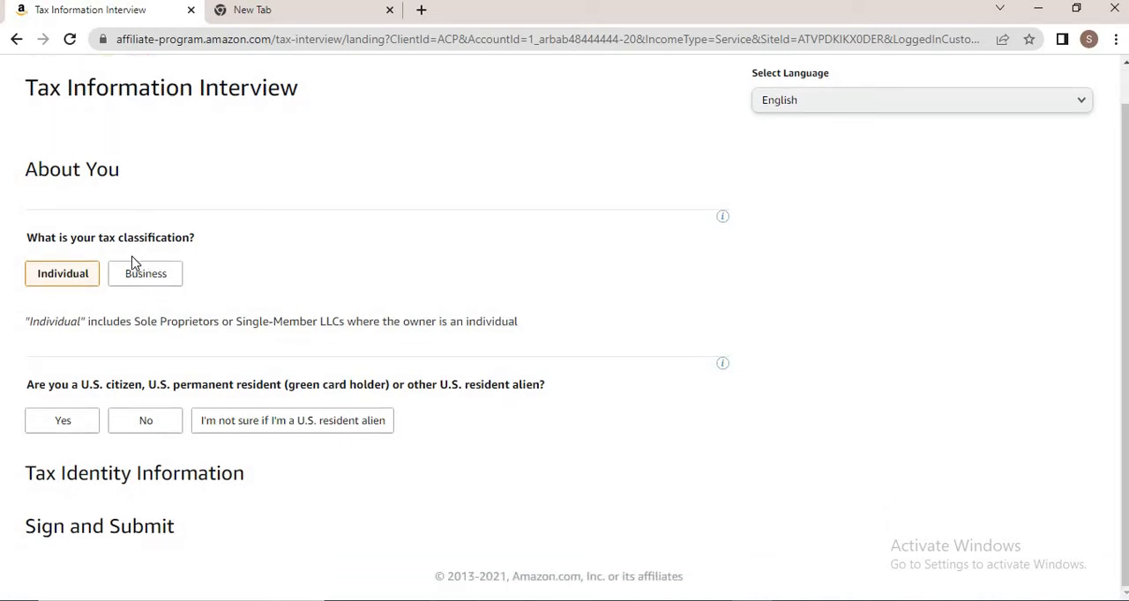
left_click(71, 276)
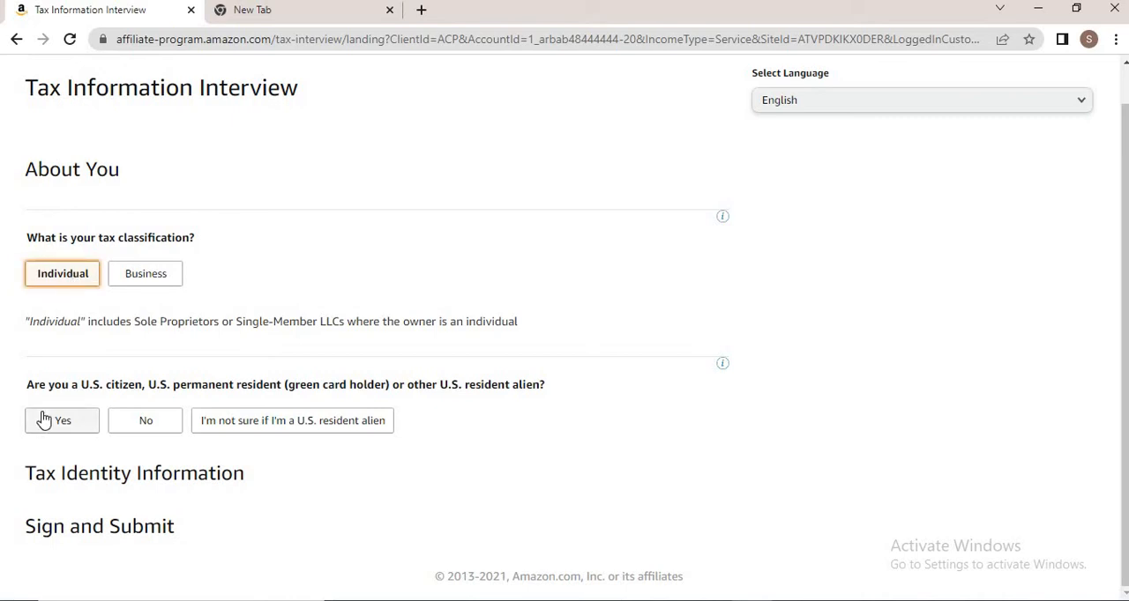
left_click(140, 430)
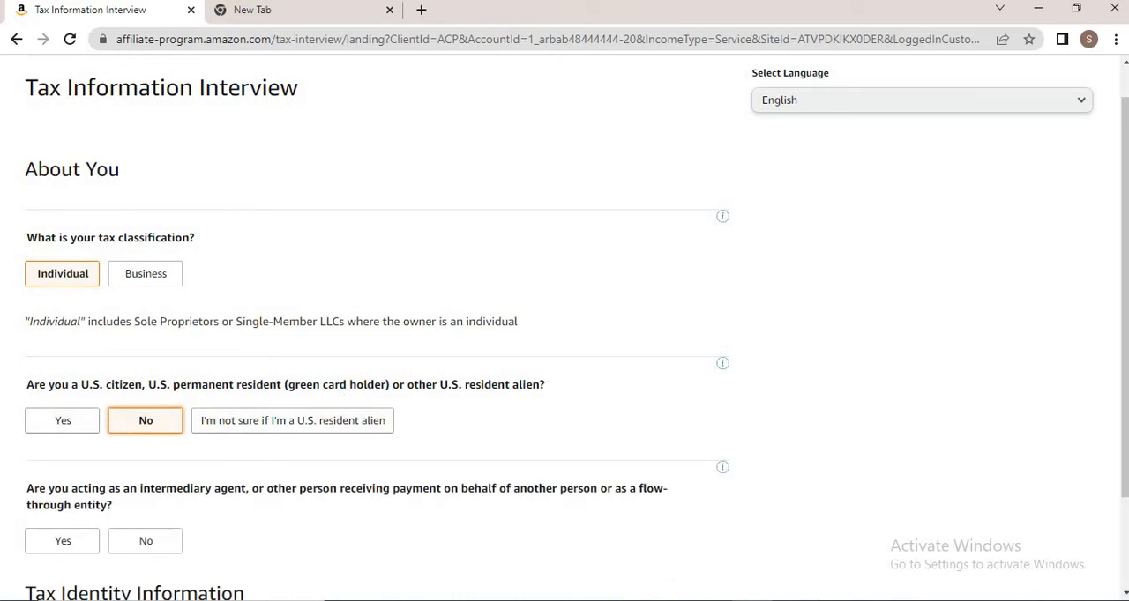
scroll(1124, 315, "down", 3)
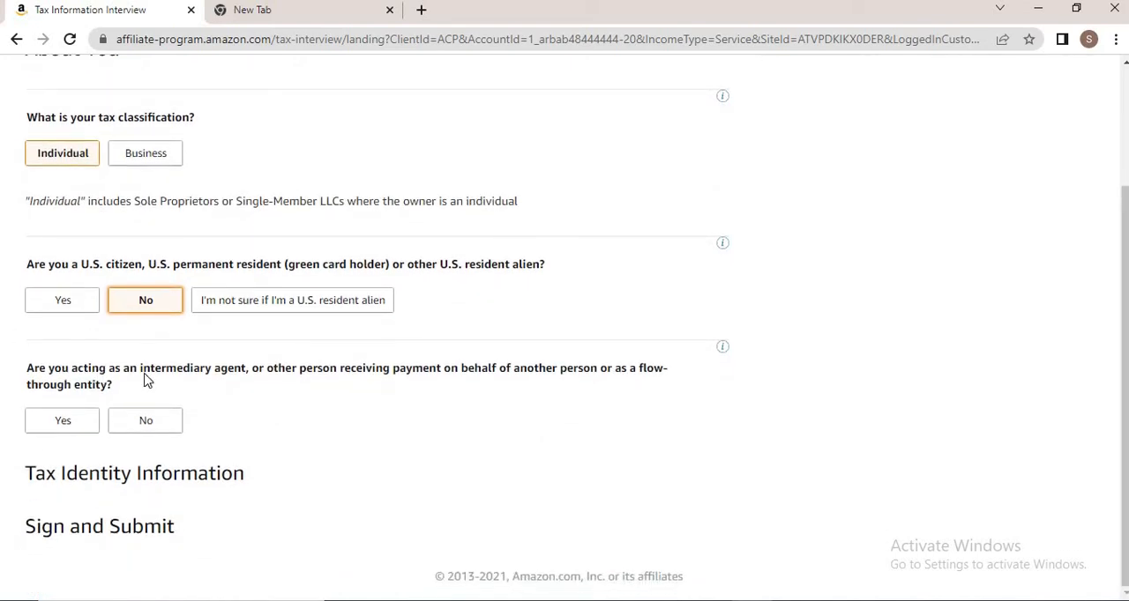
left_click(137, 434)
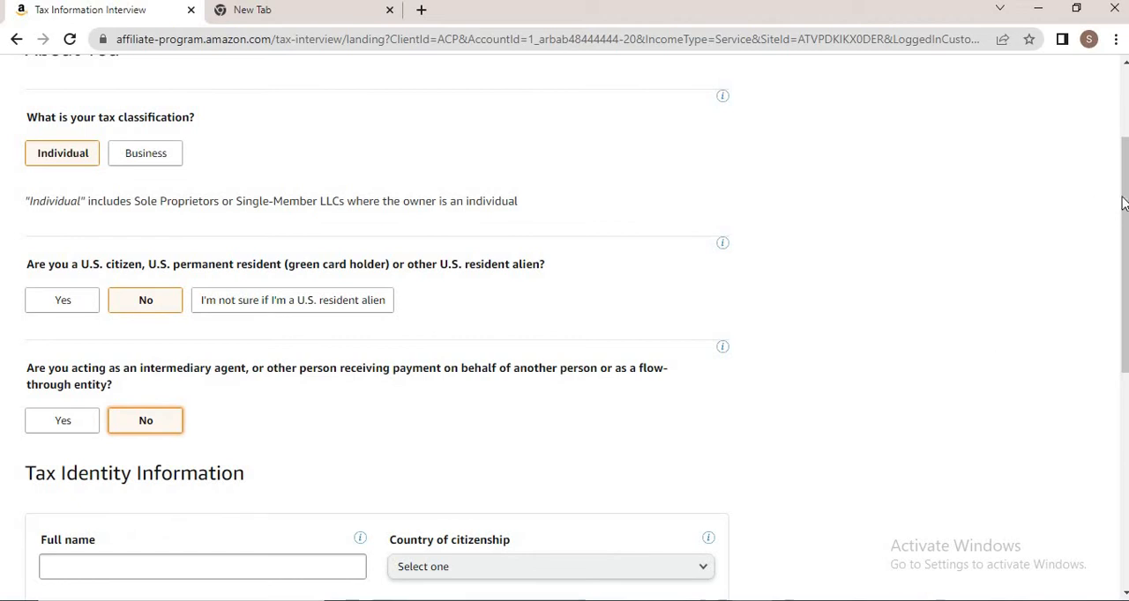
Enter the full name and set the country of citizenship to Pakistan
scroll(1126, 201, "down", 2)
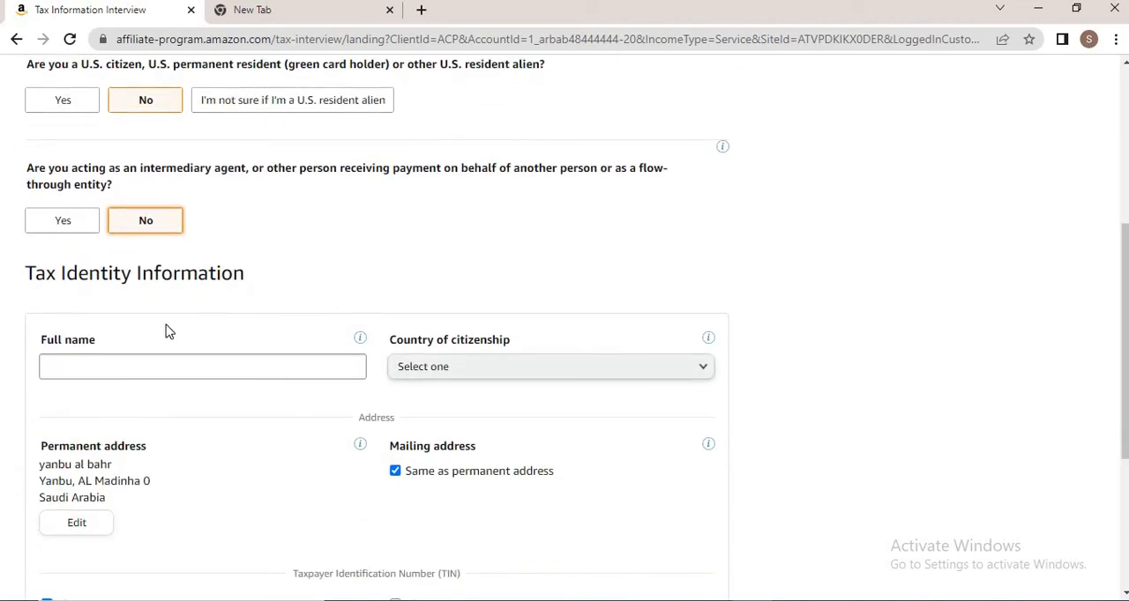
left_click(136, 372)
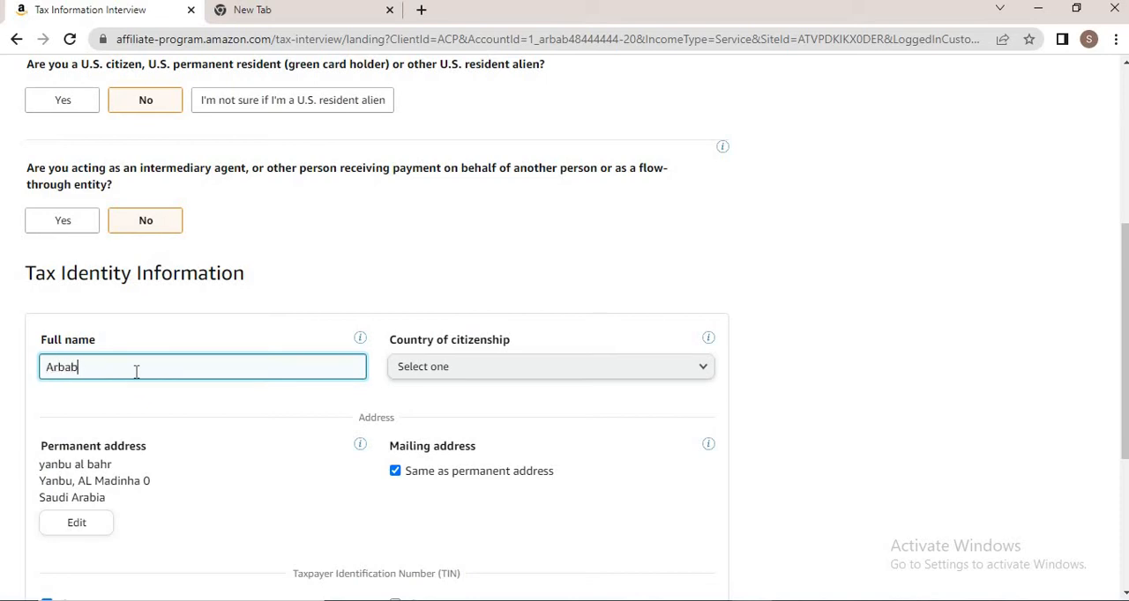
left_click(502, 371)
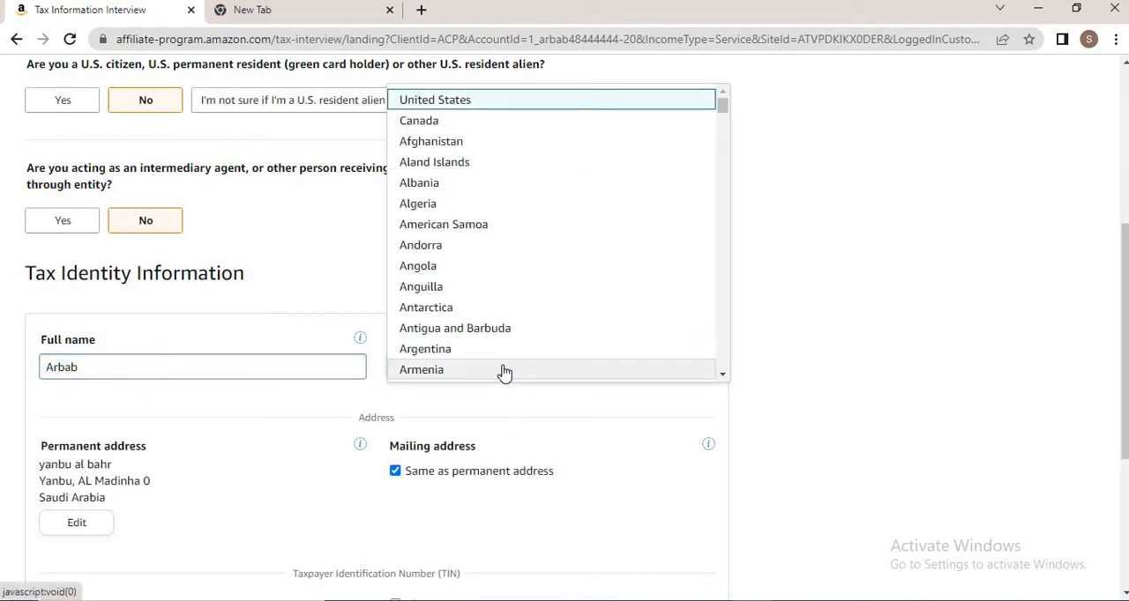
left_click_drag(722, 104, 719, 296)
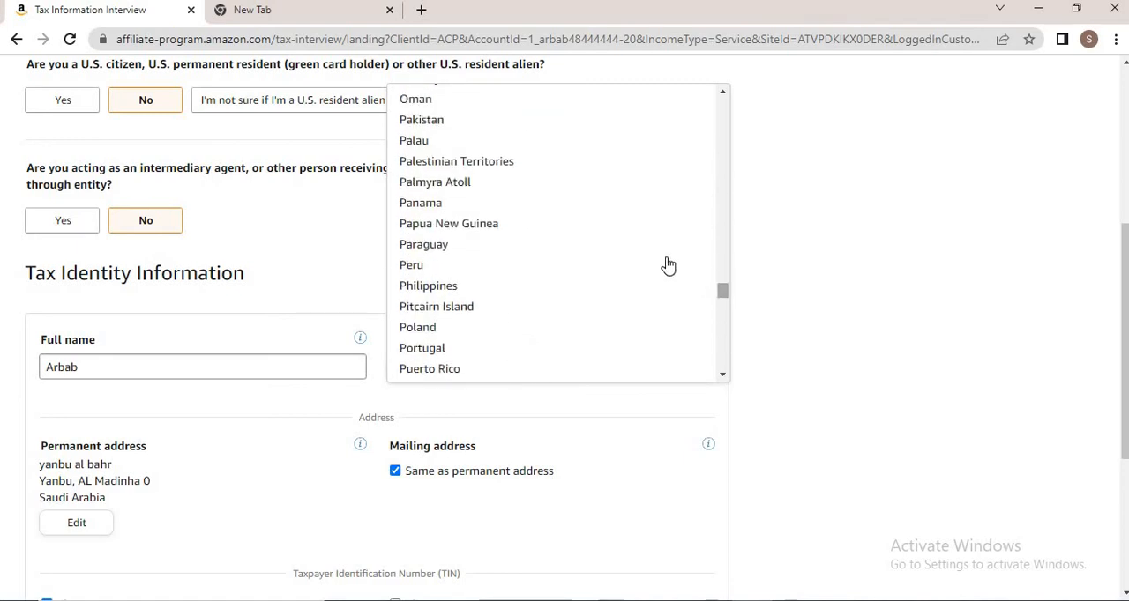
left_click(571, 120)
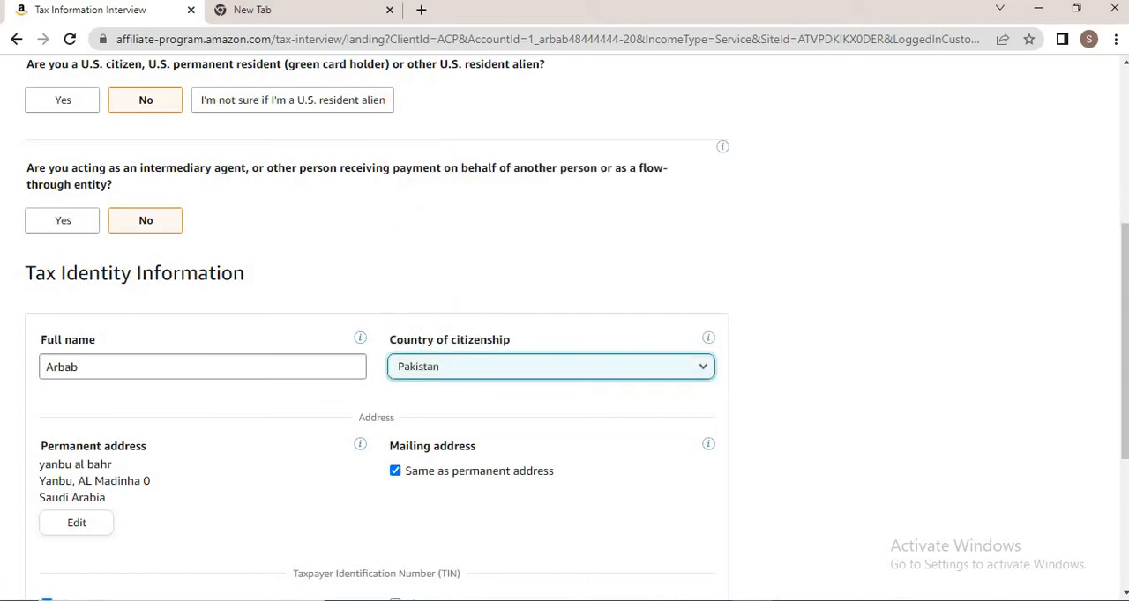
Enter the non-US tax identification number and continue
left_click_drag(1123, 259, 1123, 307)
scroll(1122, 307, "down", 1)
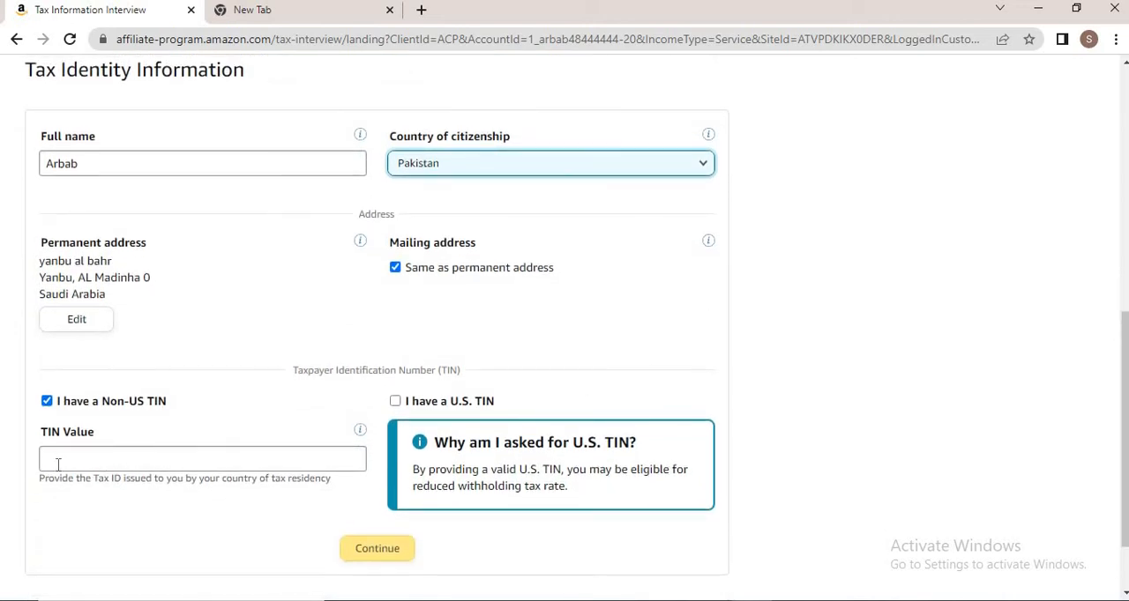
left_click(64, 456)
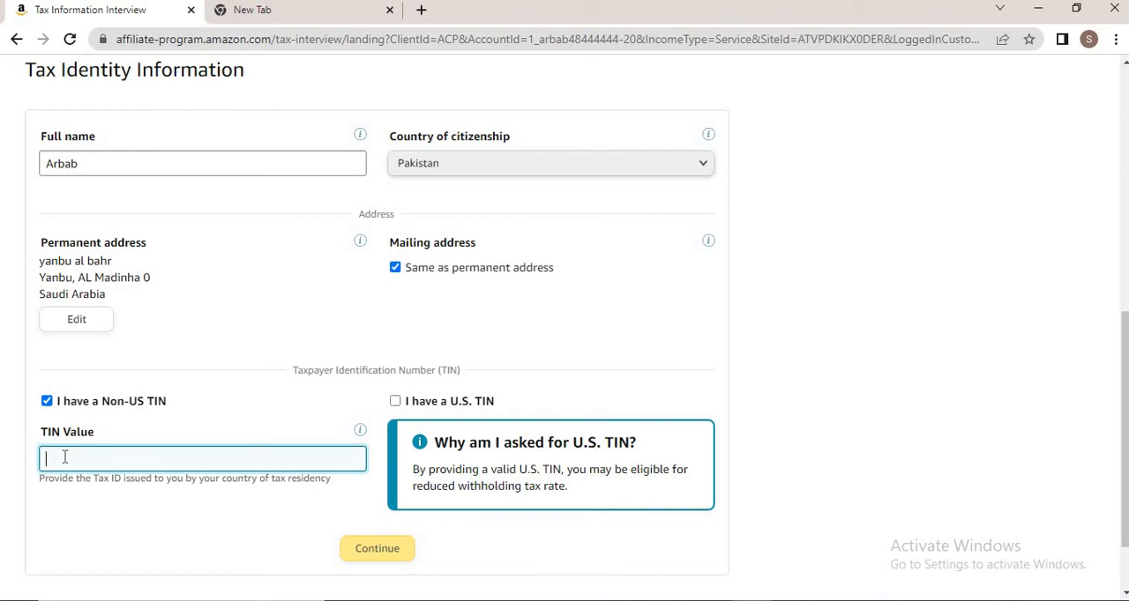
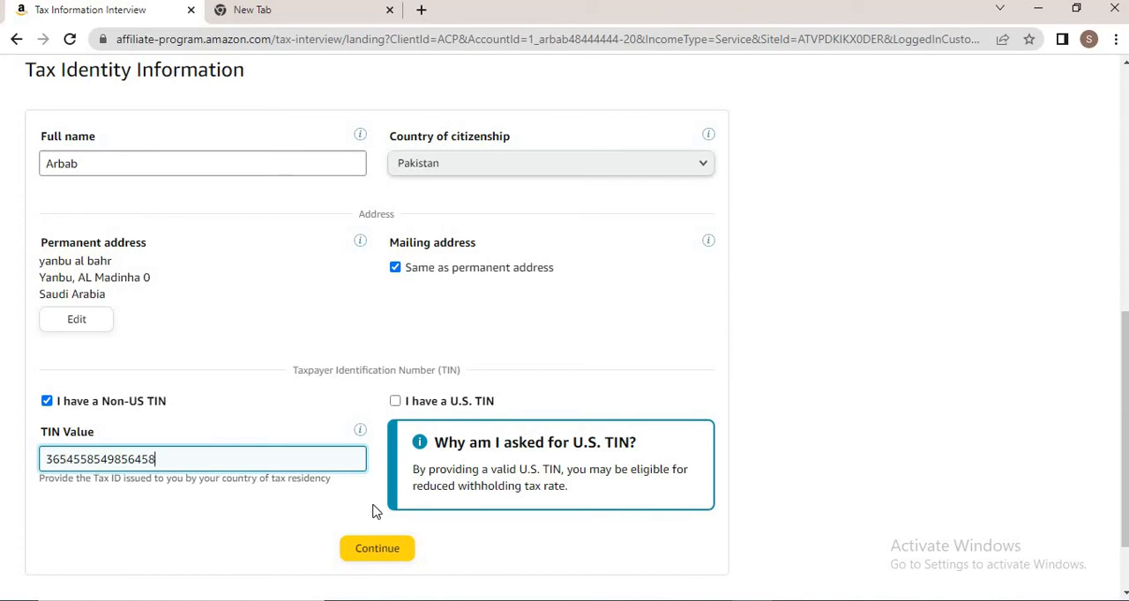
left_click(379, 556)
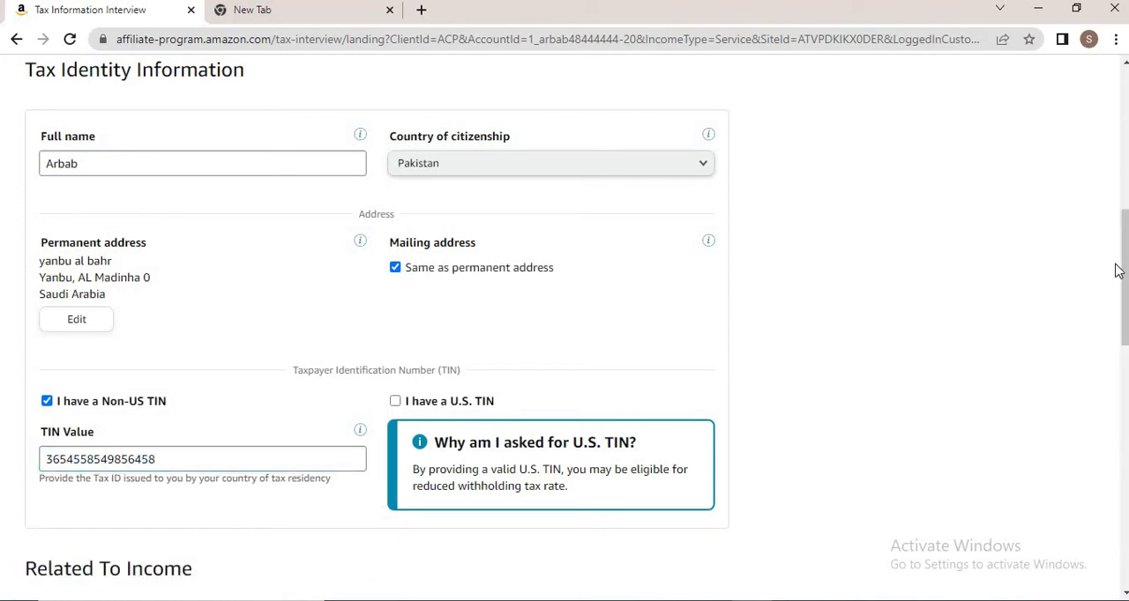
Set the location of services to all performed outside the U.S
left_click_drag(1116, 271, 1110, 357)
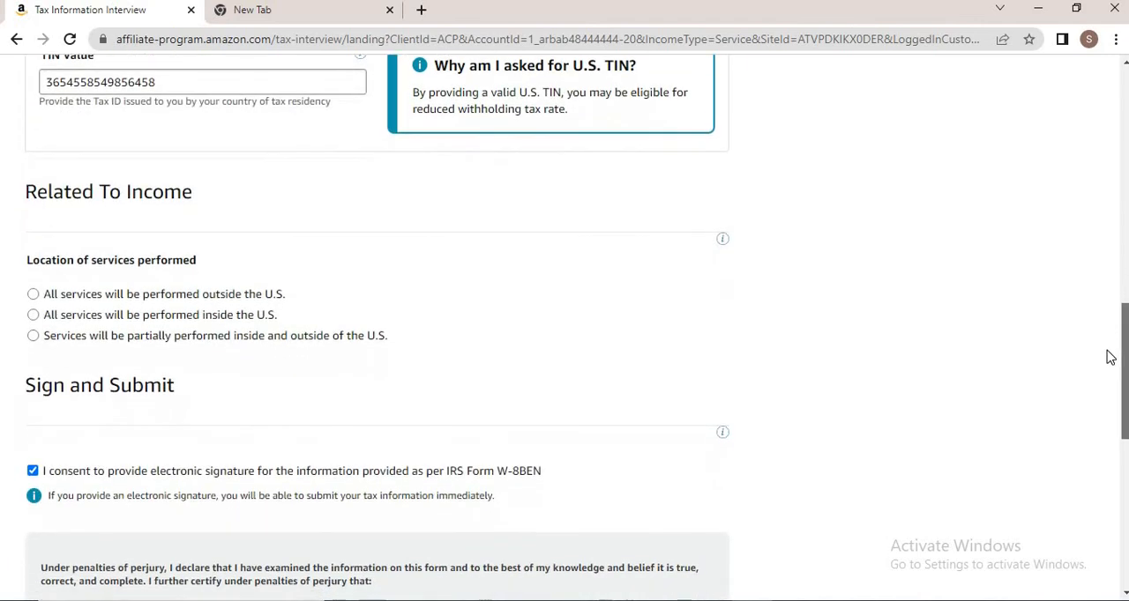
left_click(34, 297)
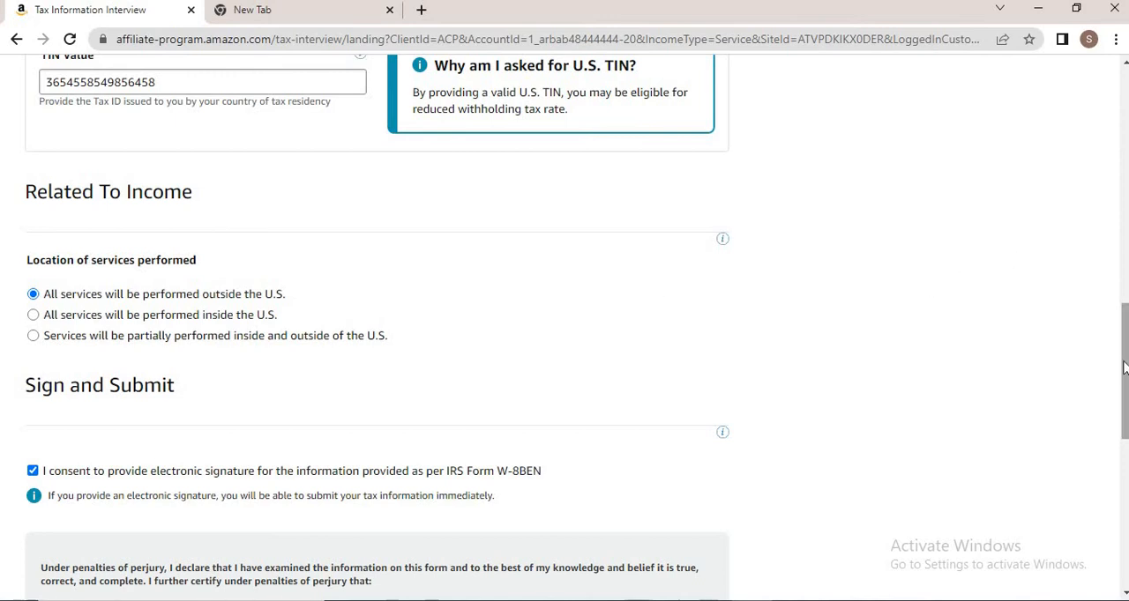
Certify signing capacity, sign with the full name, and save and preview the tax form
left_click_drag(1124, 369, 1125, 503)
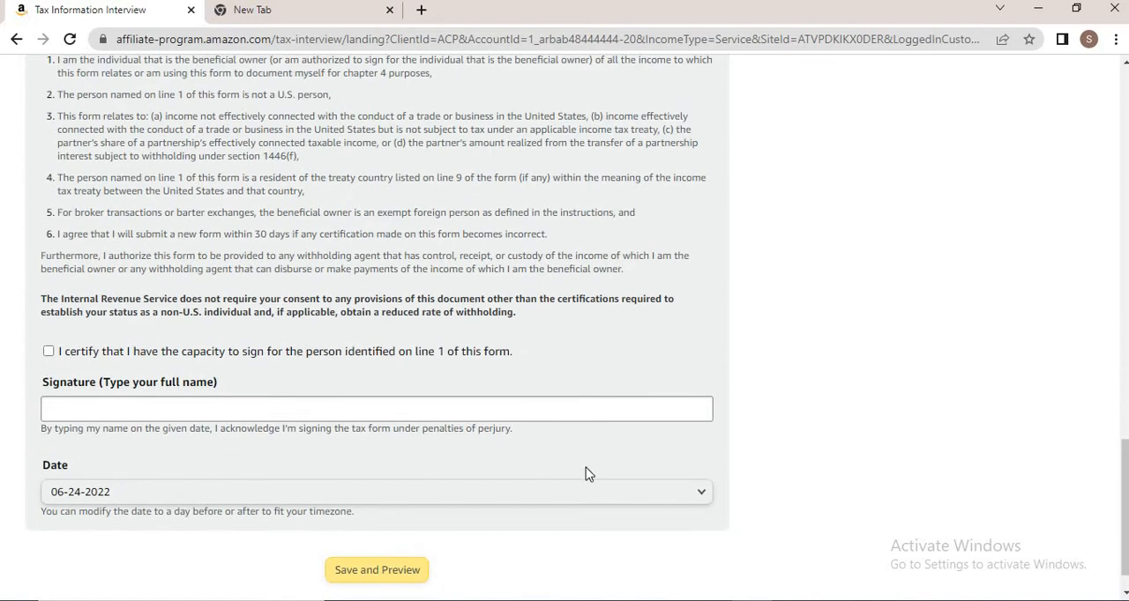
left_click(48, 352)
left_click(84, 409)
type("arbab")
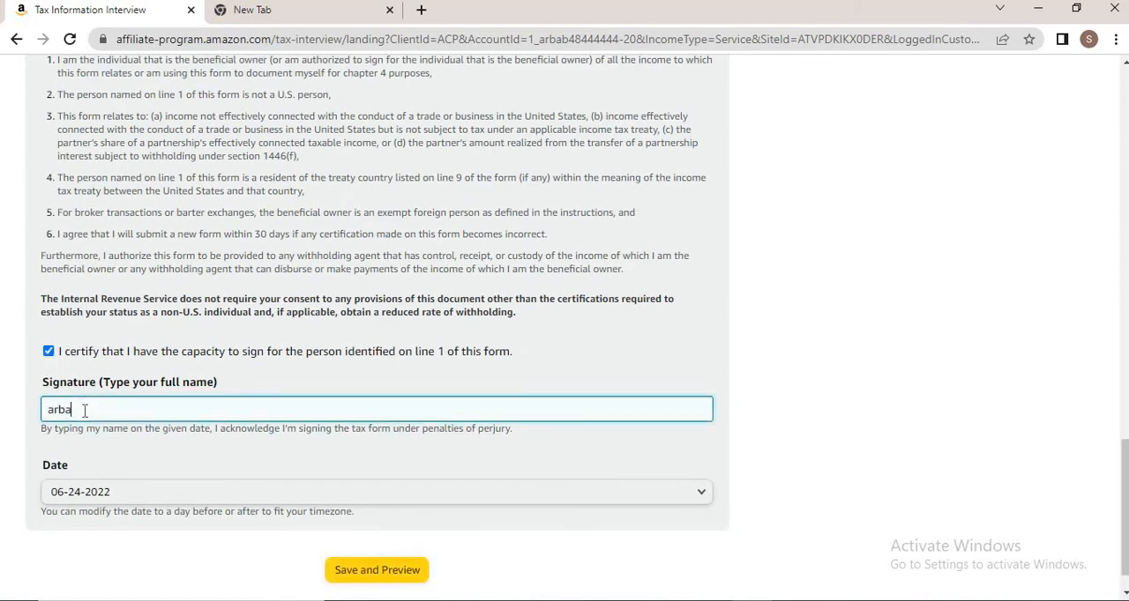
left_click(390, 578)
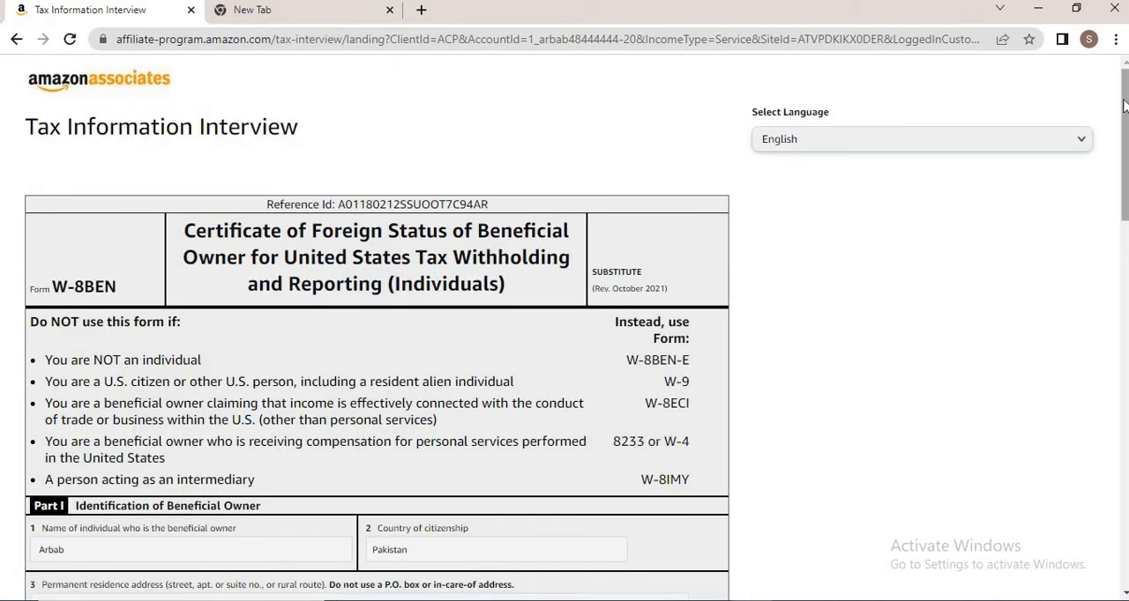
Submit the previewed W-8BEN tax form
left_click_drag(1124, 106, 1111, 468)
left_click(667, 543)
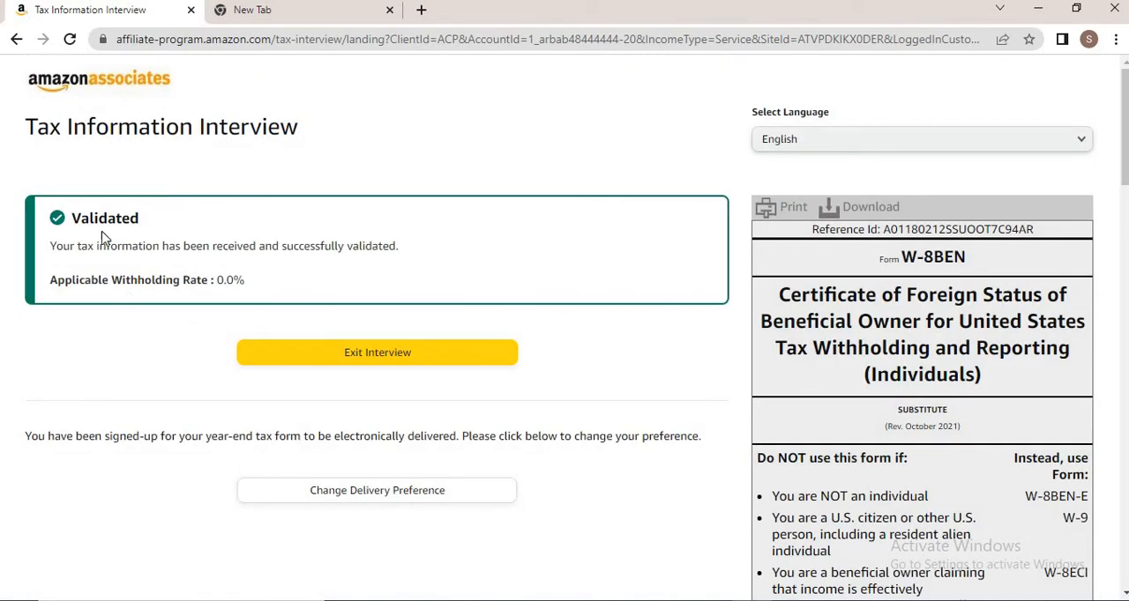
Exit the tax interview and dismiss the Associates Central welcome tour
left_click(348, 367)
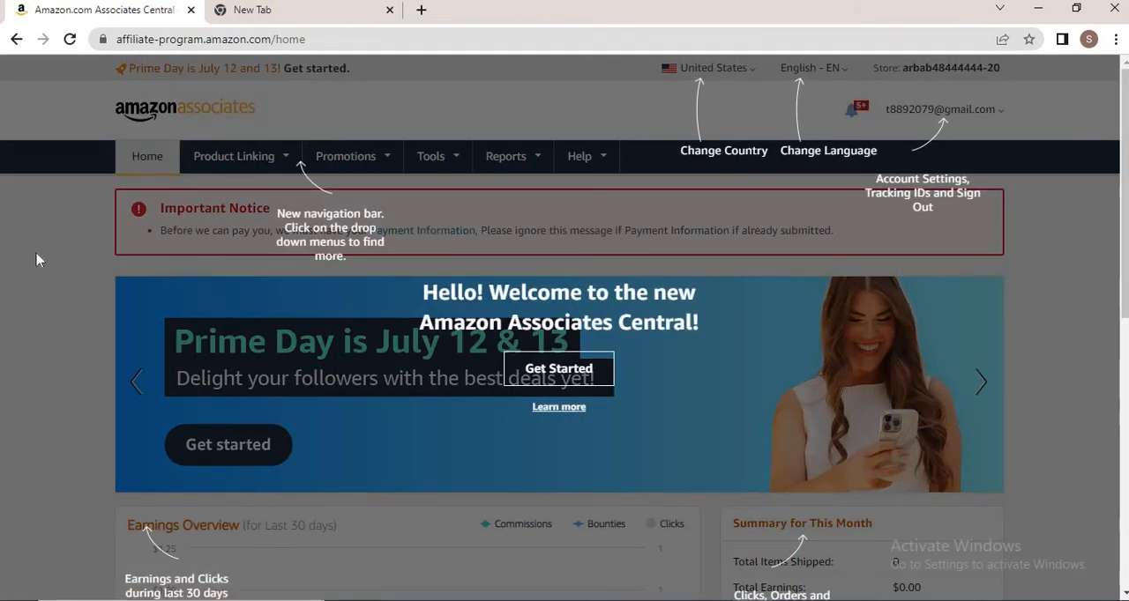
left_click(465, 253)
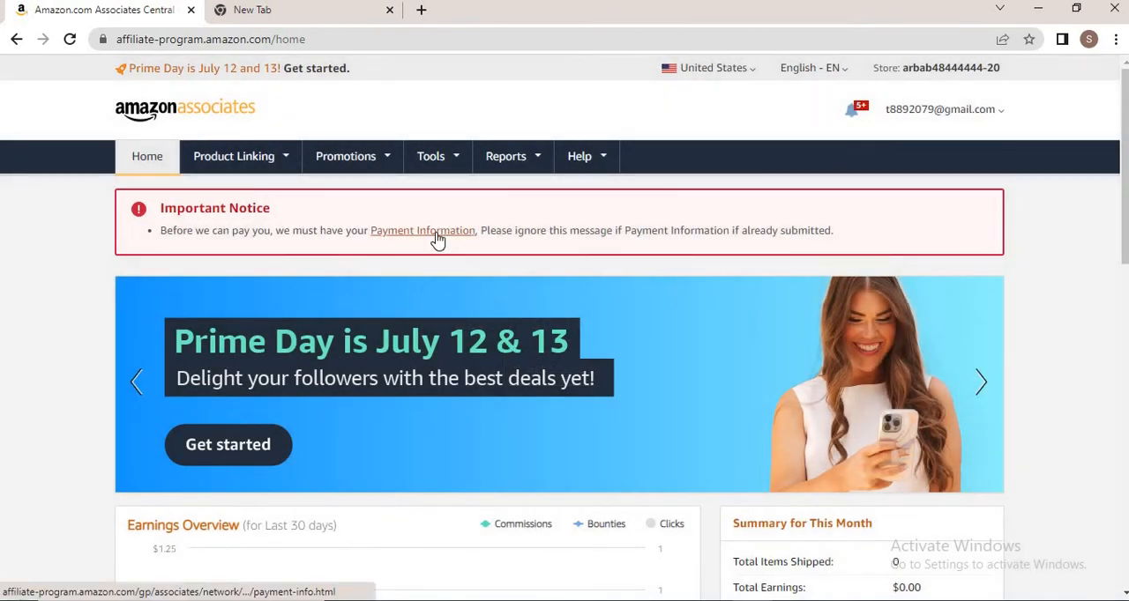
Open the payment information settings and the payment method page, and review the payment method options
left_click(437, 238)
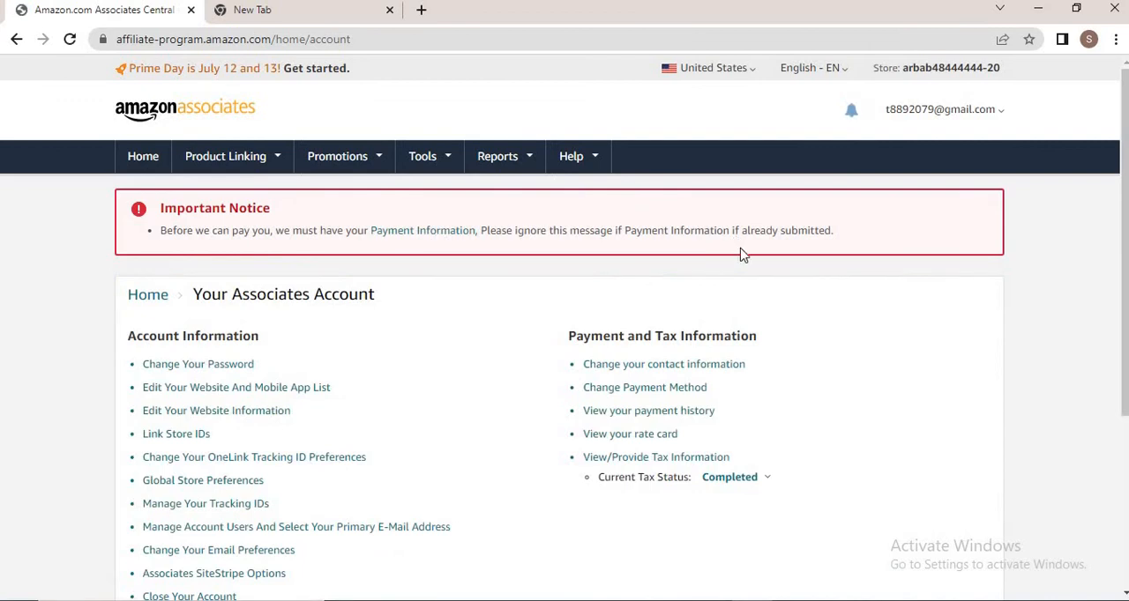
left_click_drag(1125, 166, 1123, 231)
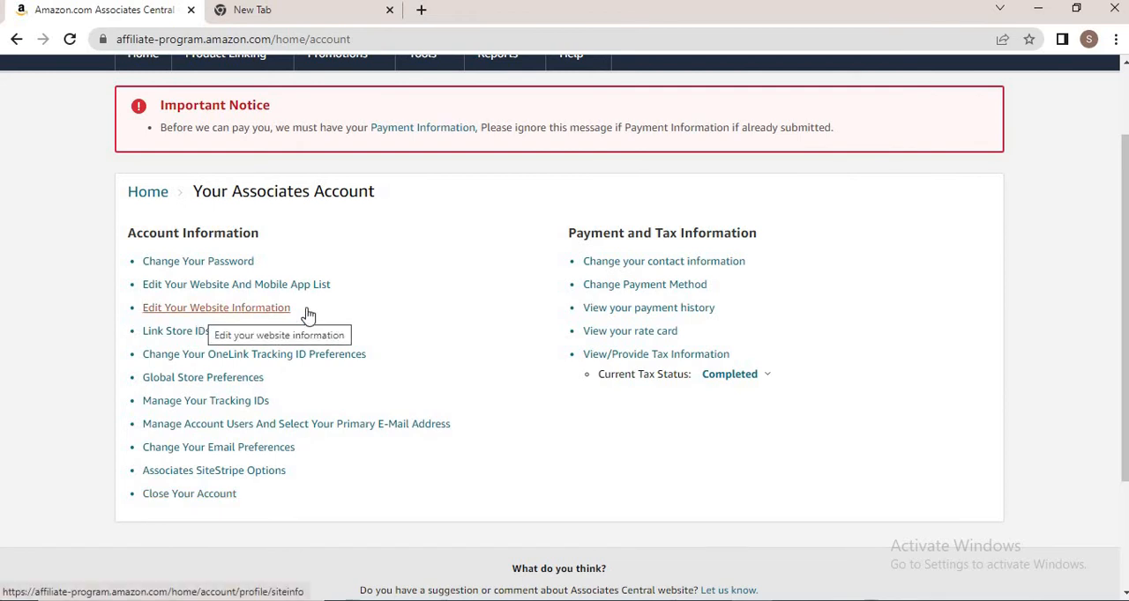
left_click(642, 293)
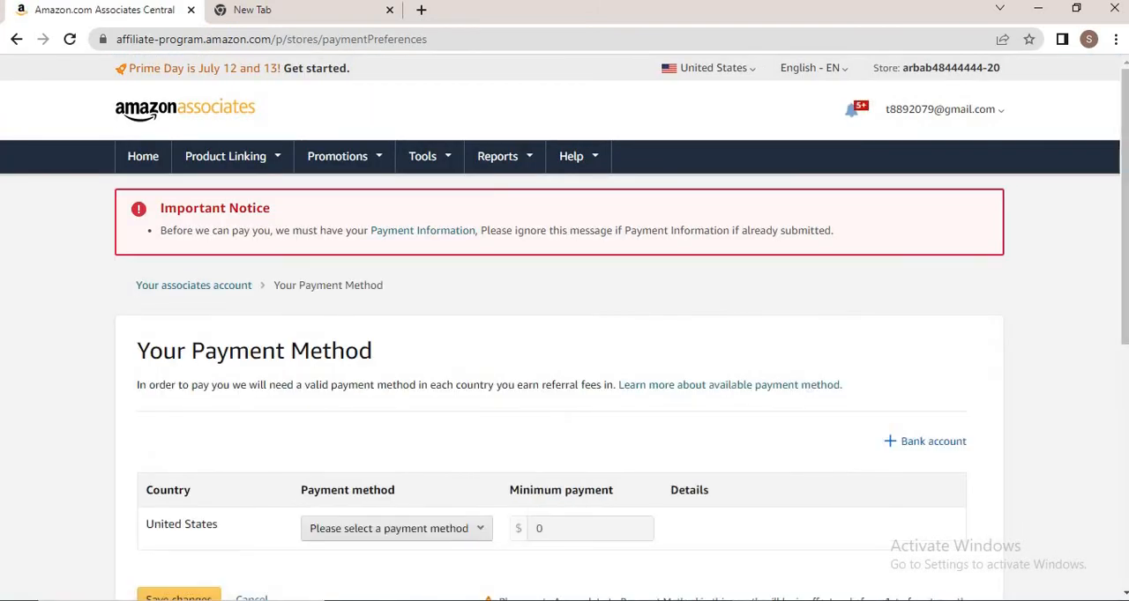
left_click_drag(1125, 275, 1125, 278)
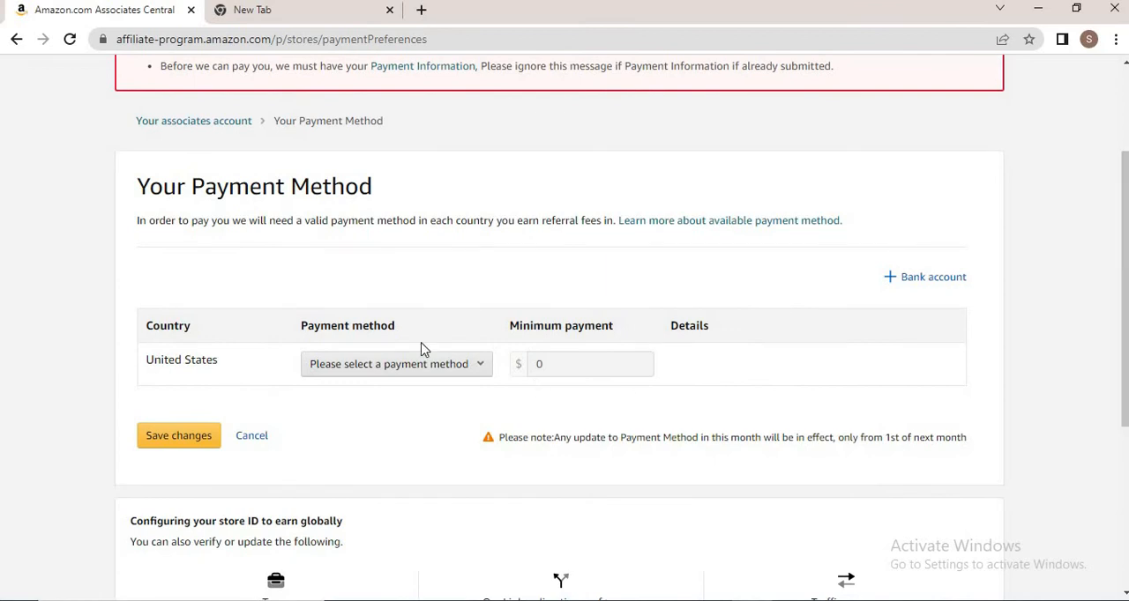
left_click(475, 372)
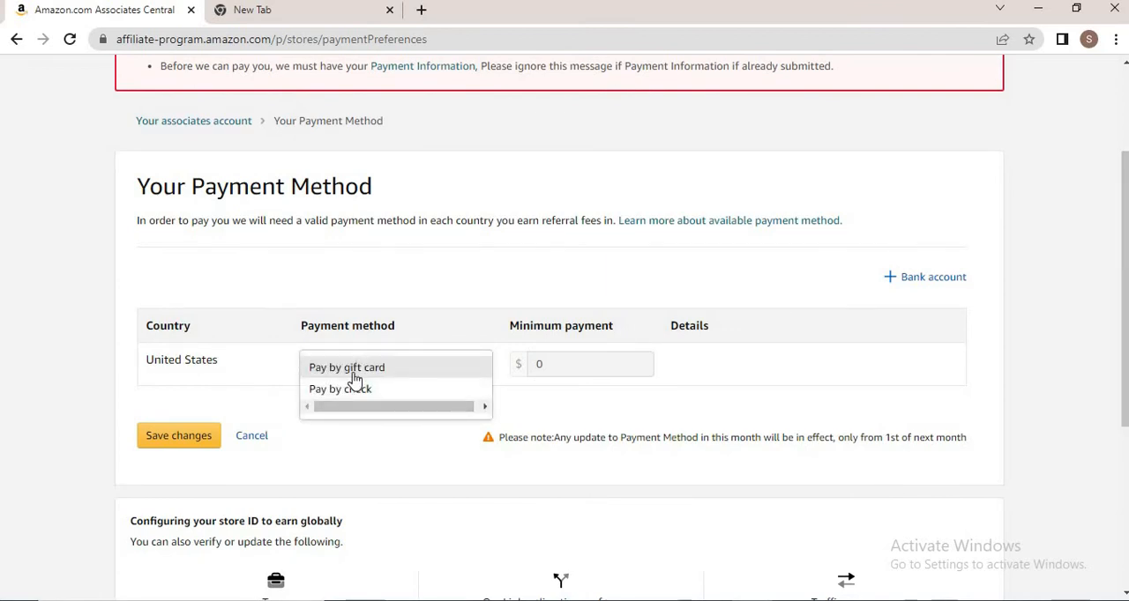
left_click(371, 462)
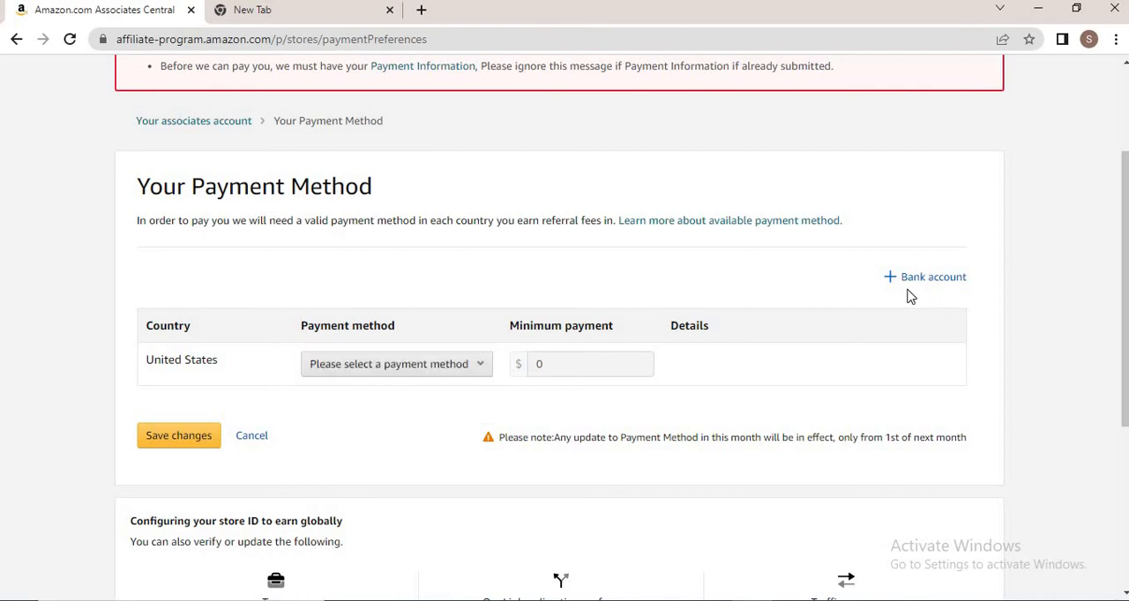
Try adding a new bank account with US Dollars currency and United Kingdom as bank location, then cancel
left_click(938, 278)
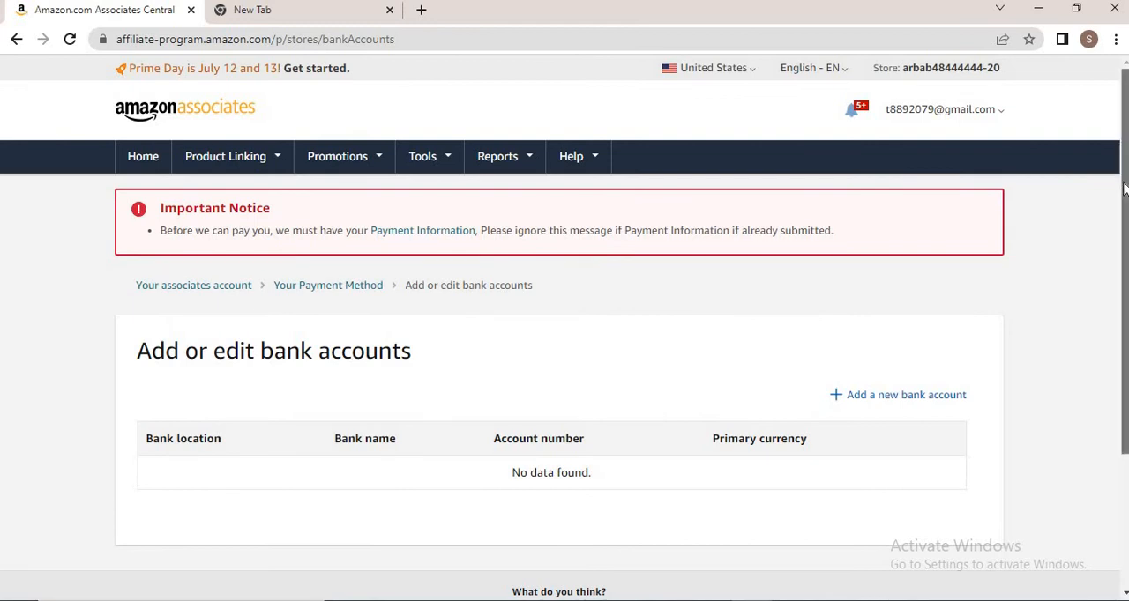
left_click_drag(1123, 183, 1125, 282)
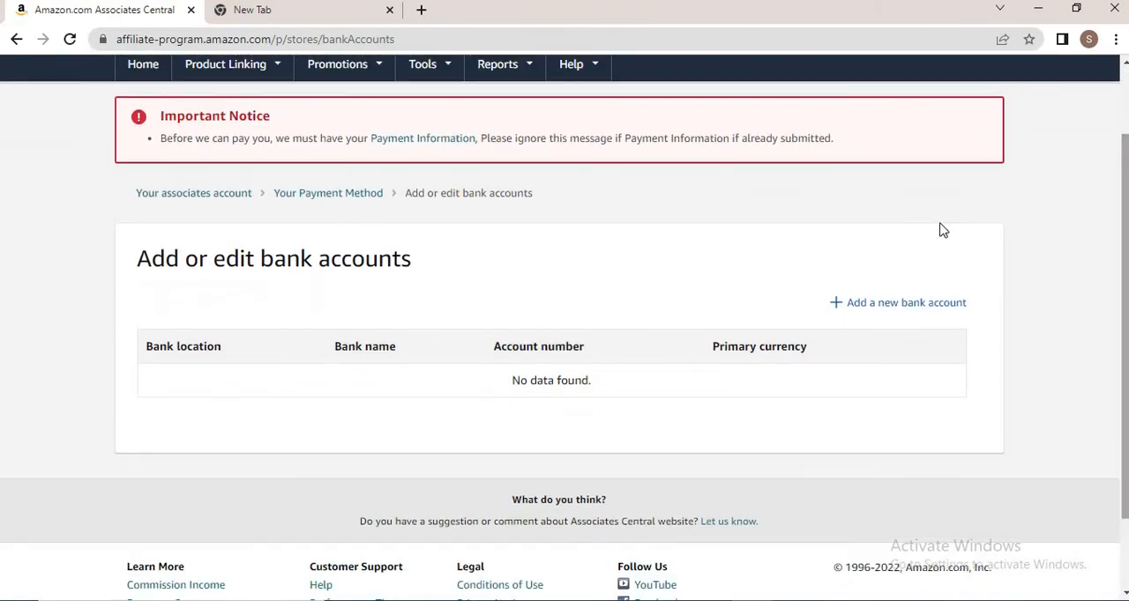
left_click(874, 309)
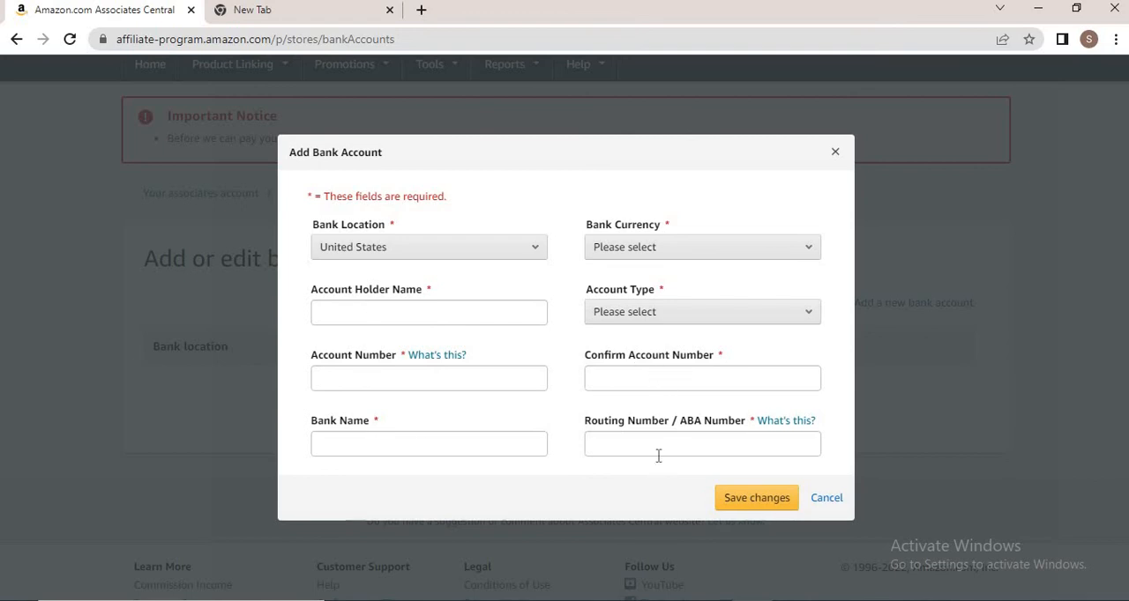
left_click(673, 317)
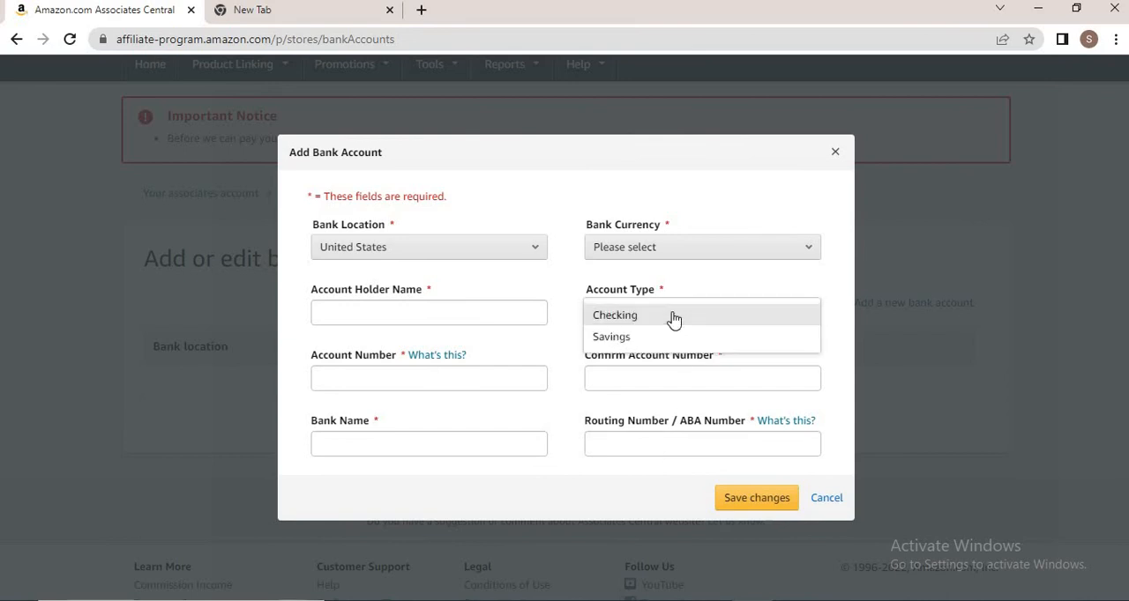
left_click(670, 243)
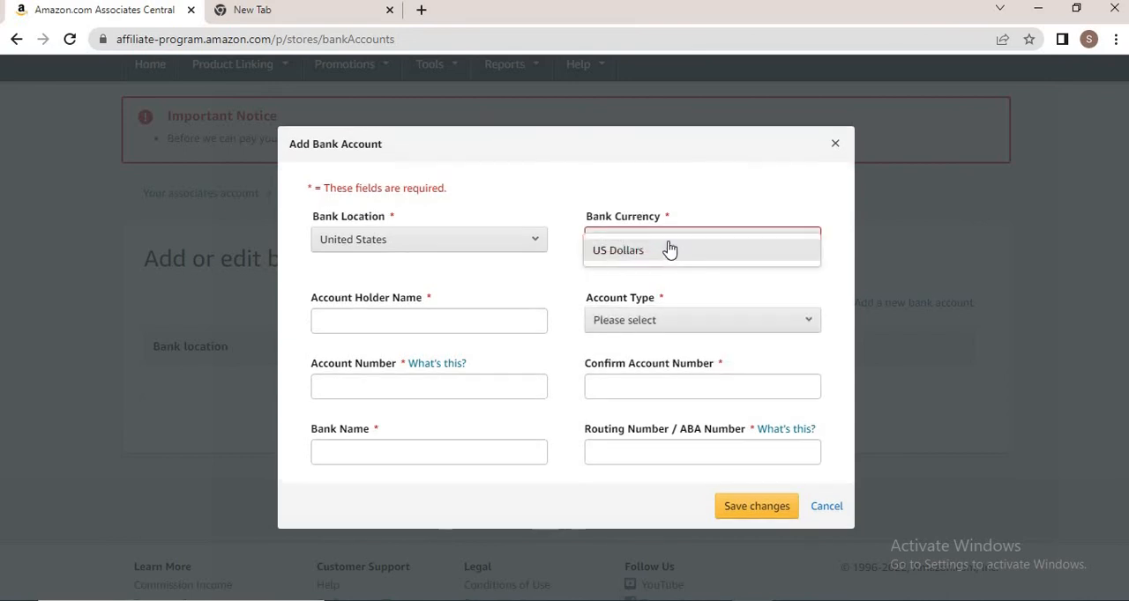
left_click(667, 252)
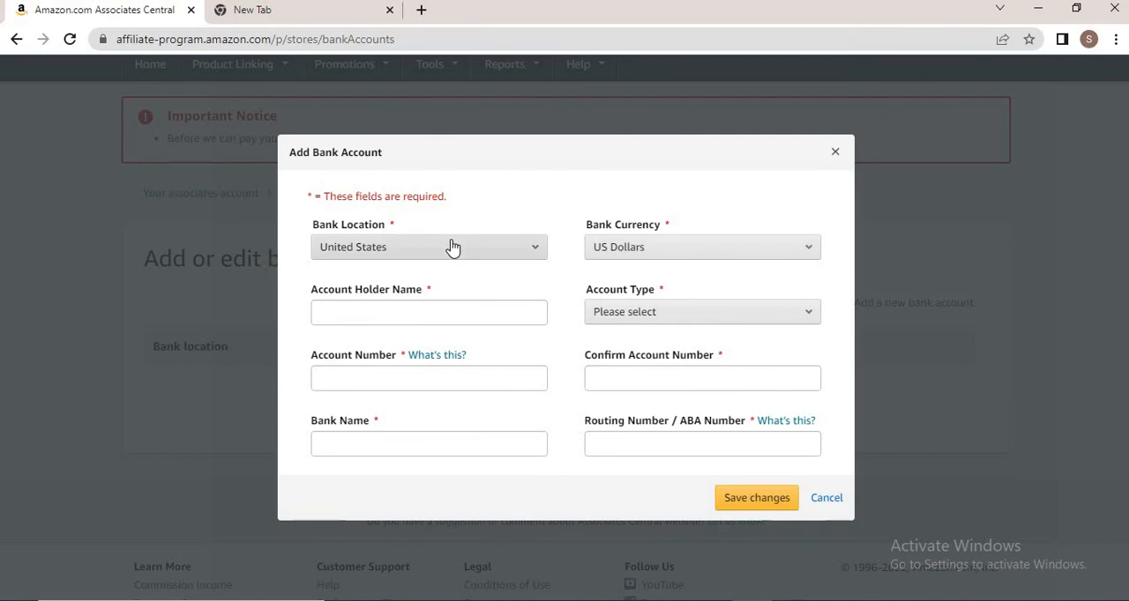
left_click(451, 247)
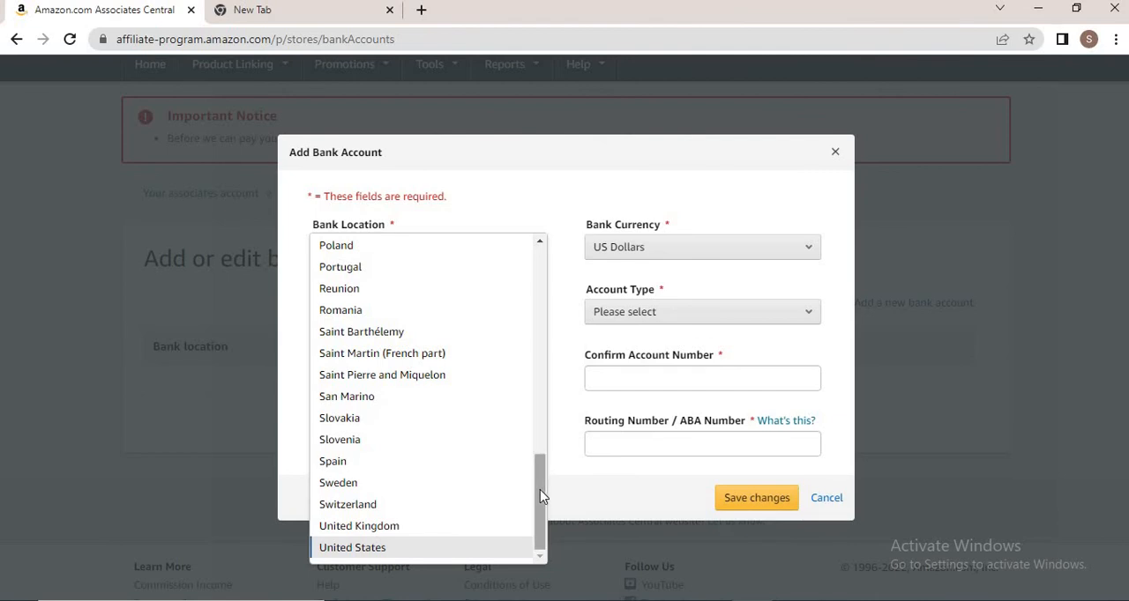
left_click_drag(541, 462, 537, 519)
left_click(346, 525)
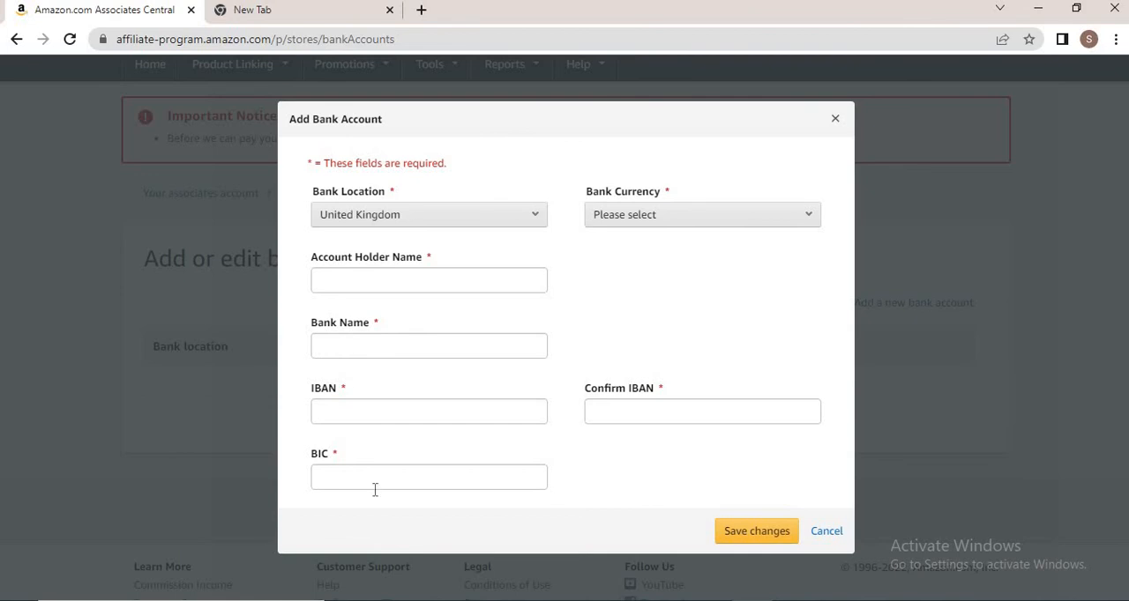
left_click(823, 532)
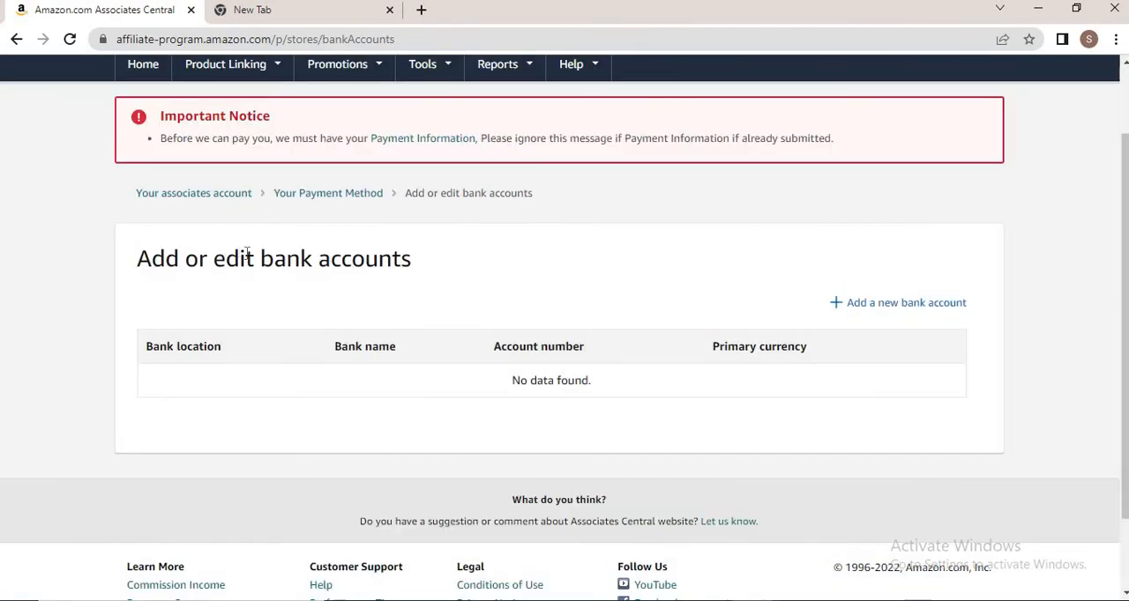
Return to the payment method page and review the payment method options without choosing one
left_click(294, 194)
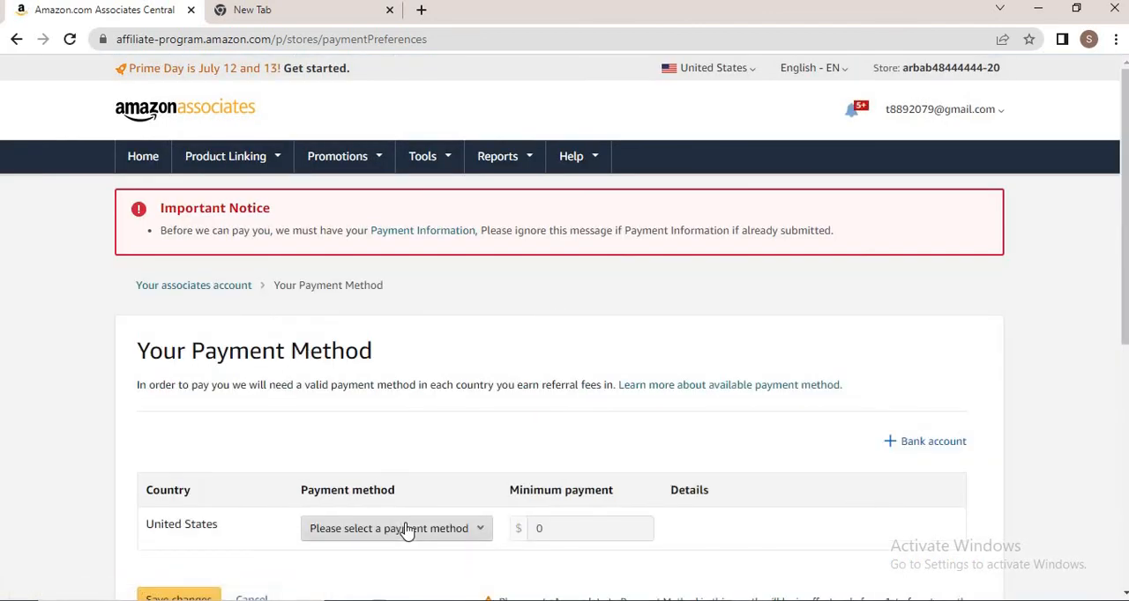
left_click(404, 529)
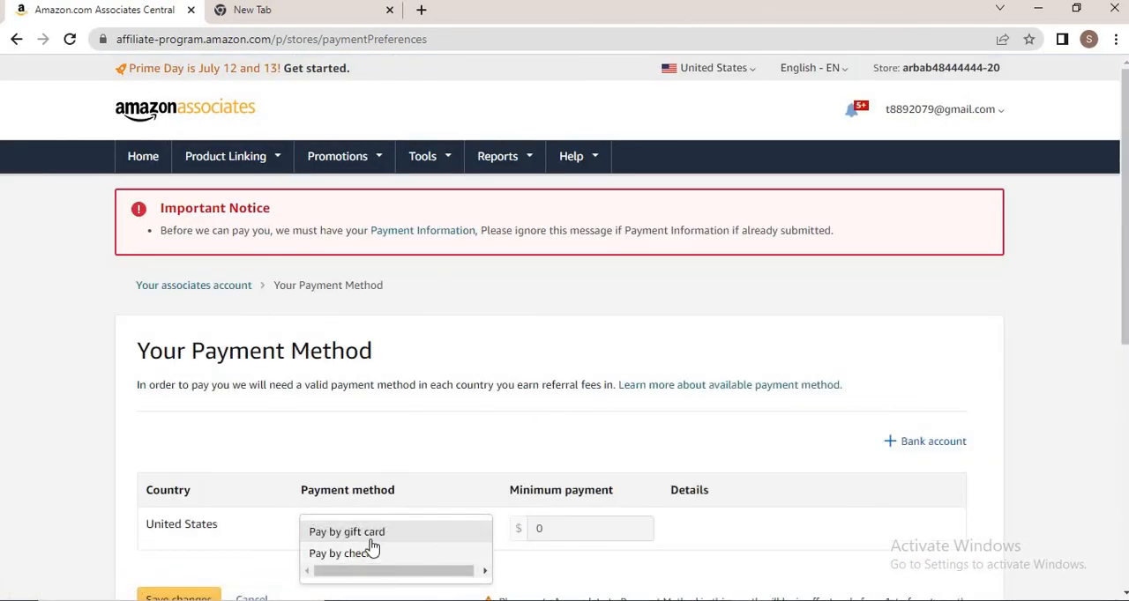
left_click(310, 459)
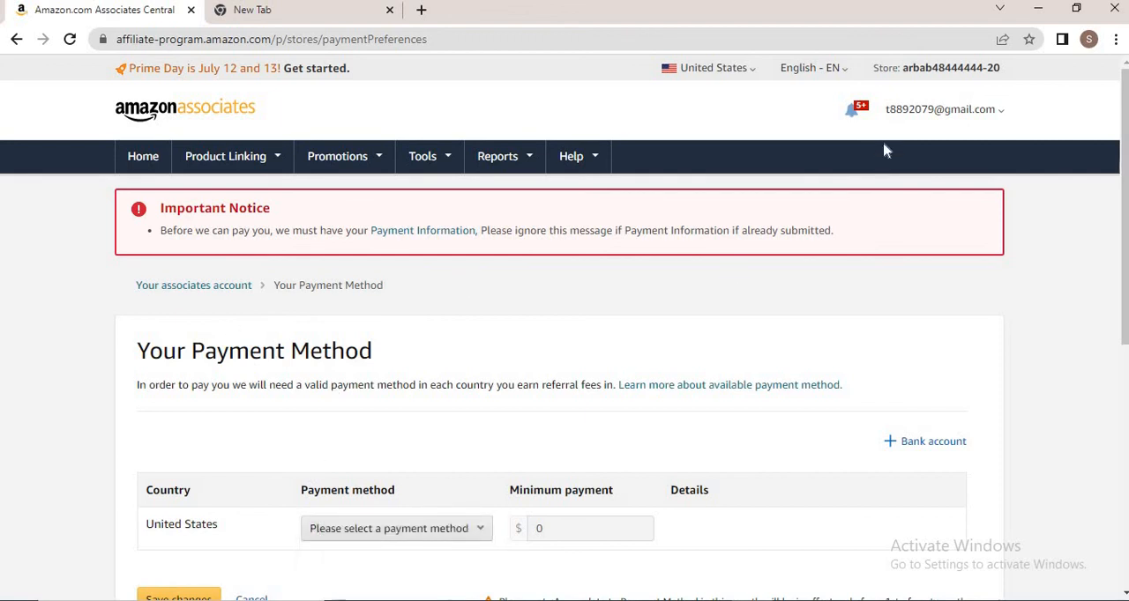
triple_click(913, 106)
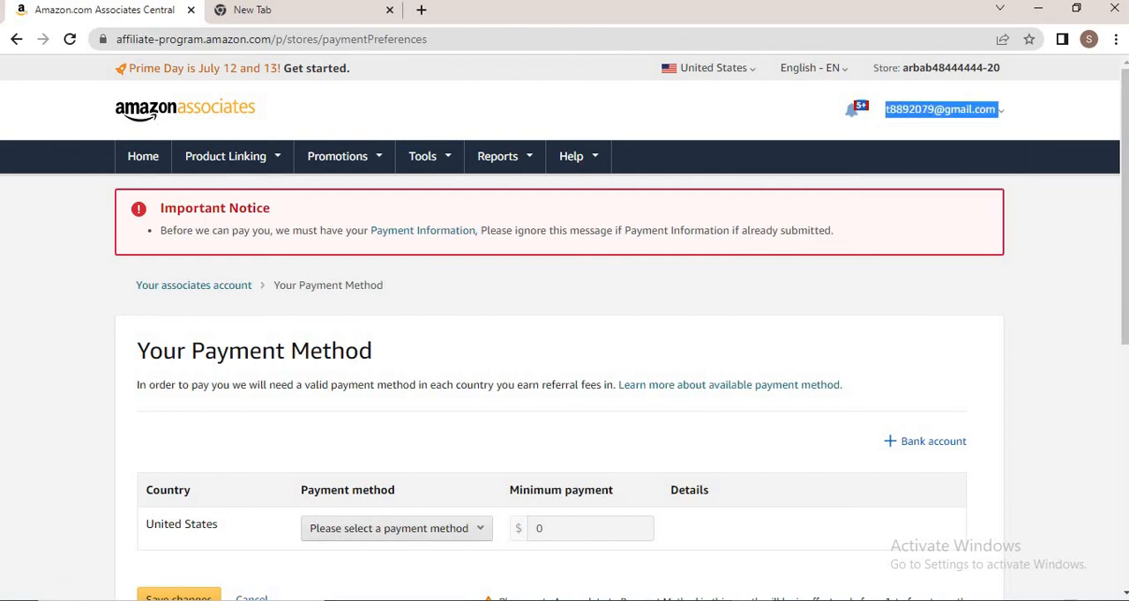
In a new tab, search for amazon com and open the Amazon.com site
left_click(263, 21)
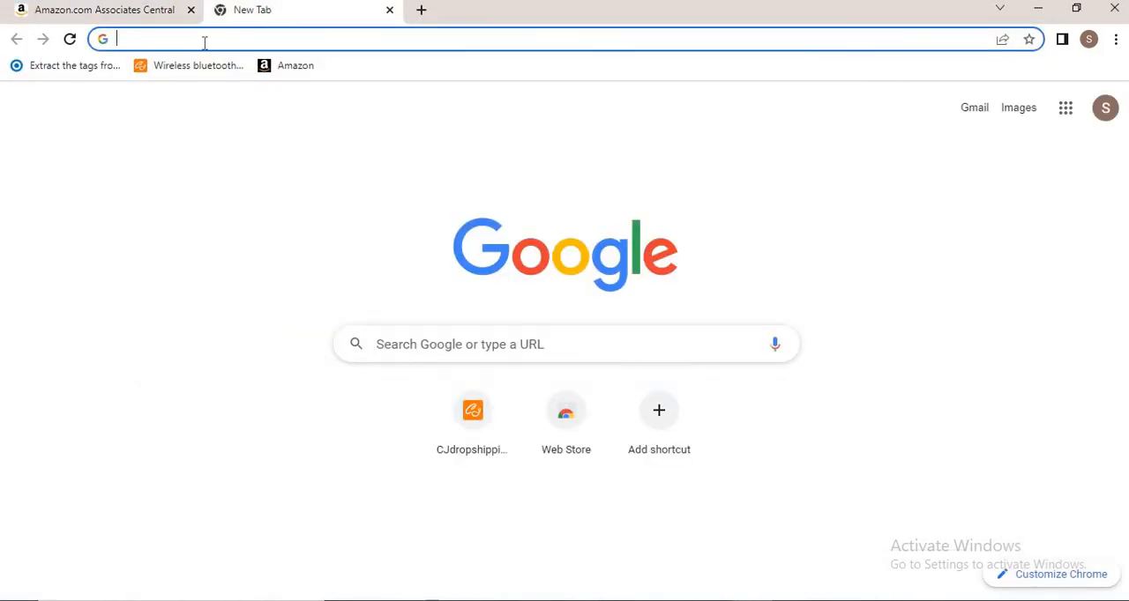
type("amazon c")
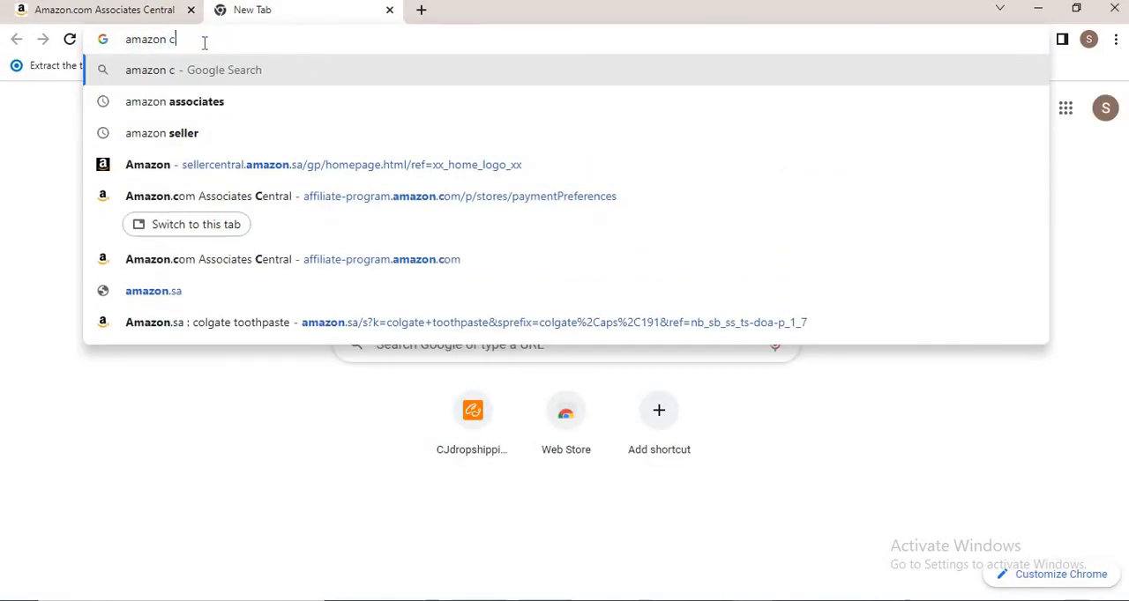
type("om")
key("Return")
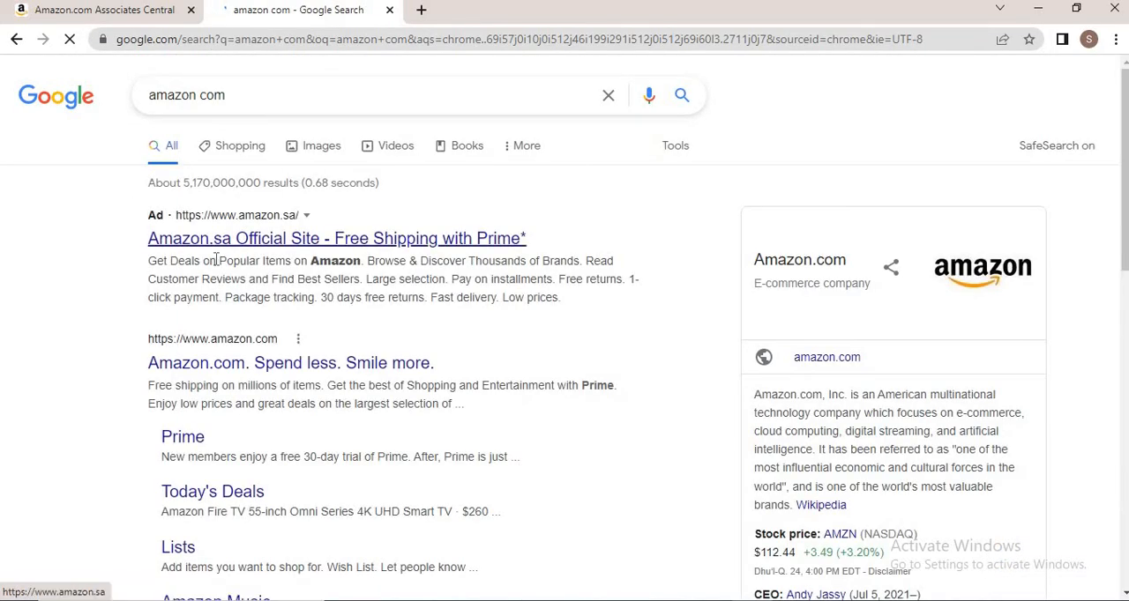
left_click(210, 364)
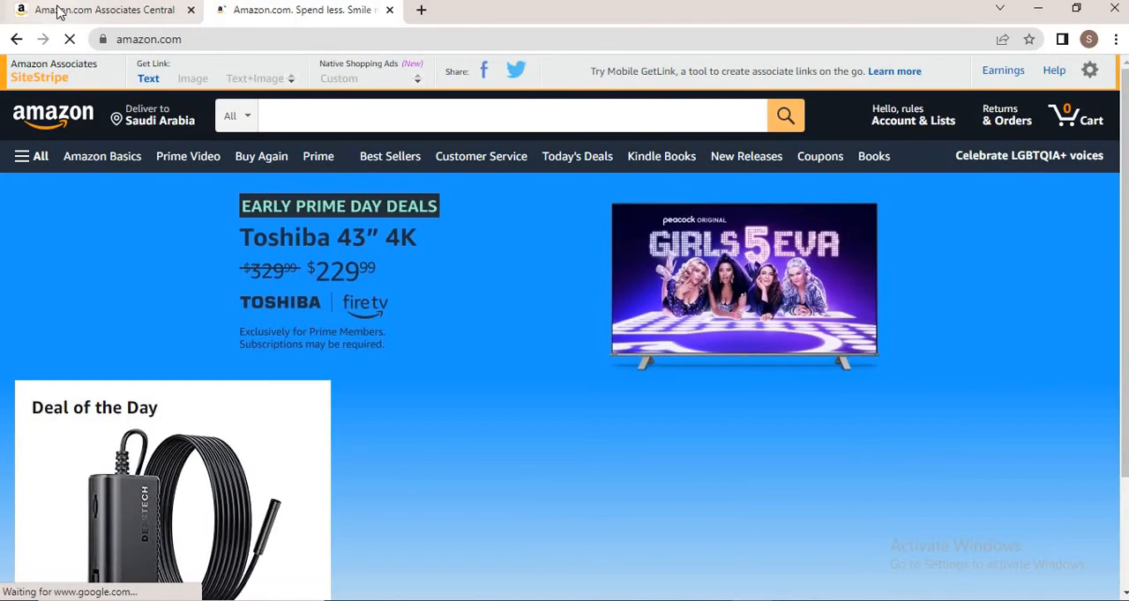
left_click(53, 11)
mouse_move(236, 141)
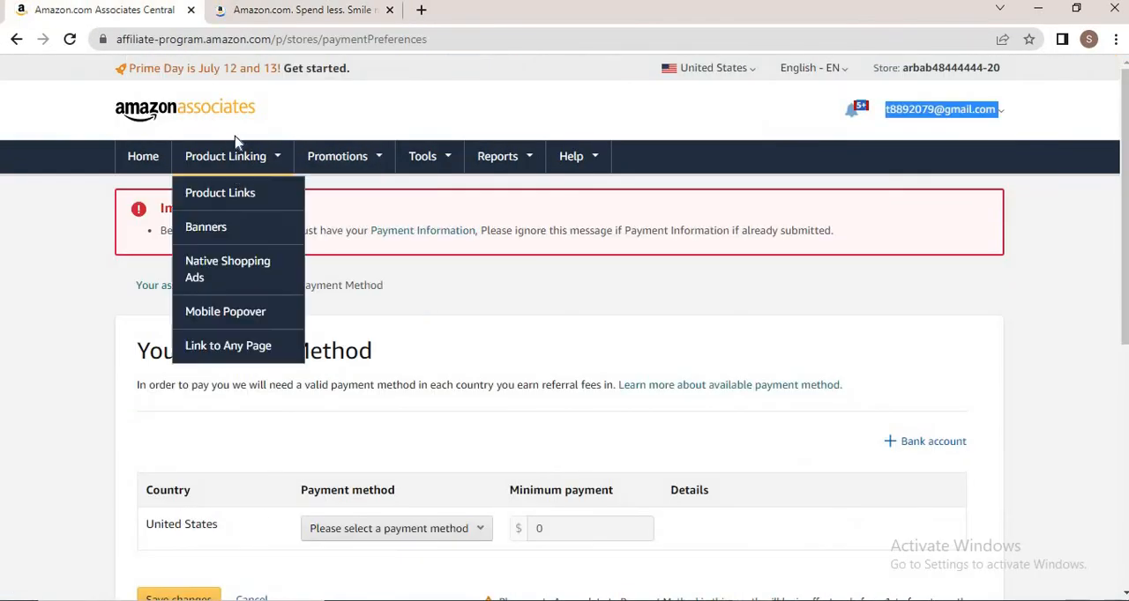
left_click(270, 12)
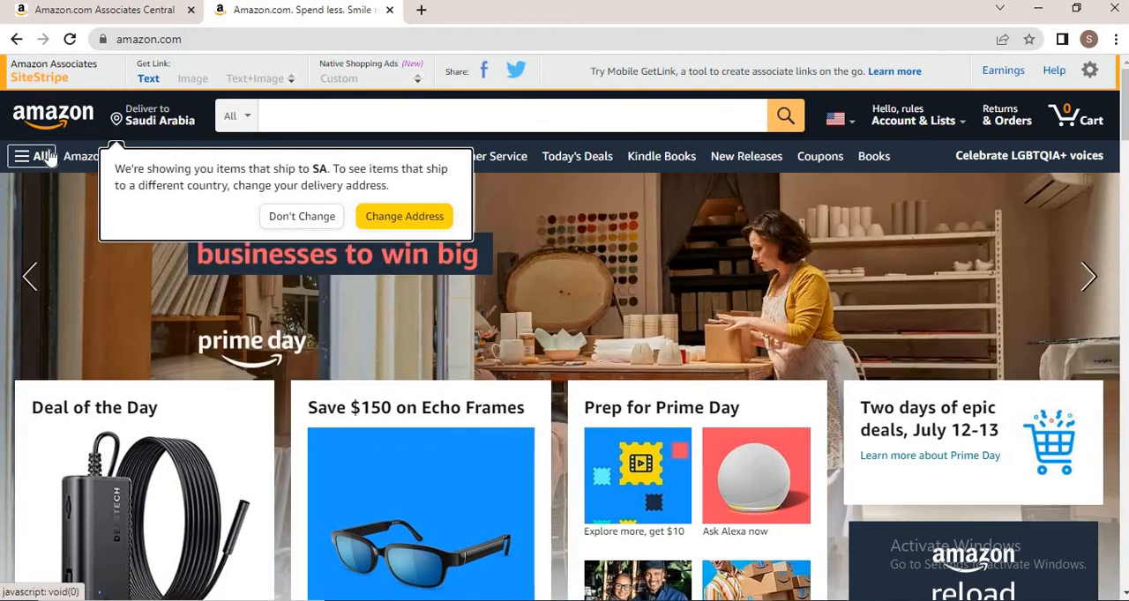
Keep the current delivery address and open the Deal of the Day endoscope product page
left_click(304, 221)
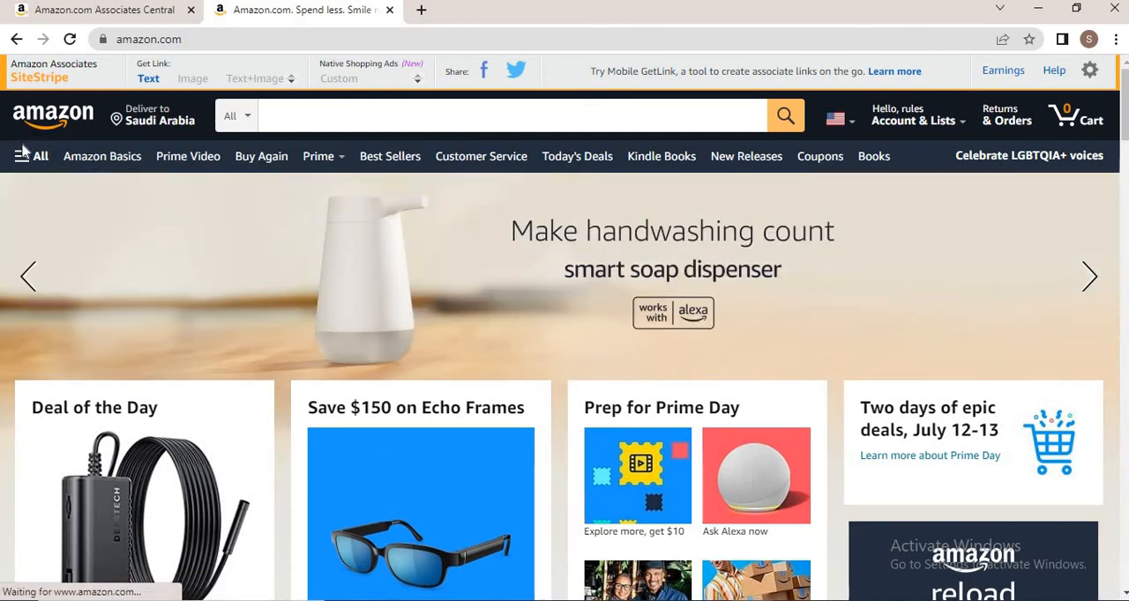
left_click(138, 474)
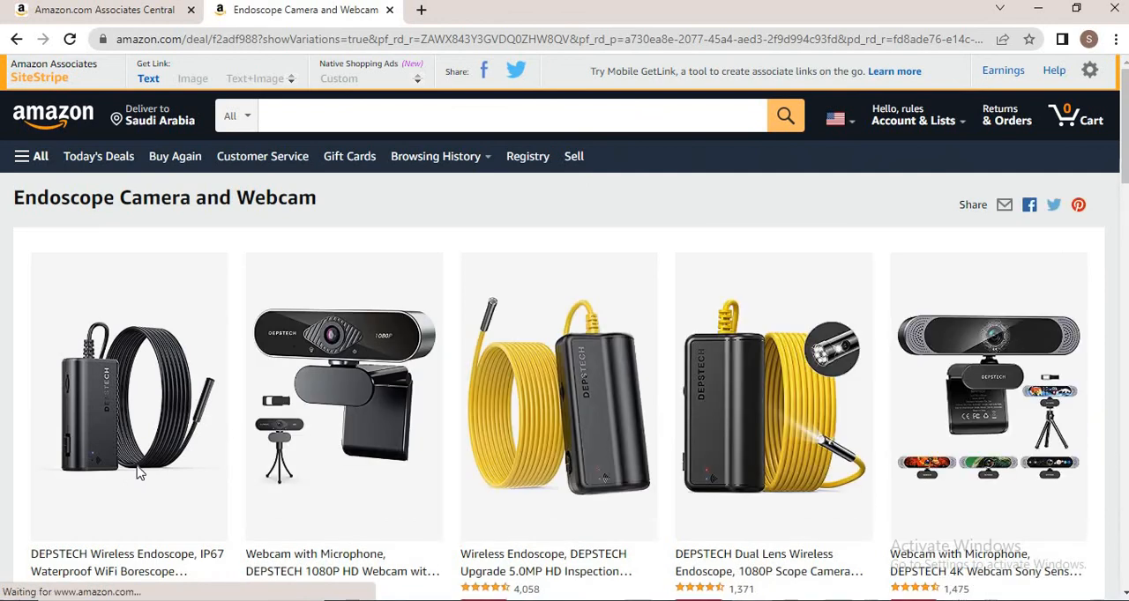
left_click(155, 394)
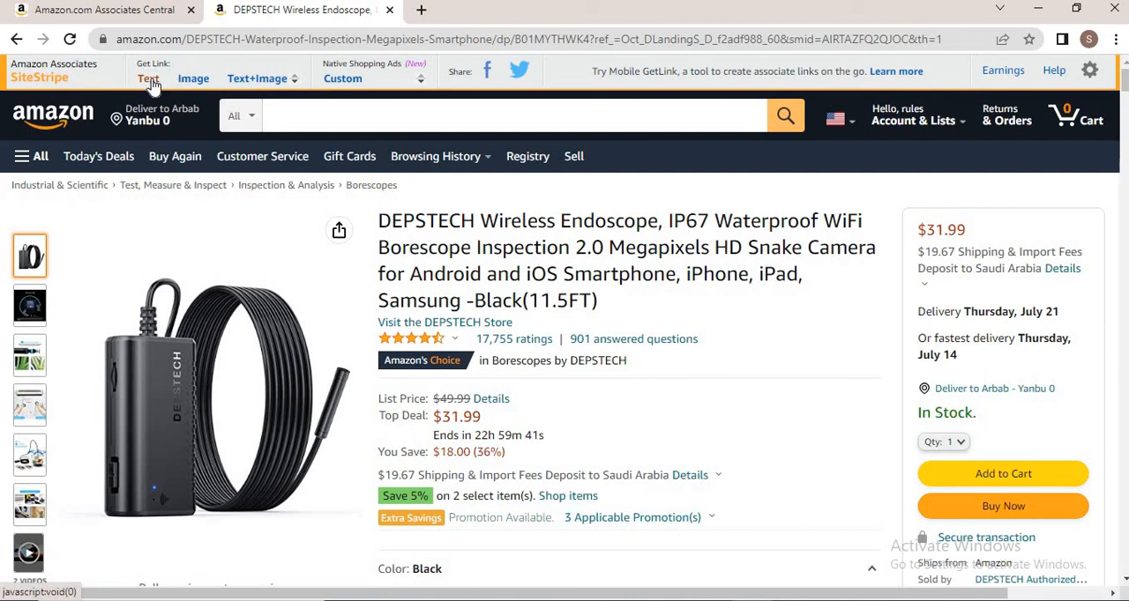
Generate a SiteStripe text link for the product, comparing full and short link before keeping the short link
left_click(150, 80)
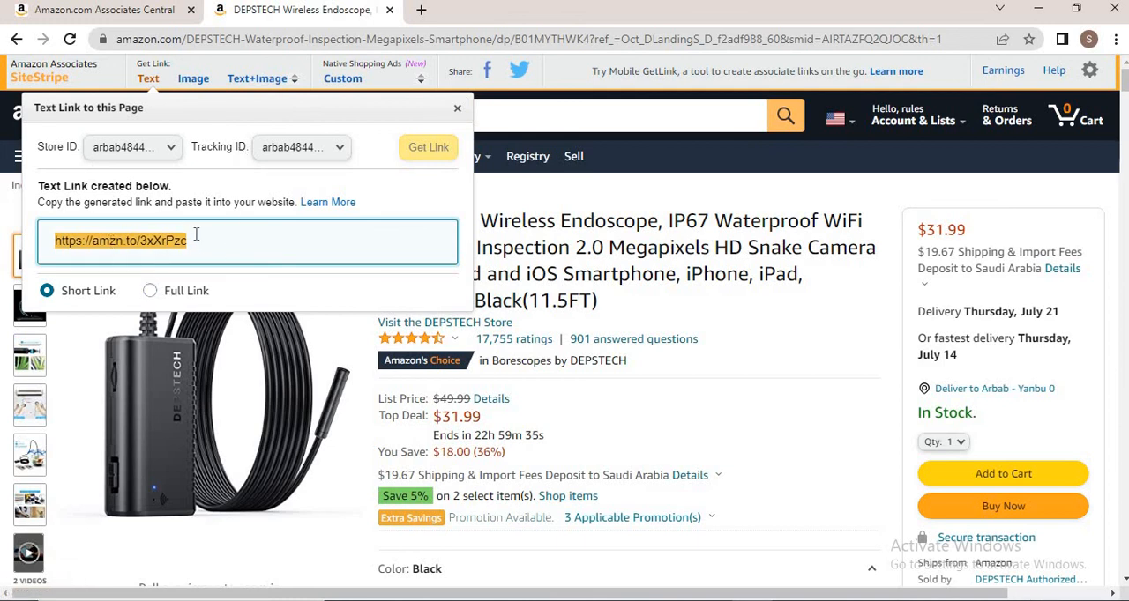
left_click(150, 293)
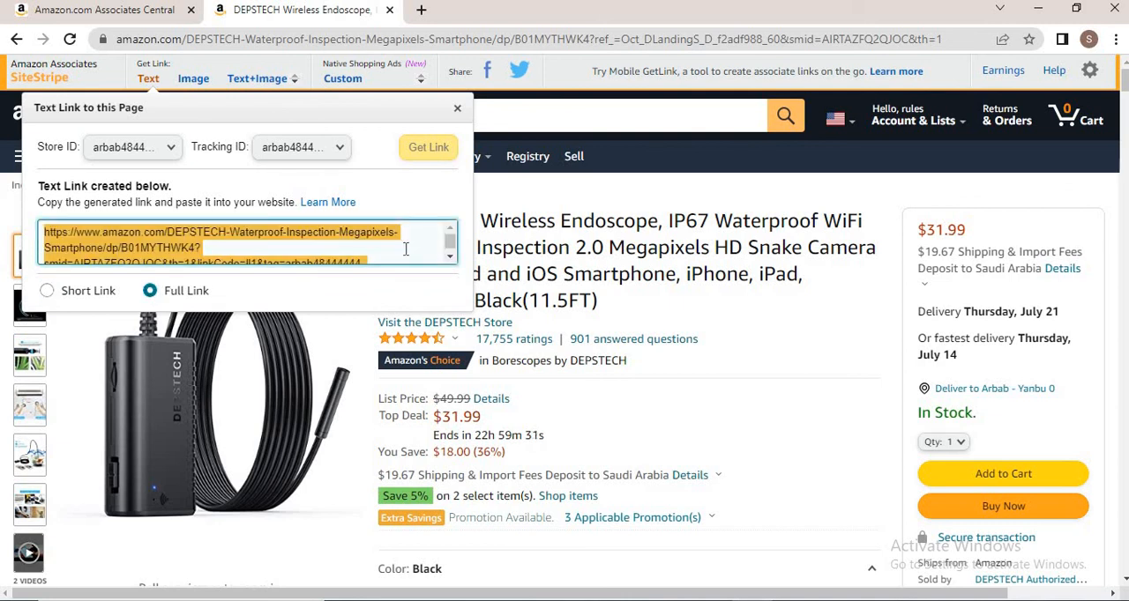
left_click(47, 291)
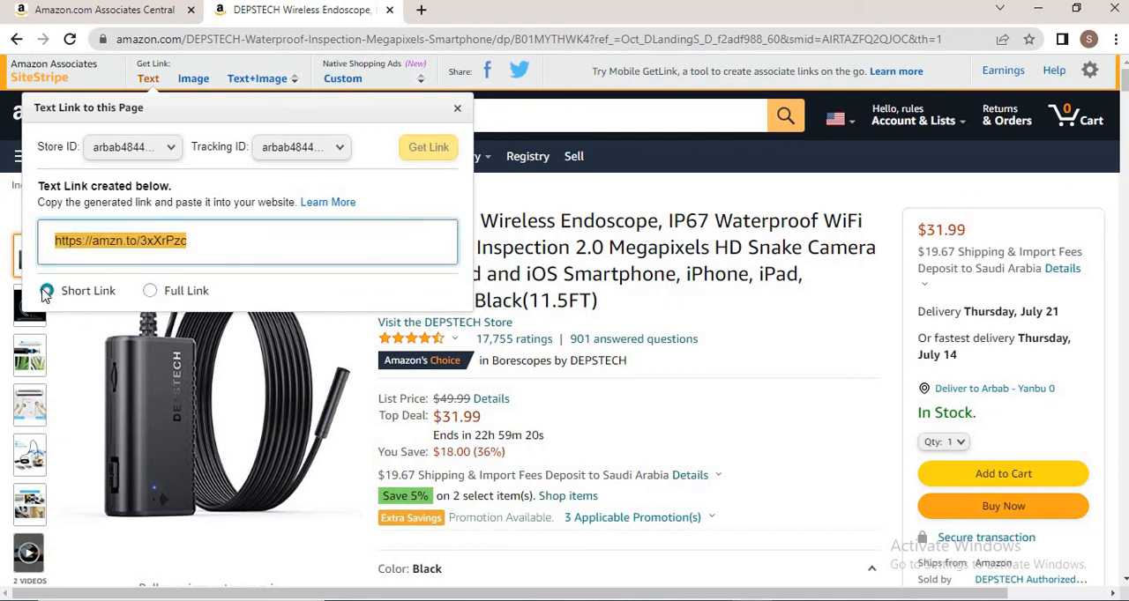
Generate a SiteStripe Text+Image link, select its HTML code, and close the panel
left_click(237, 81)
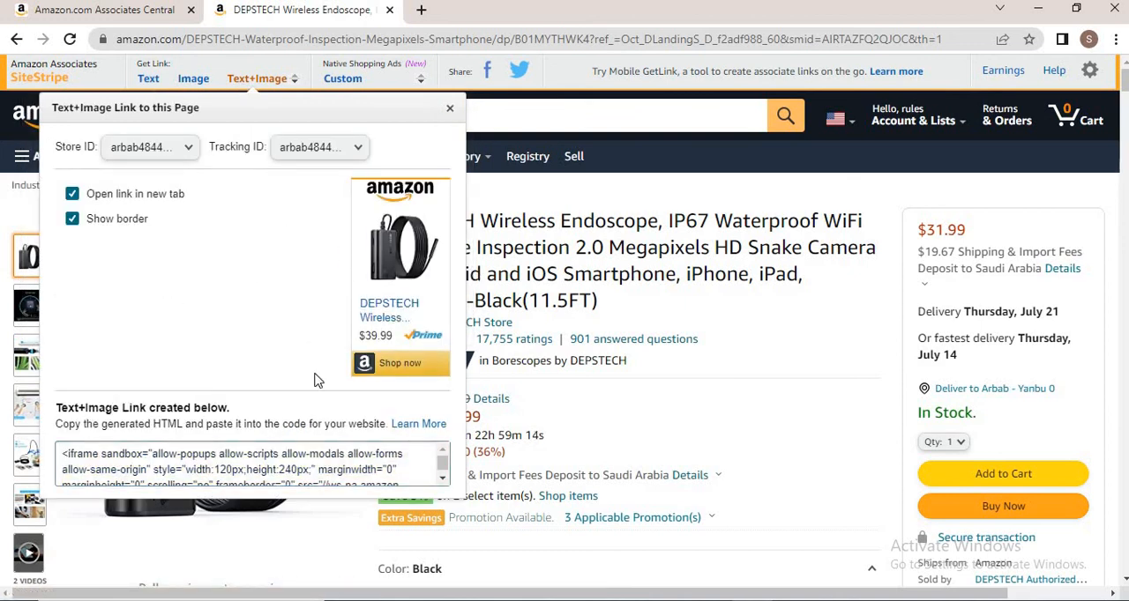
left_click(443, 478)
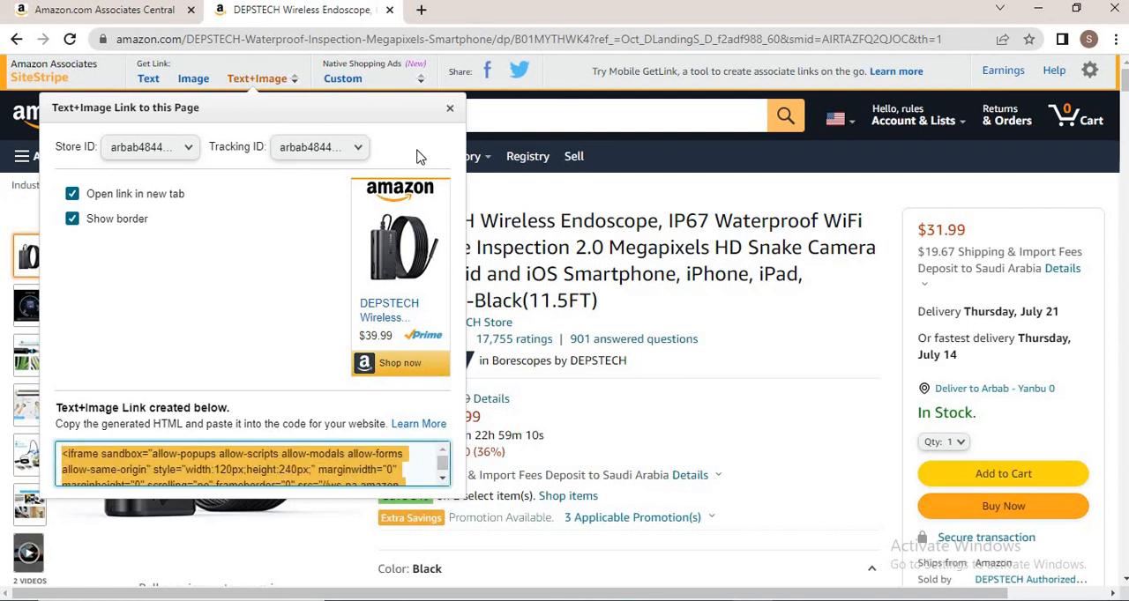
left_click(450, 112)
Return to the Associates Central home page and examine the earnings overview and monthly summary
left_click(133, 10)
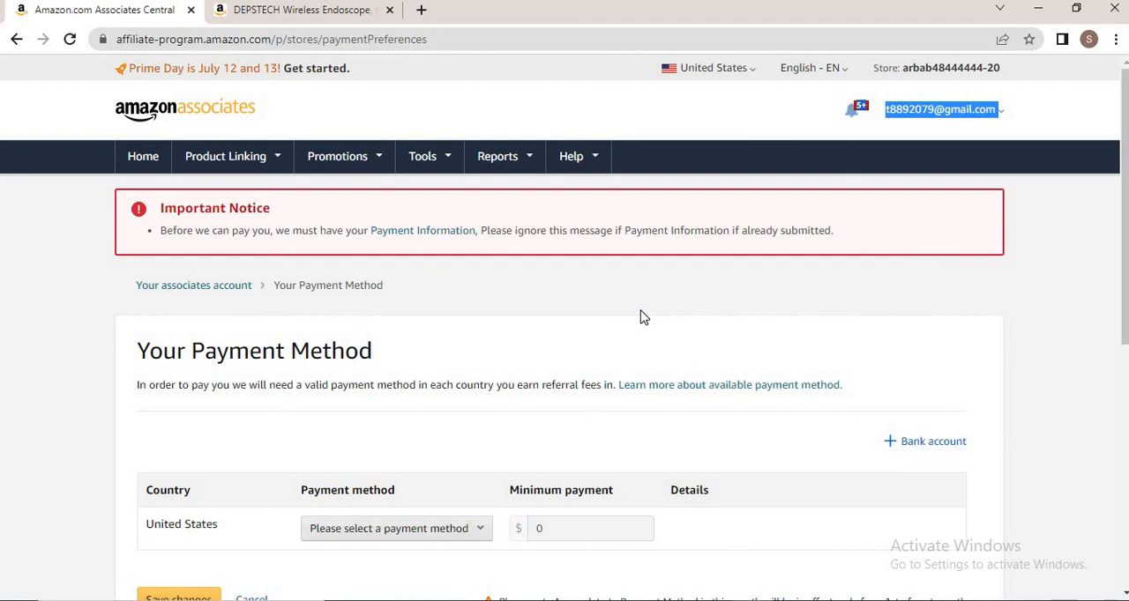
left_click(273, 11)
left_click(80, 10)
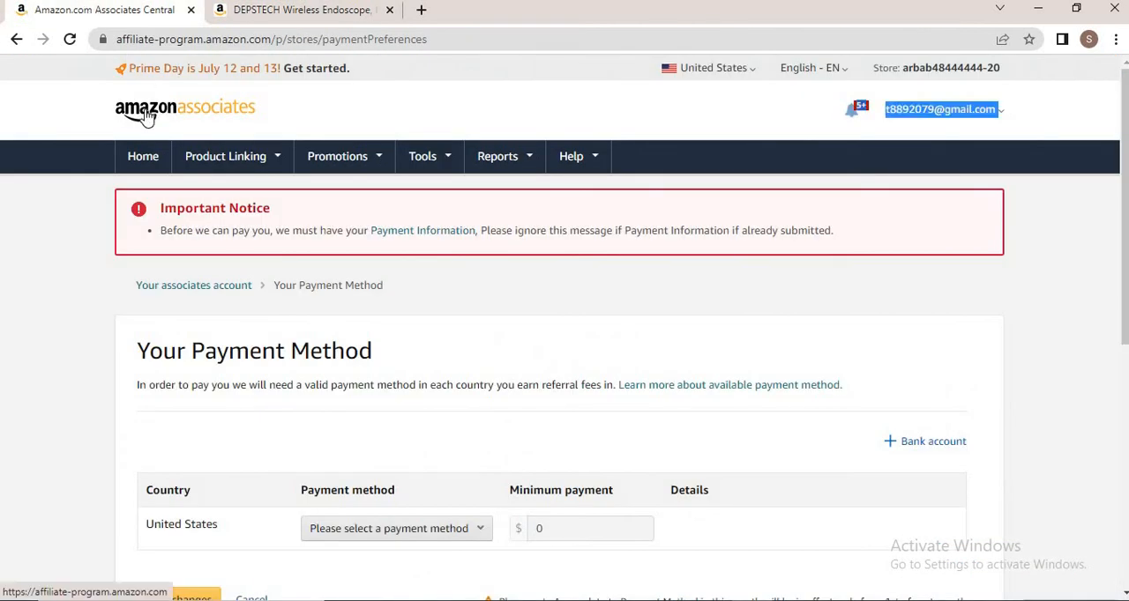
left_click(146, 117)
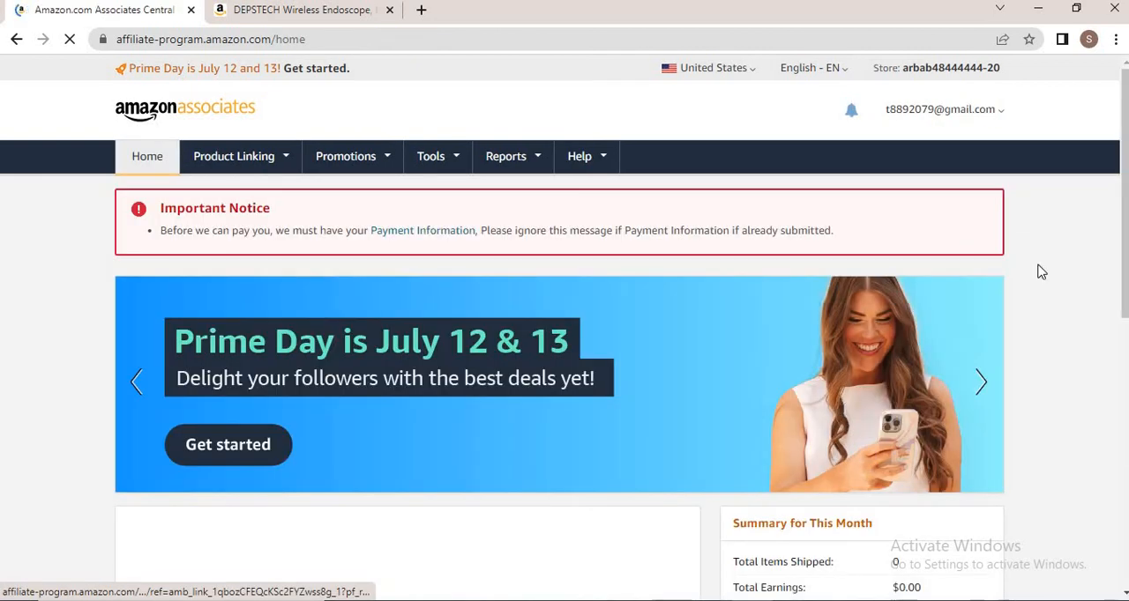
scroll(1125, 194, "down", 3)
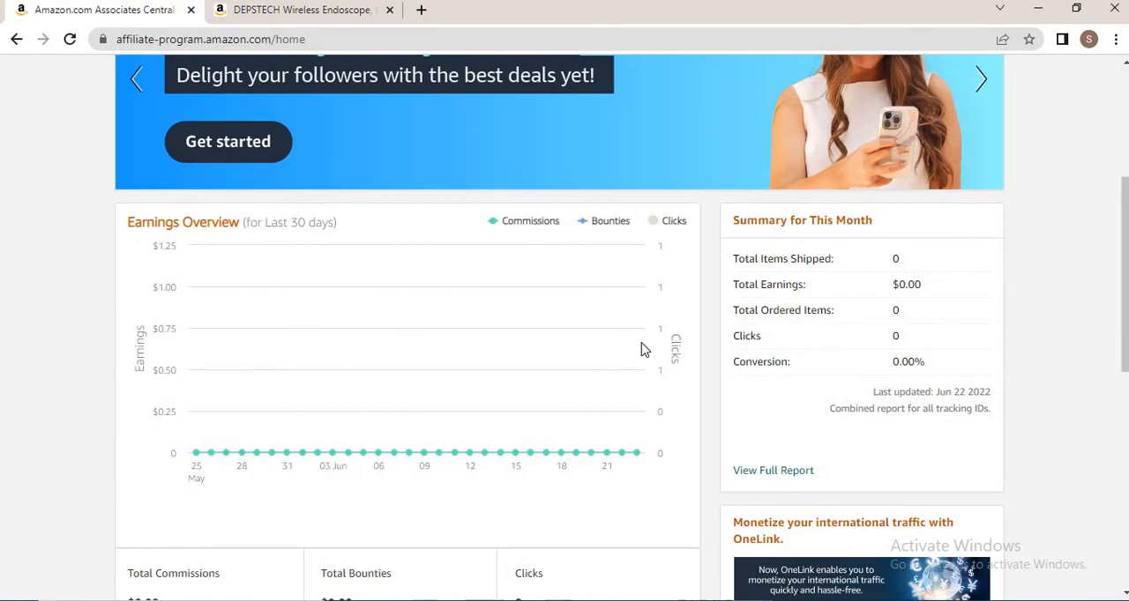